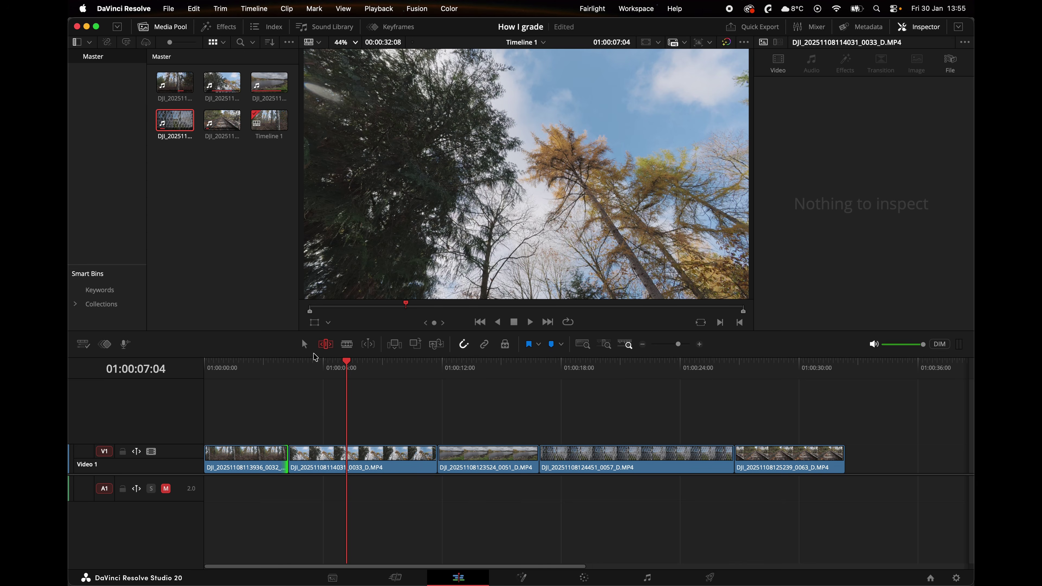
# Step: Preview frames from the first four clips on the timeline, returning to the second clip with the treetops
pyautogui.click(304, 366)
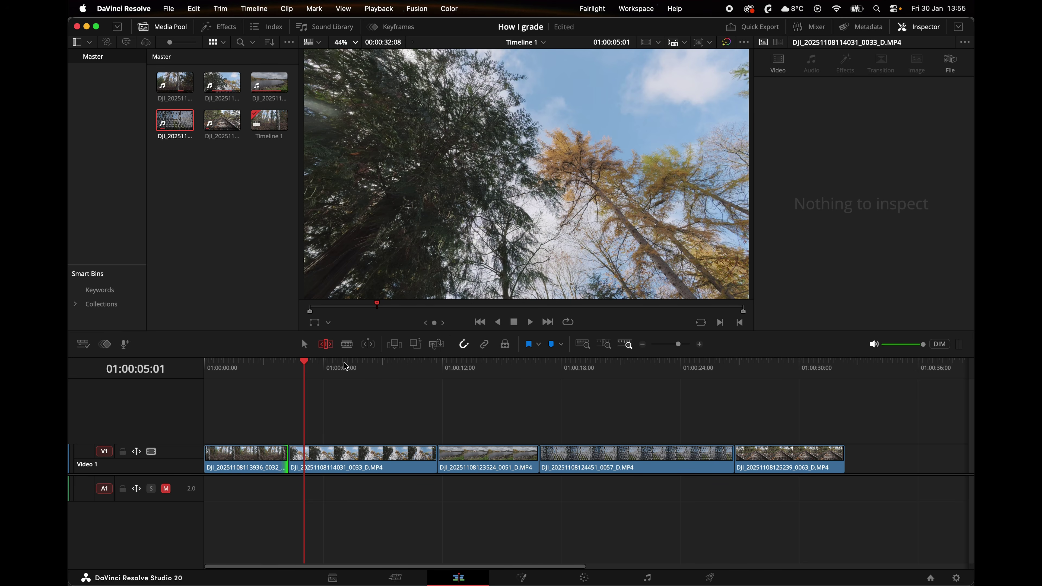
pyautogui.click(349, 366)
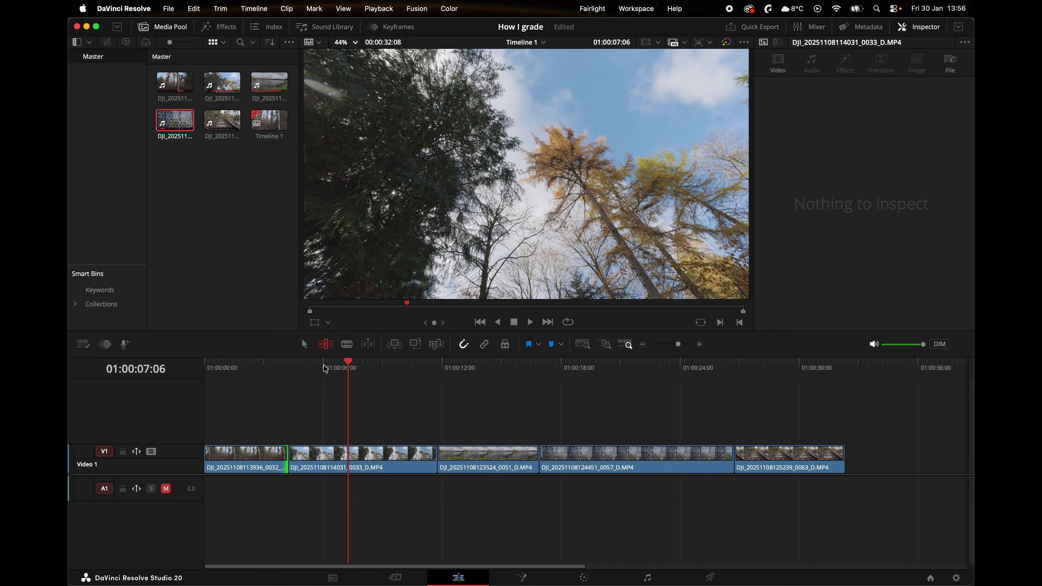
pyautogui.moveTo(349, 366); pyautogui.dragTo(315, 366)
pyautogui.click(383, 368)
pyautogui.click(235, 368)
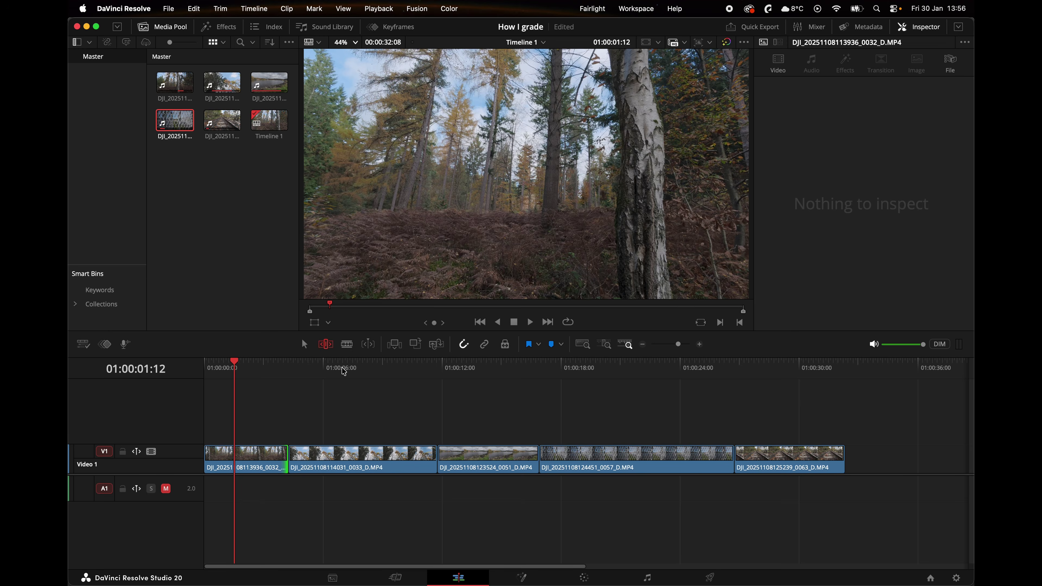
pyautogui.click(345, 369)
pyautogui.click(484, 368)
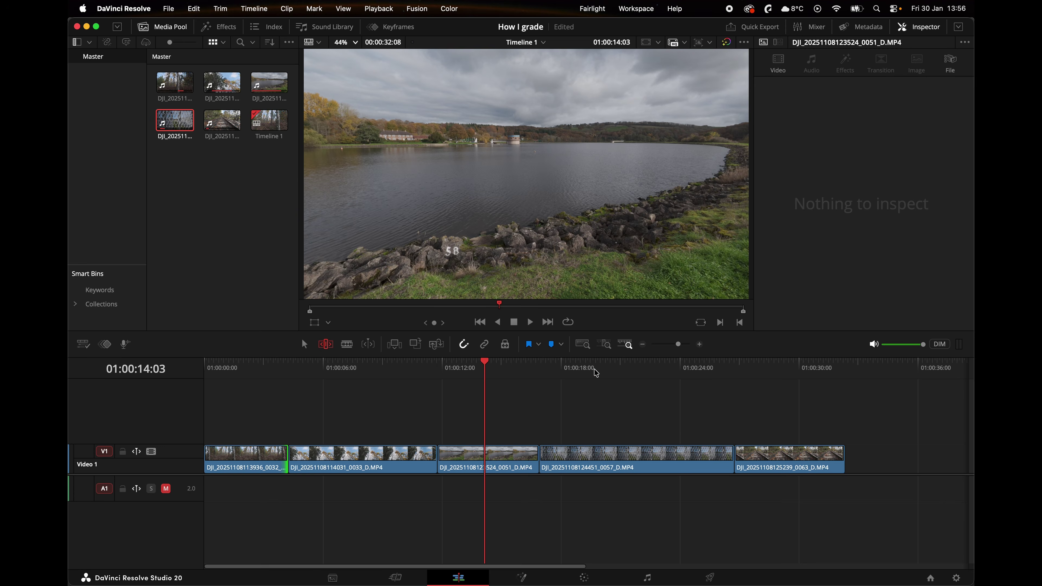
pyautogui.click(602, 368)
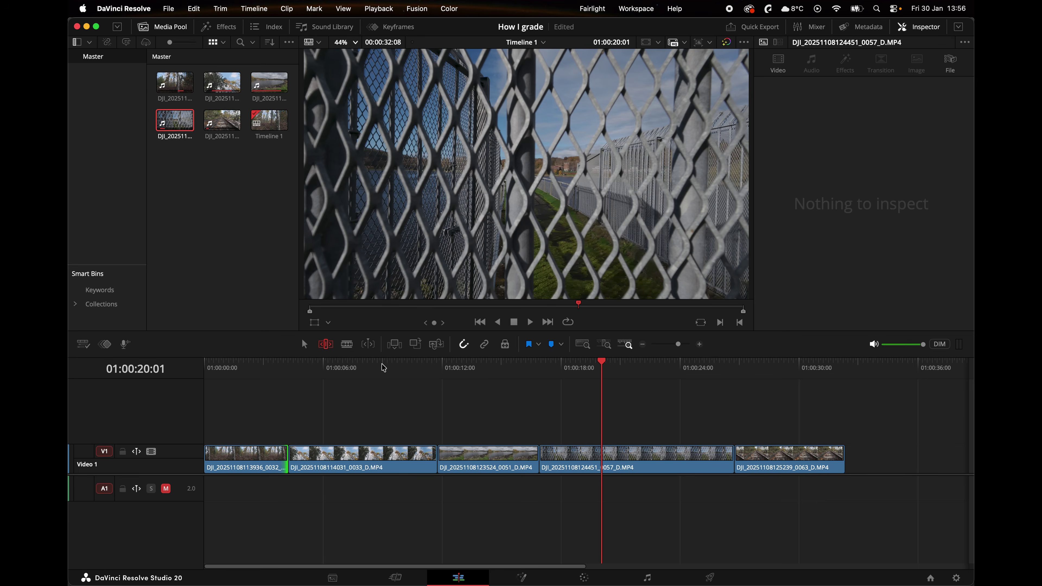
pyautogui.click(354, 367)
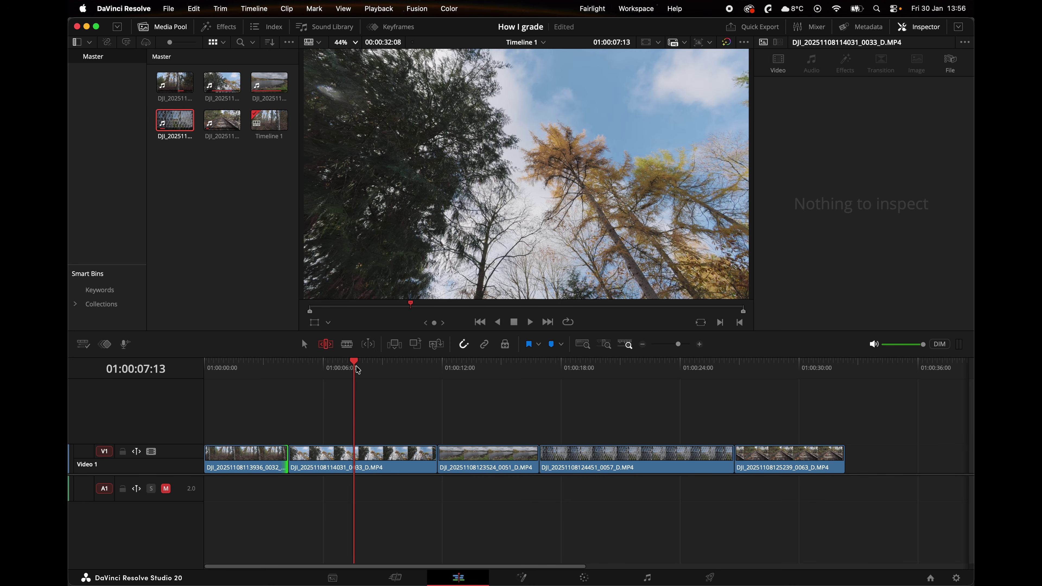
pyautogui.click(368, 369)
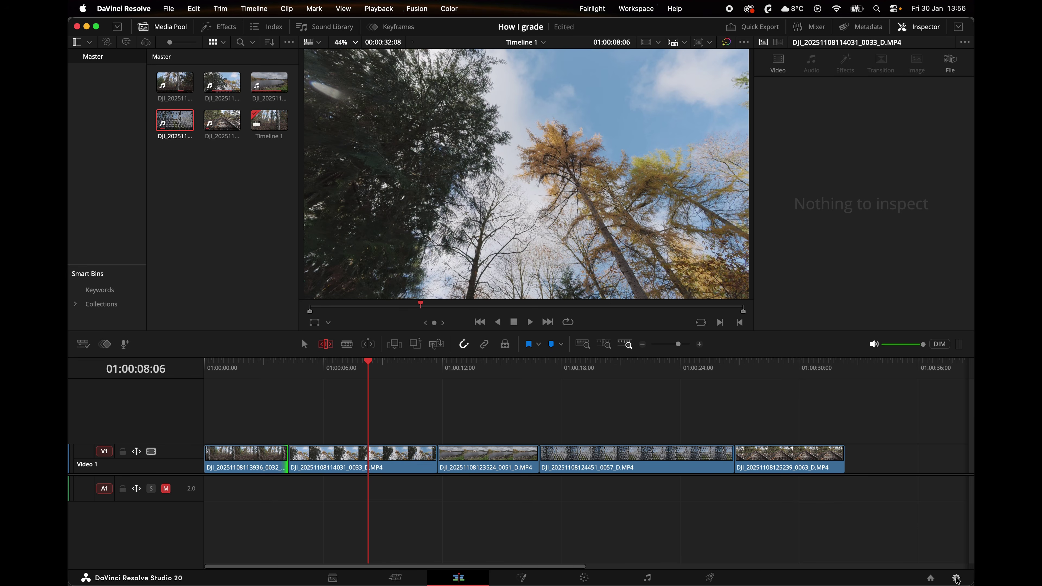
# Step: Review the timeline color space in the project's color management settings and close them without saving
pyautogui.click(957, 578)
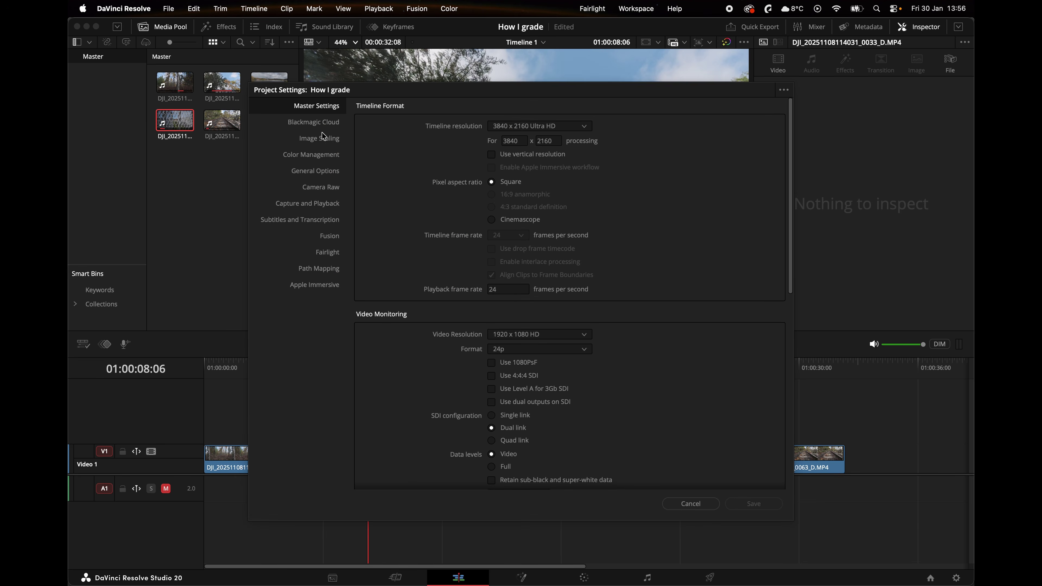
pyautogui.click(317, 157)
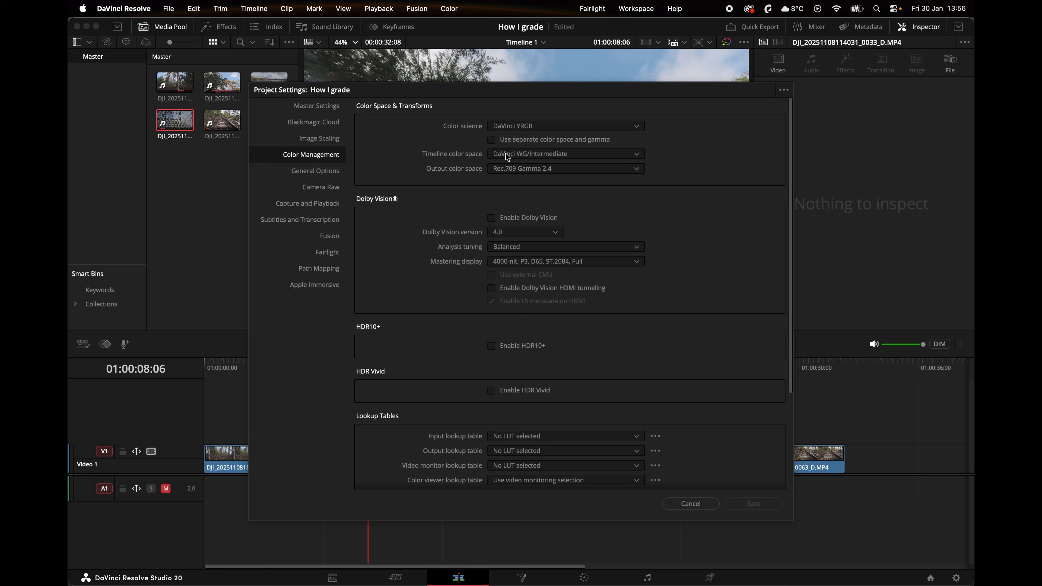
pyautogui.click(520, 156)
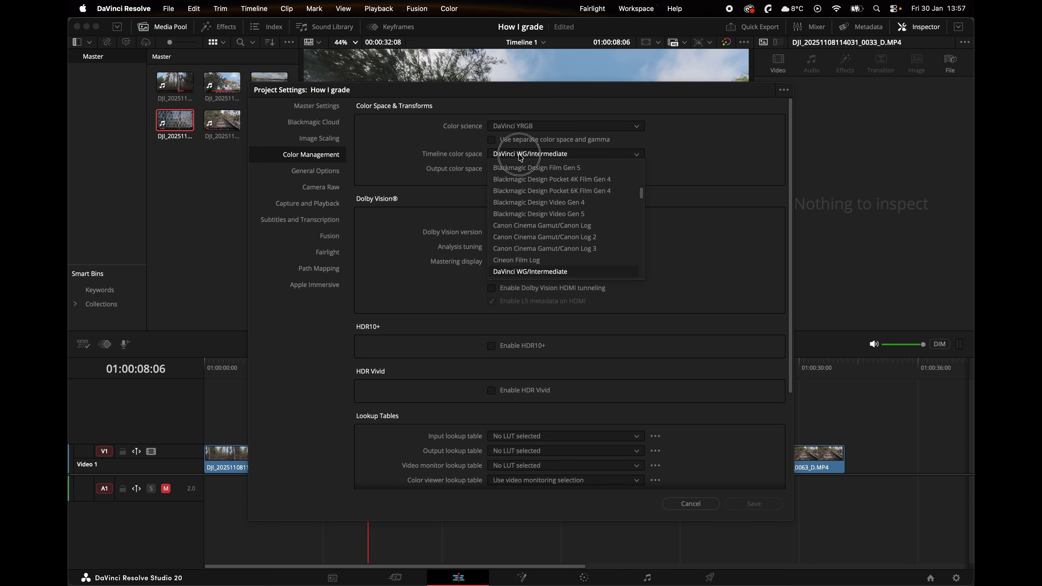
pyautogui.click(457, 153)
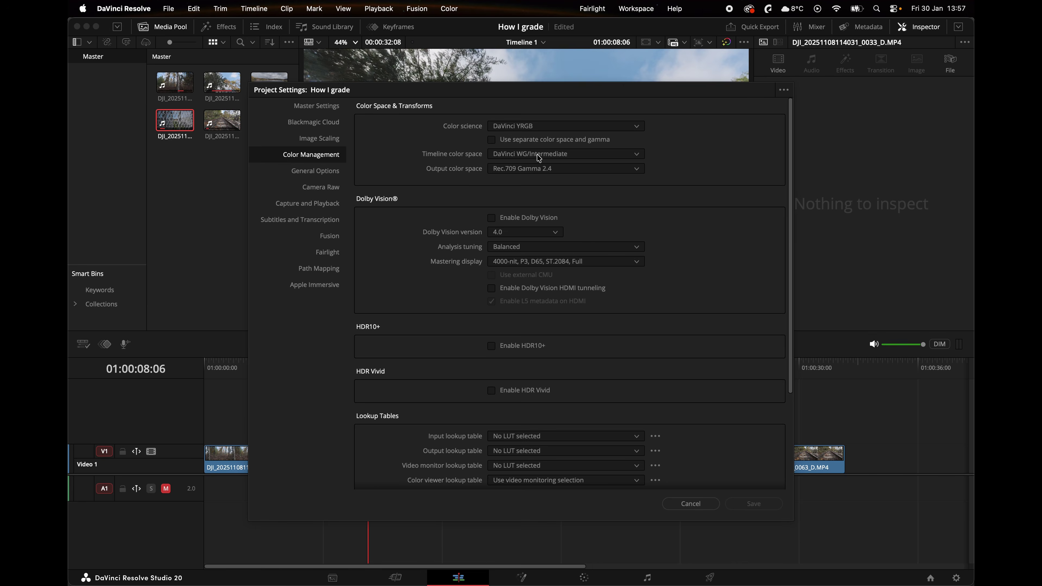
pyautogui.click(691, 503)
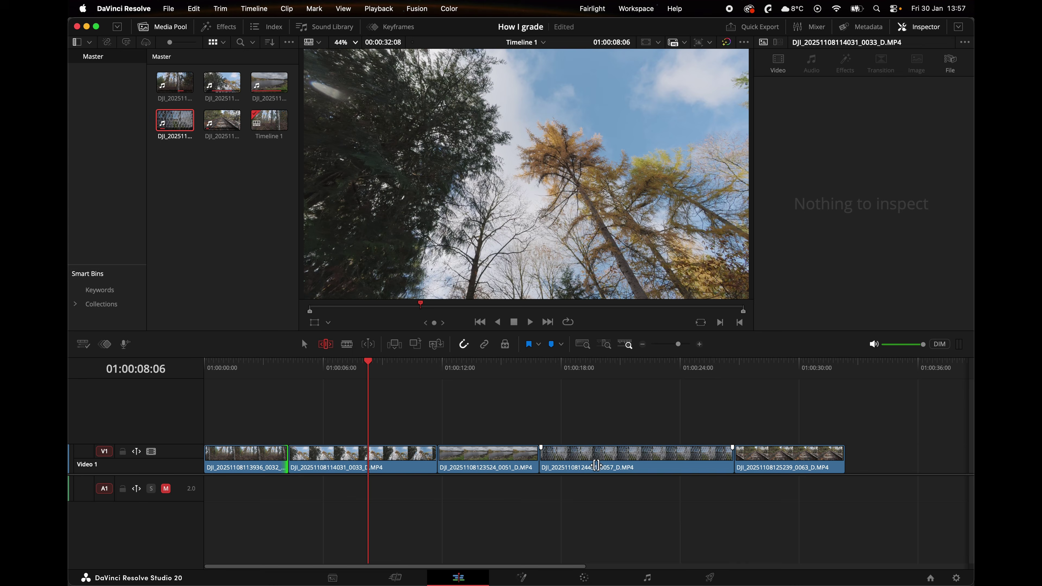
# Step: On the Color page, reposition node 01 of the treetops clip and apply the Color Space Transform effect to it
pyautogui.click(585, 579)
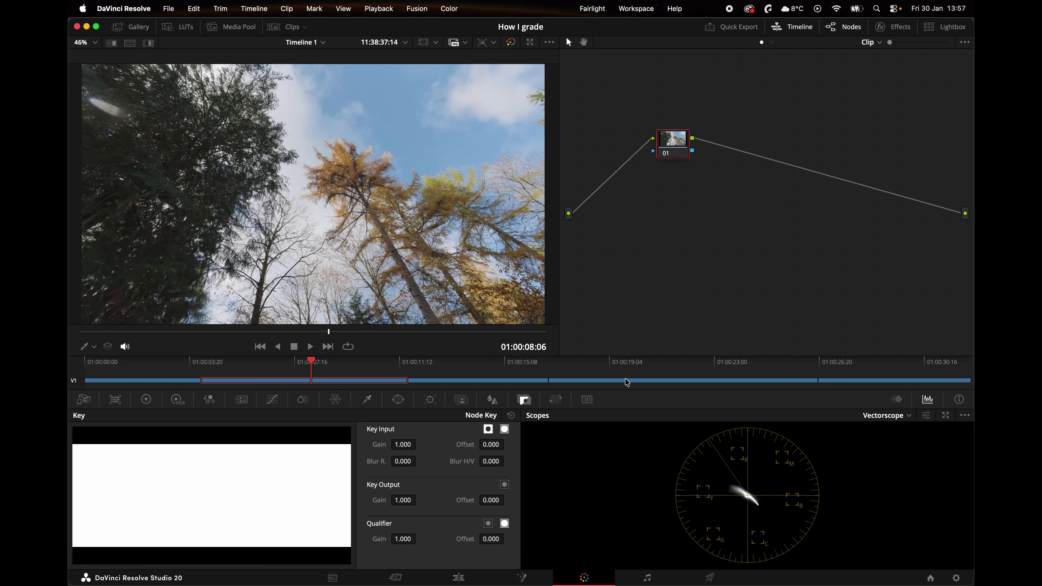
pyautogui.moveTo(673, 153); pyautogui.dragTo(628, 146)
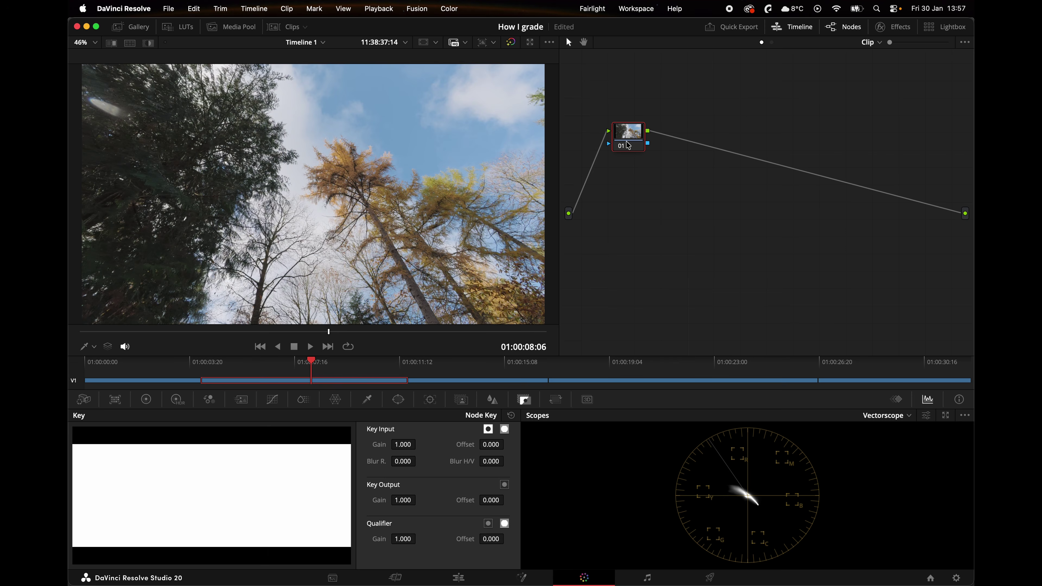
pyautogui.click(906, 29)
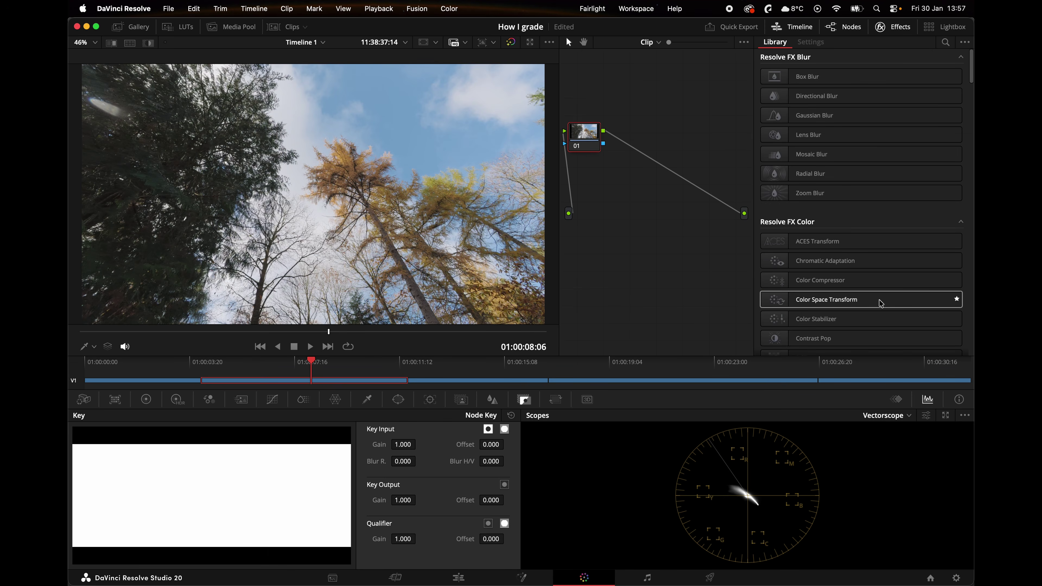
pyautogui.moveTo(881, 303); pyautogui.dragTo(585, 136)
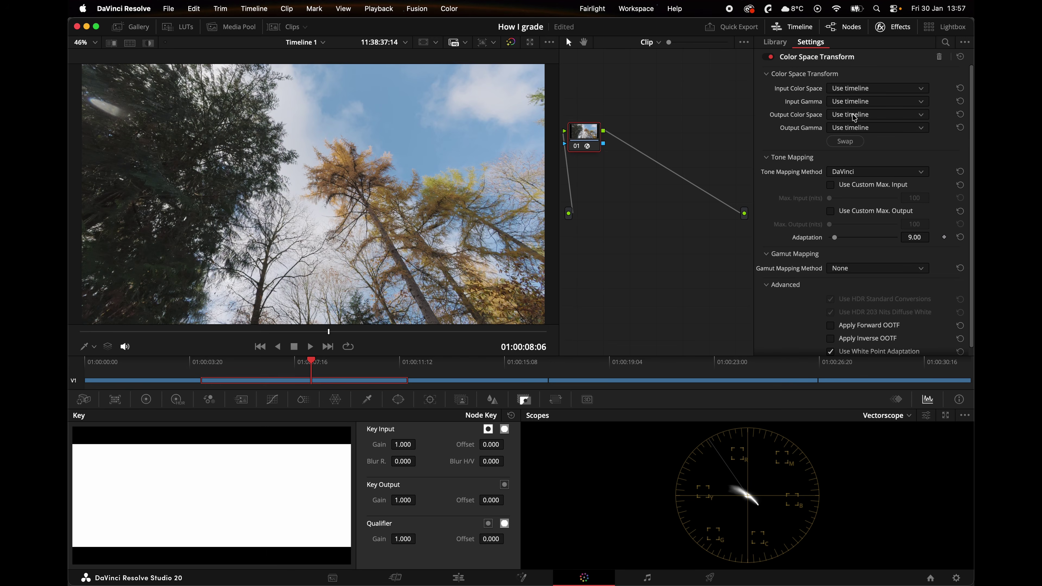
# Step: Set the Color Space Transform's output color space to DaVinci Wide Gamut and its output gamma to DaVinci Intermediate
pyautogui.click(854, 119)
pyautogui.scroll(-5, 874, 161)
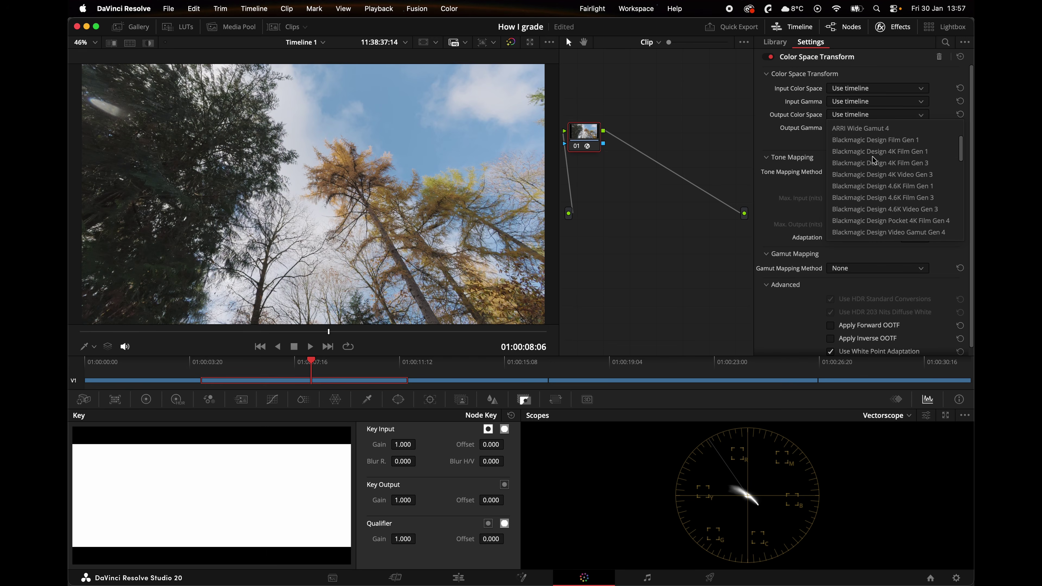
pyautogui.click(881, 210)
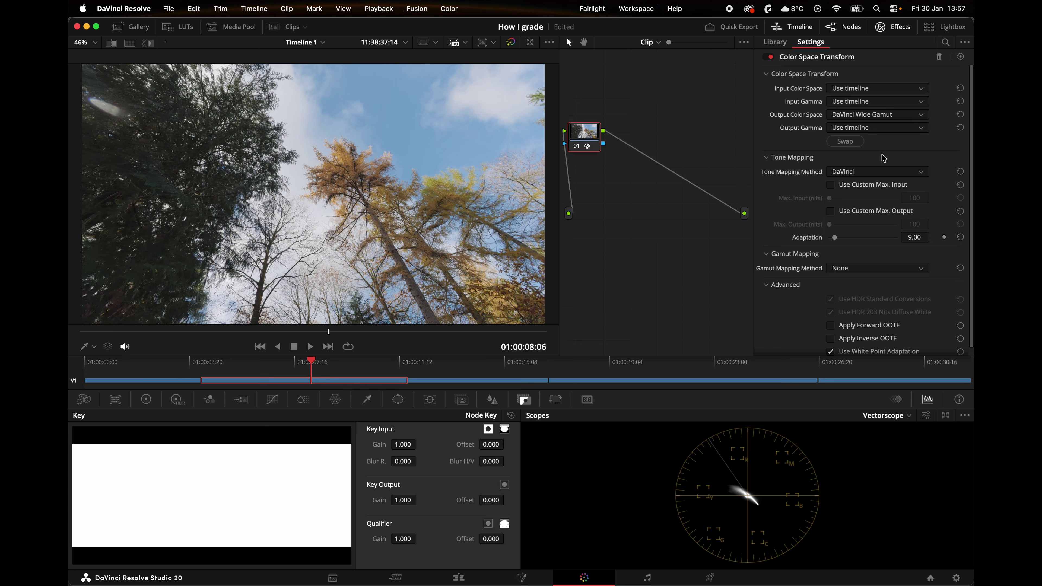
pyautogui.click(875, 131)
pyautogui.scroll(-10, 886, 177)
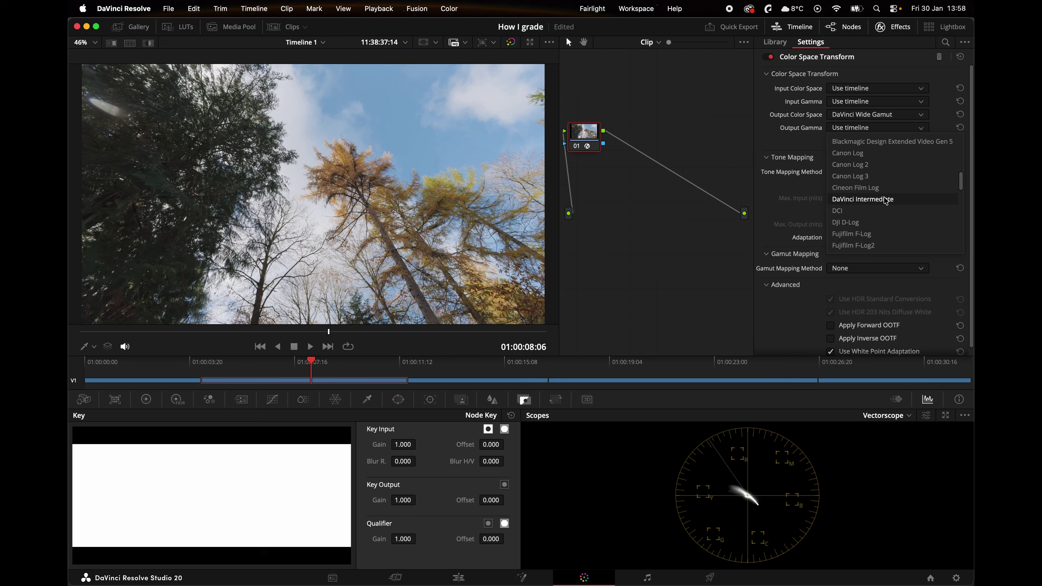
pyautogui.click(885, 200)
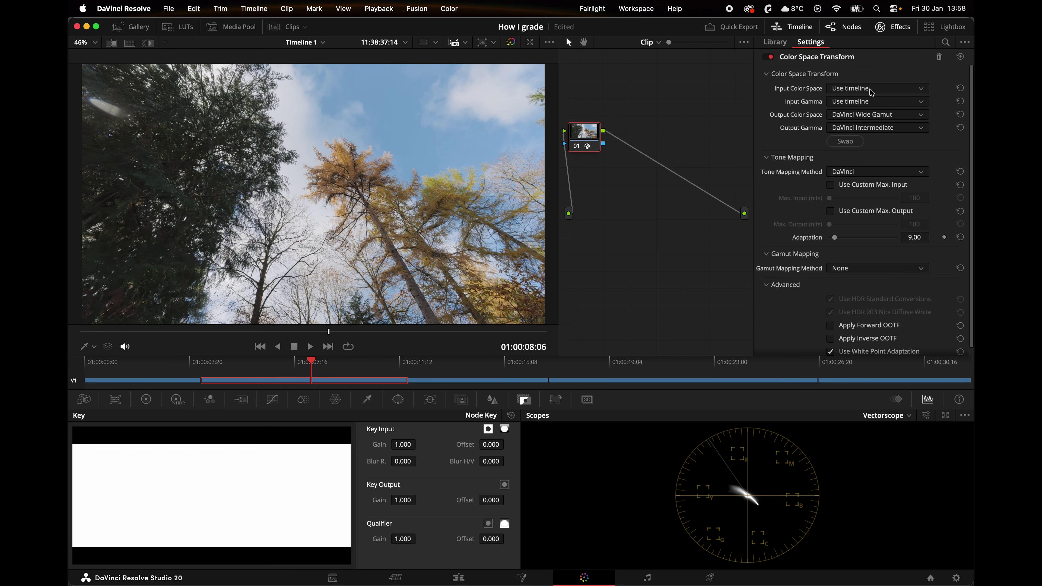
# Step: Look through the input color space and input gamma options offered by the Color Space Transform
pyautogui.click(872, 91)
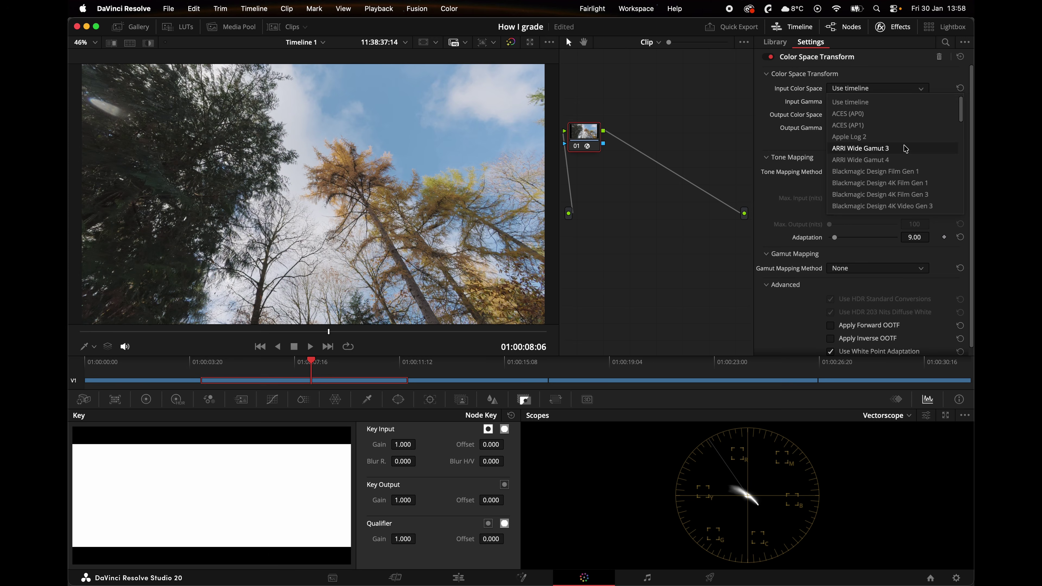
pyautogui.scroll(-10, 906, 149)
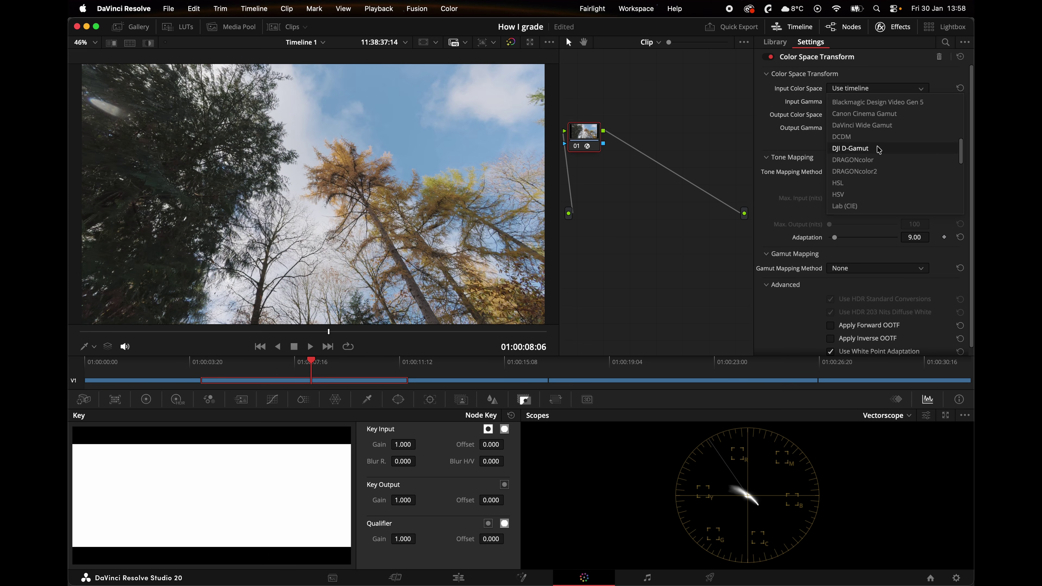
pyautogui.scroll(-3, 880, 150)
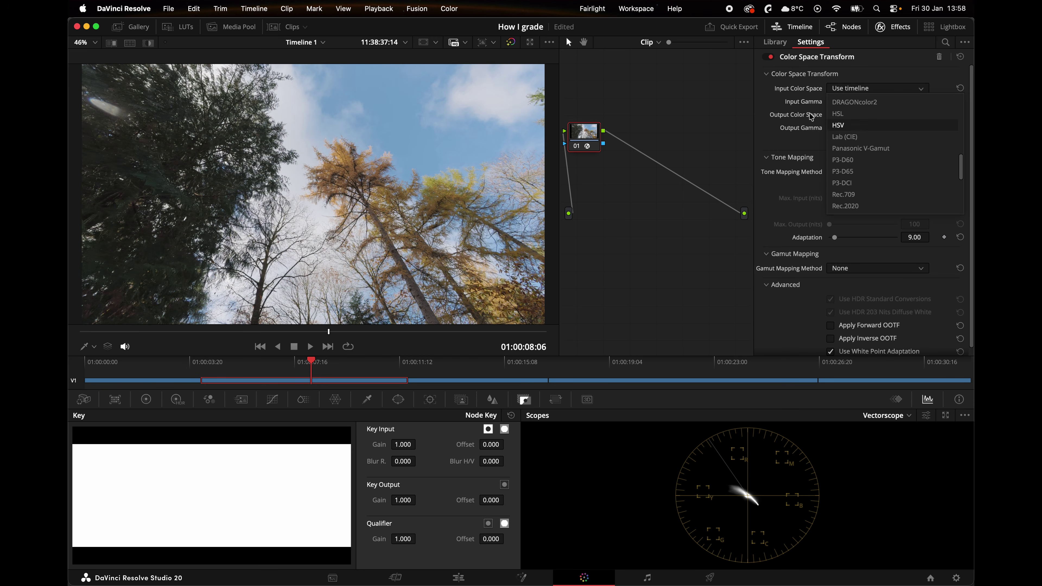
pyautogui.click(811, 117)
pyautogui.click(878, 101)
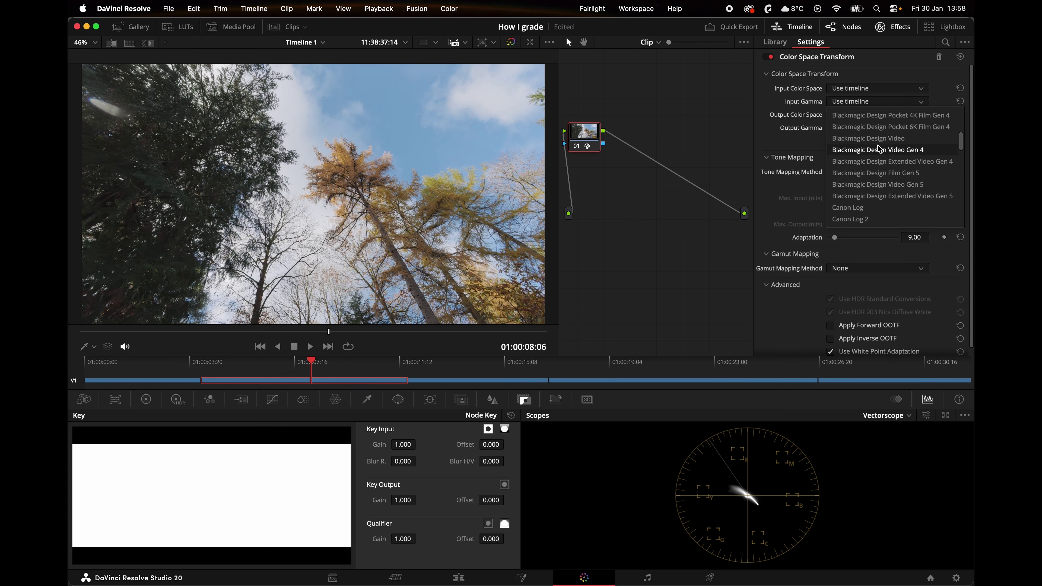
pyautogui.scroll(-6, 880, 149)
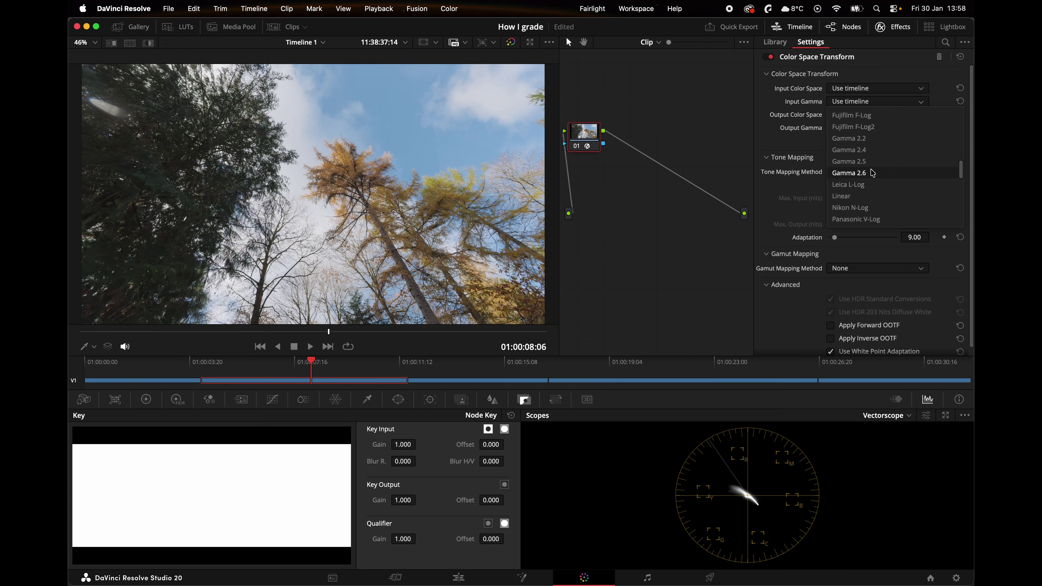
pyautogui.scroll(-8, 873, 173)
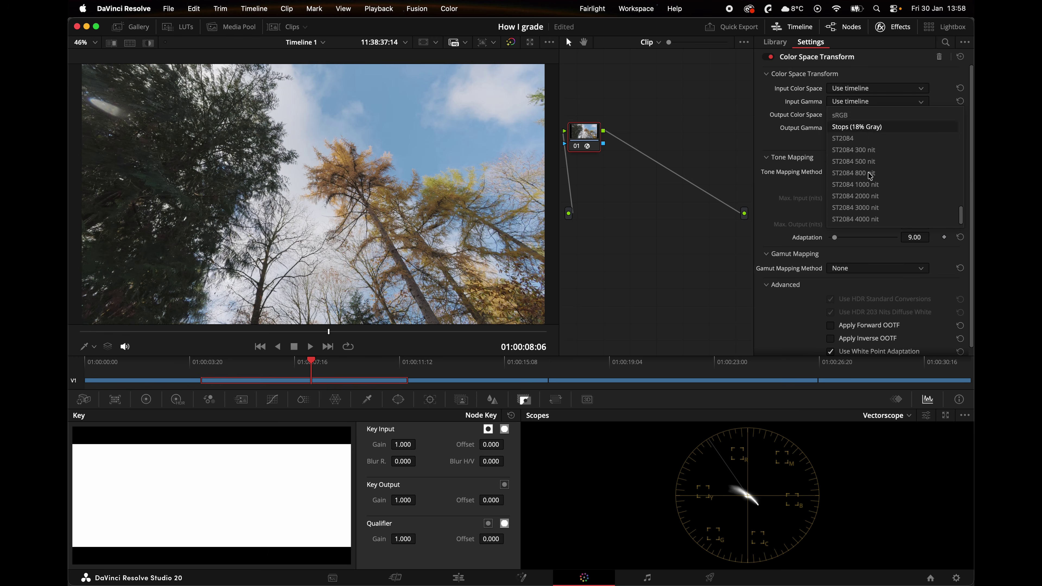
pyautogui.click(785, 106)
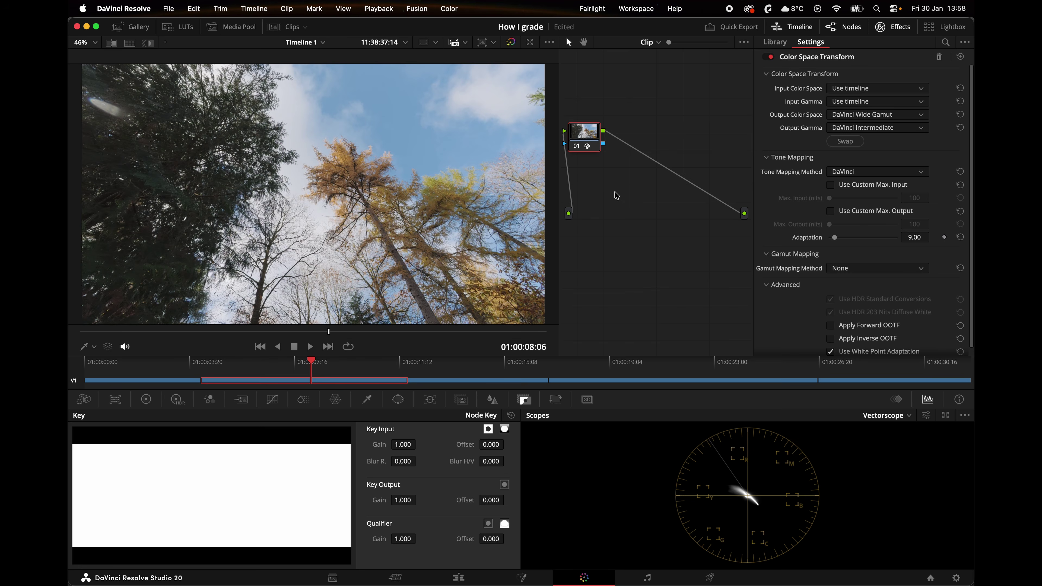
# Step: Check the input color space and input gamma options for the DJI D-Gamut and DJI D-Log entries
pyautogui.click(860, 90)
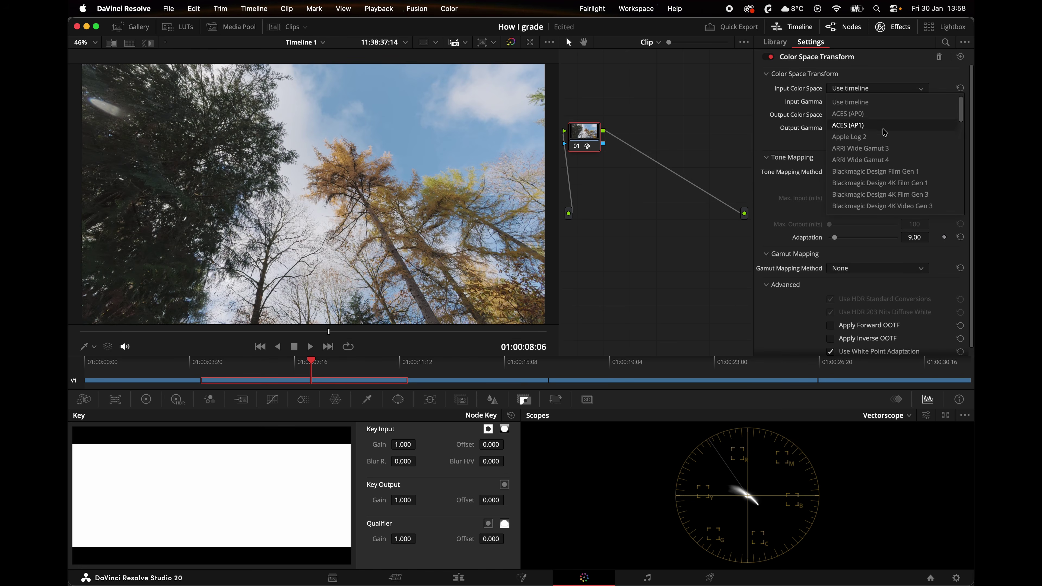
pyautogui.scroll(-3, 893, 160)
pyautogui.scroll(-3, 892, 160)
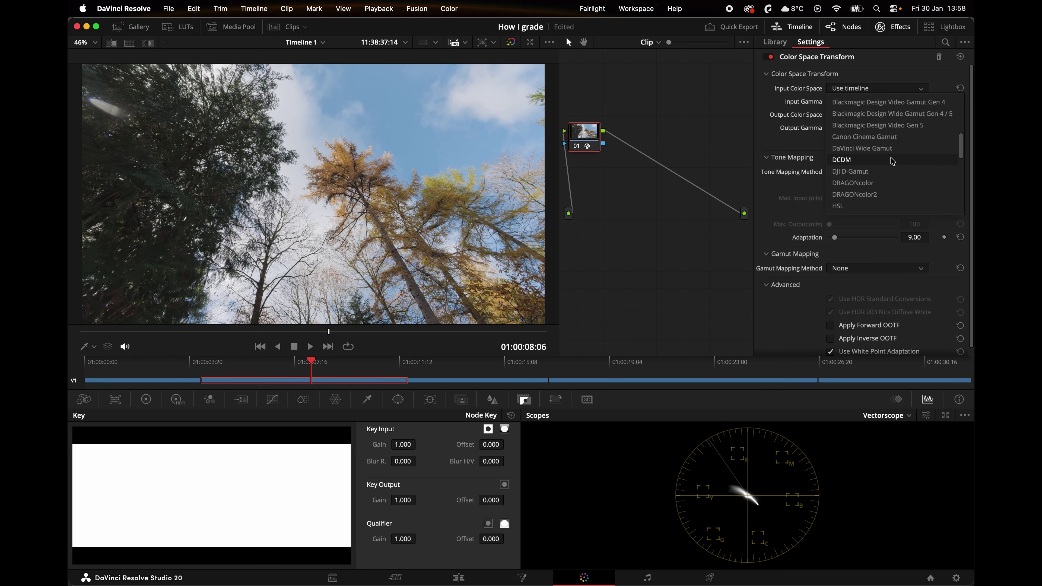
pyautogui.scroll(-1, 882, 161)
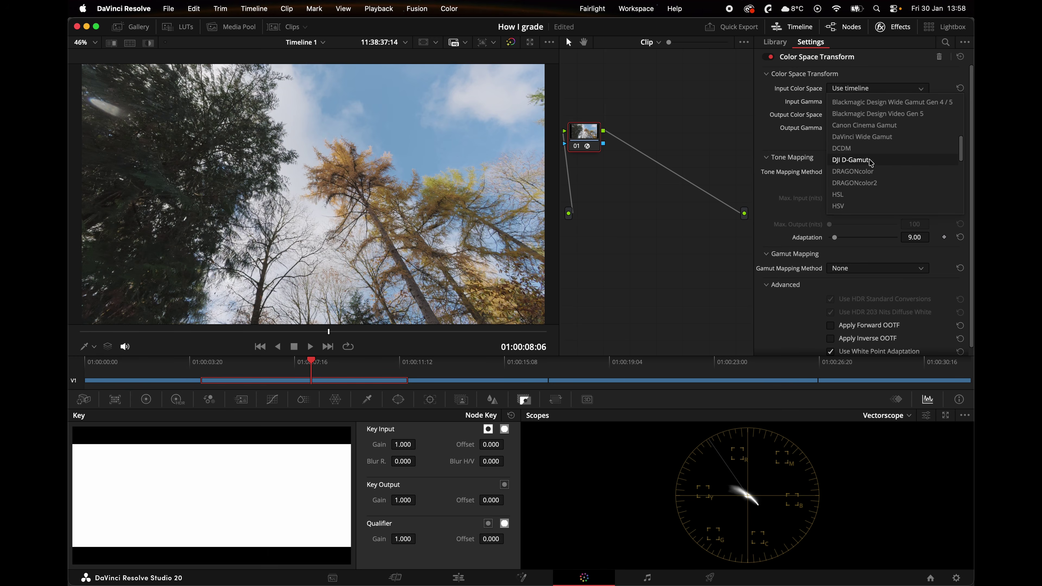
pyautogui.press('Escape')
pyautogui.click(848, 103)
pyautogui.scroll(-10, 878, 164)
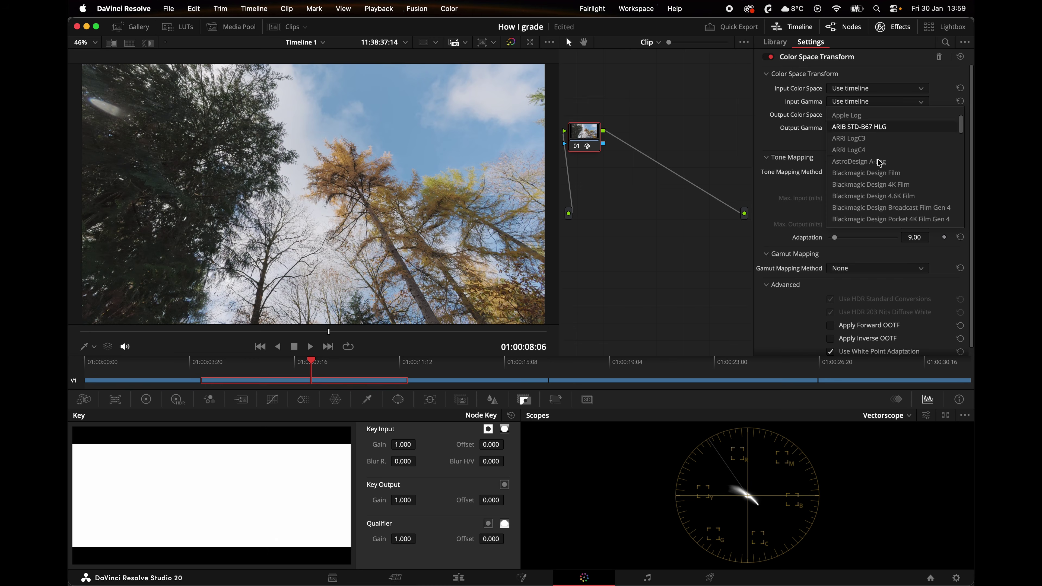
pyautogui.scroll(-2, 876, 192)
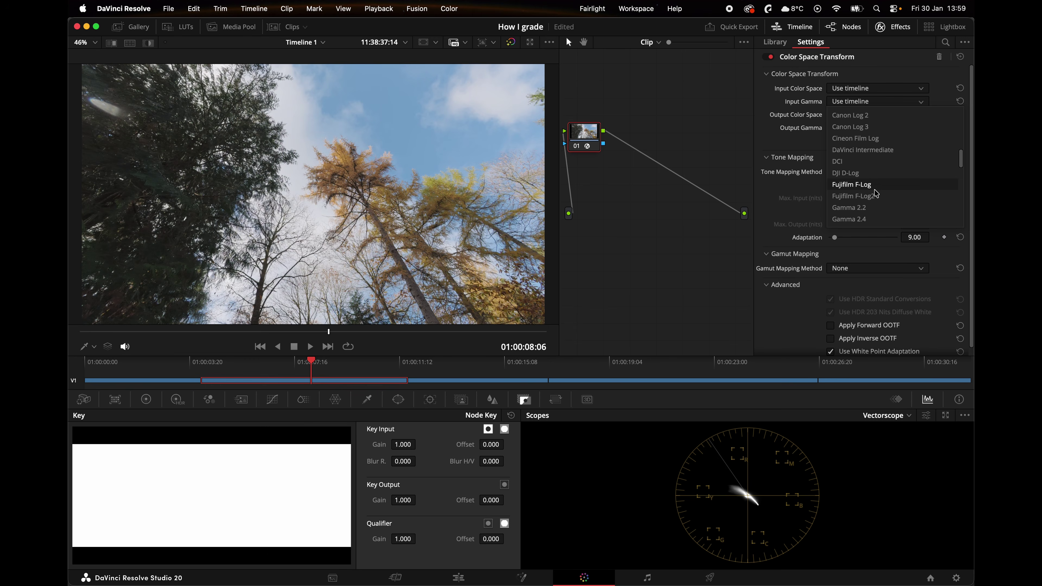
pyautogui.click(783, 131)
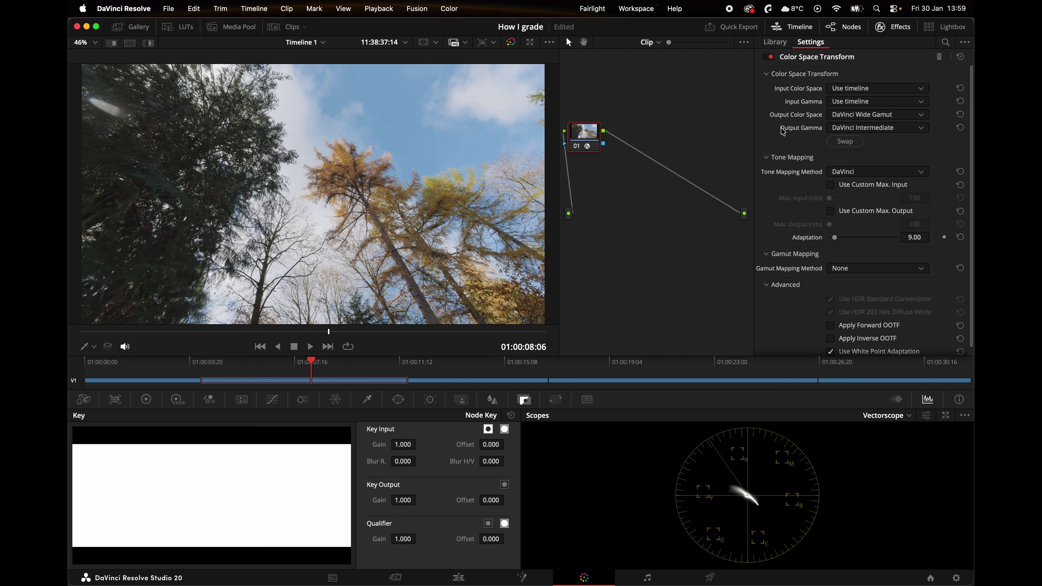
# Step: Set the Color Space Transform's input color space and input gamma both to Rec.709, and save the project
pyautogui.click(907, 90)
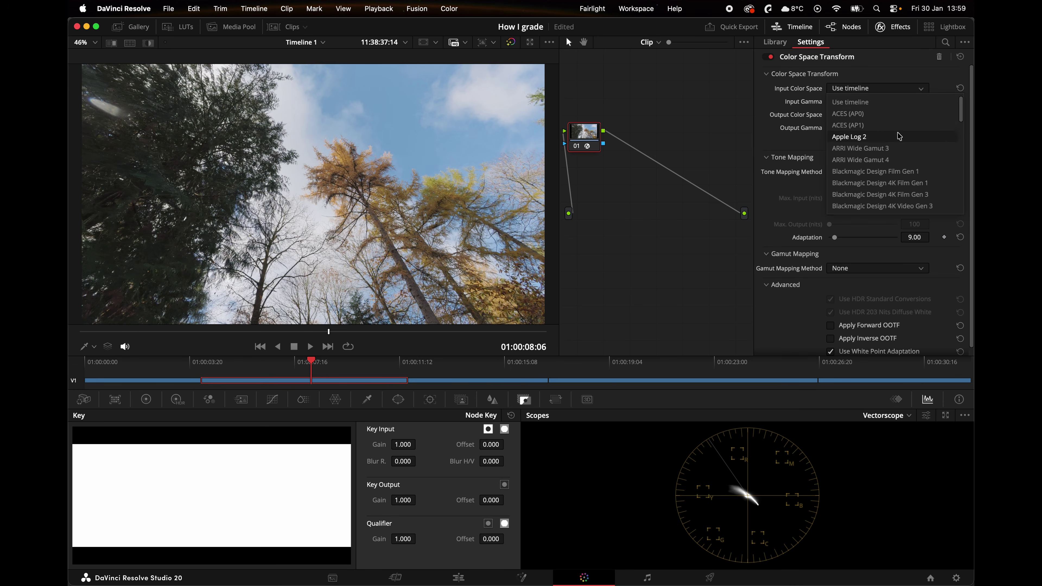
pyautogui.scroll(-5, 897, 139)
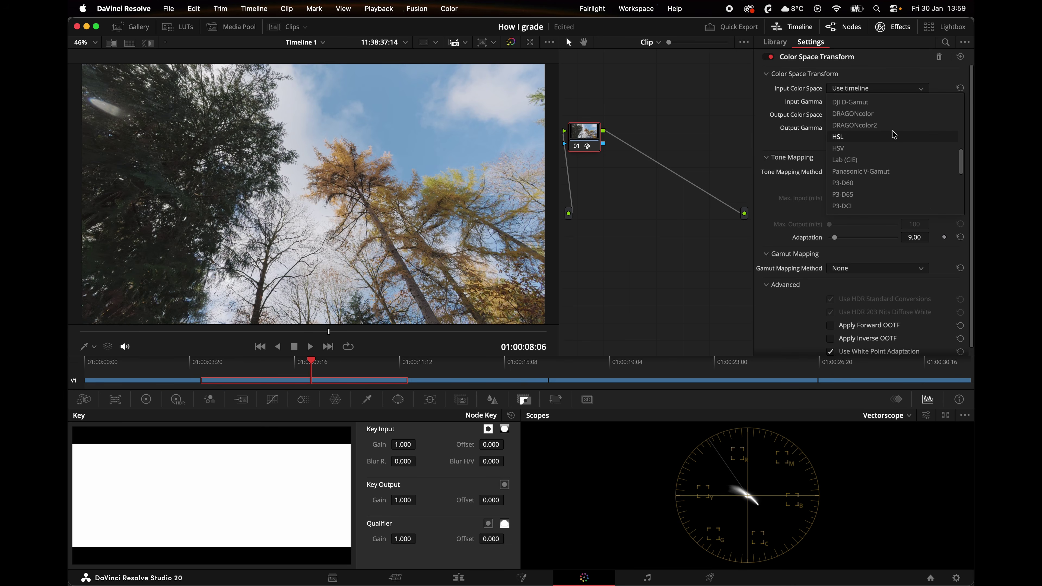
pyautogui.scroll(-3, 890, 147)
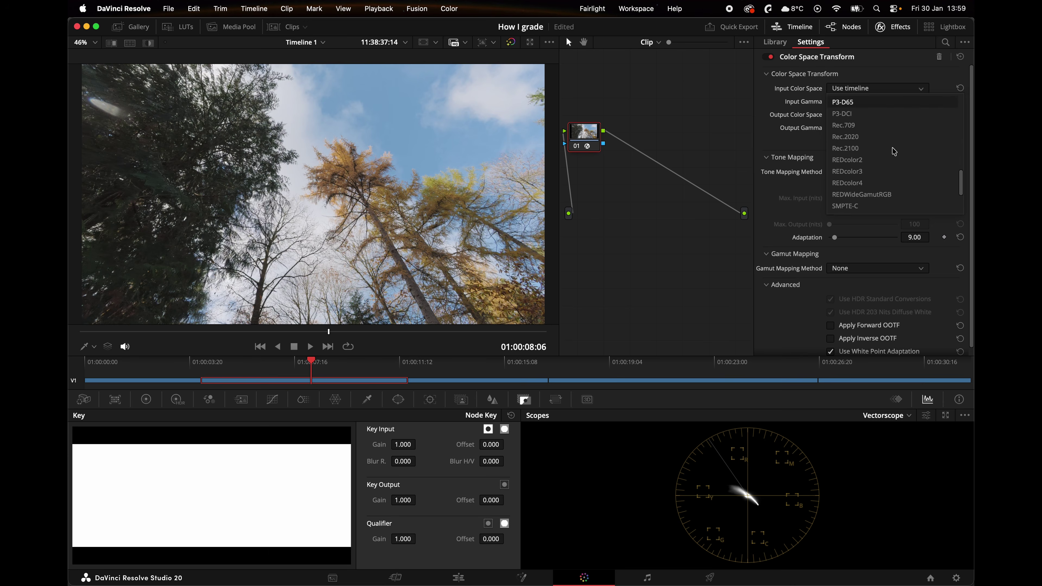
pyautogui.click(868, 128)
pyautogui.click(867, 102)
pyautogui.scroll(-5, 876, 153)
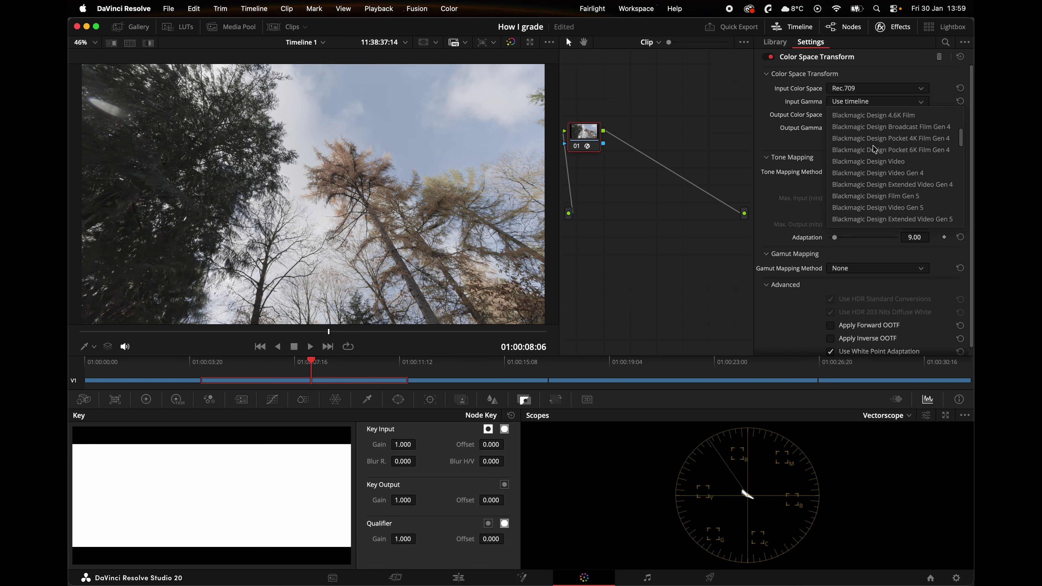
pyautogui.scroll(-3, 876, 153)
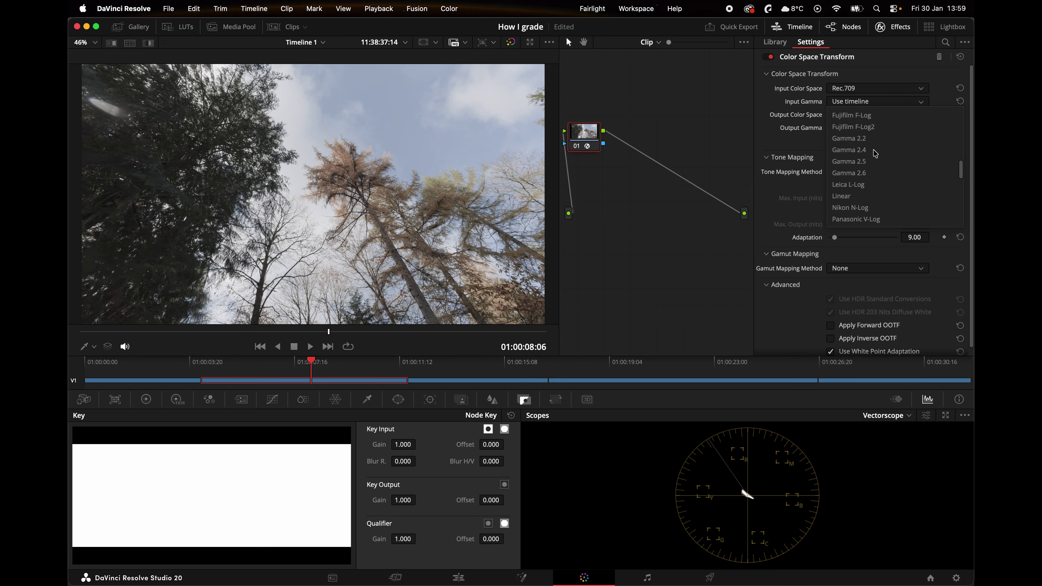
pyautogui.scroll(-3, 875, 154)
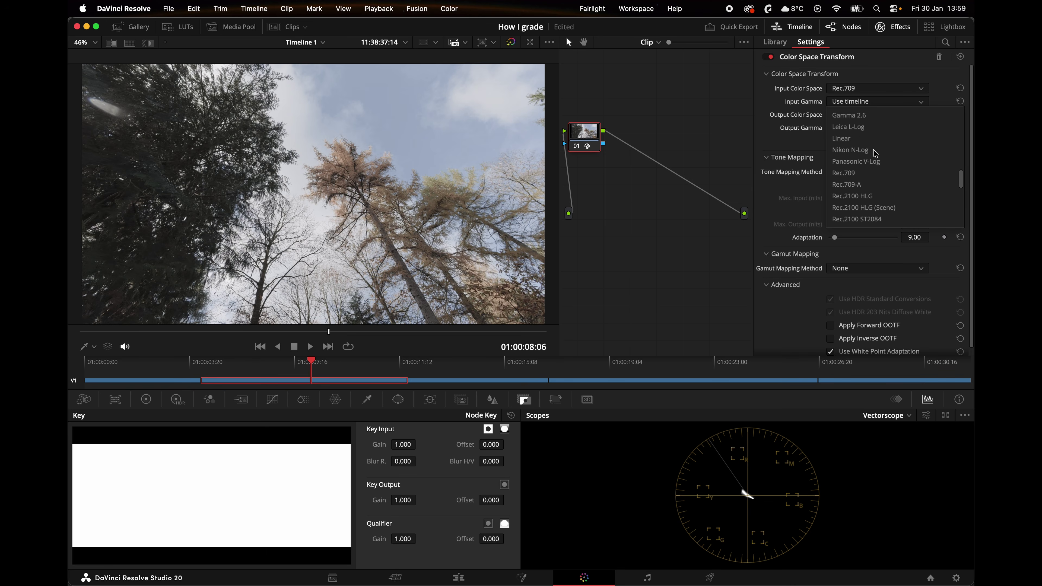
pyautogui.click(876, 173)
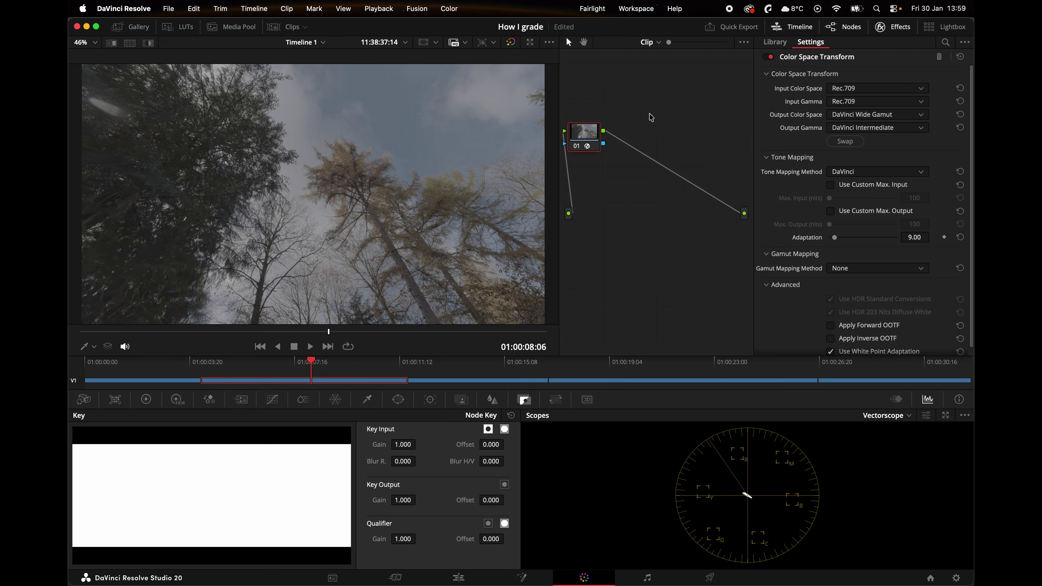
pyautogui.press('super+s')
# Step: Hide the effects list, shift node 01 near the graph's input, and add a serial node after it, placed higher up
pyautogui.click(895, 27)
pyautogui.moveTo(626, 136); pyautogui.dragTo(604, 142)
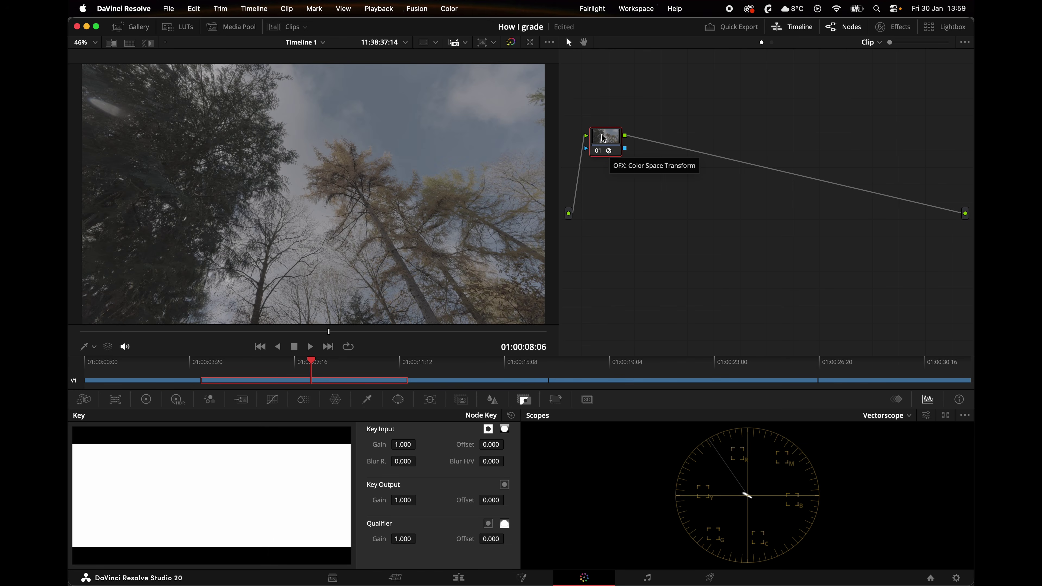
pyautogui.rightClick(603, 138)
pyautogui.moveTo(658, 188)
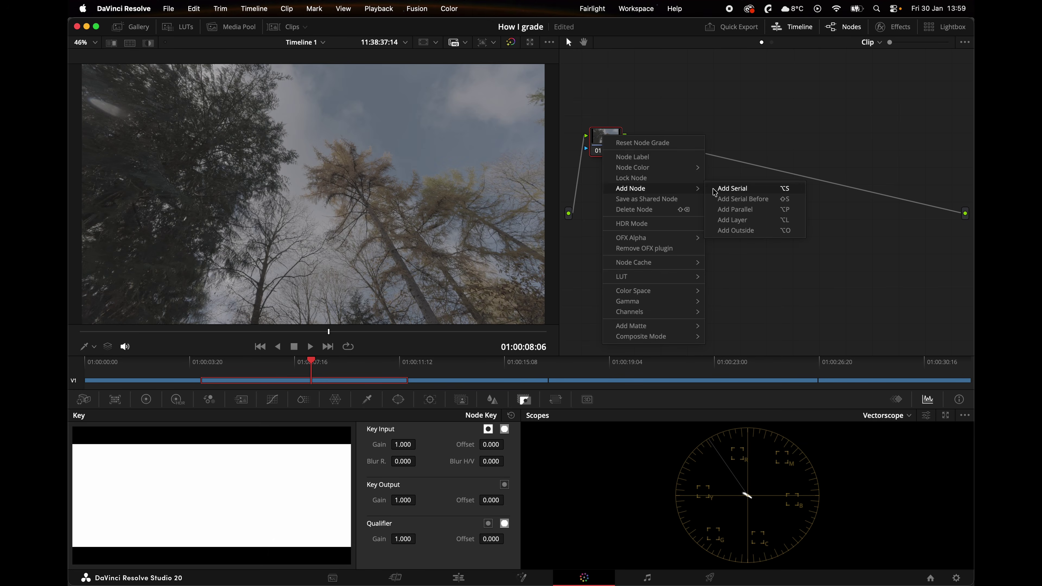
pyautogui.click(721, 189)
pyautogui.moveTo(663, 148); pyautogui.dragTo(669, 104)
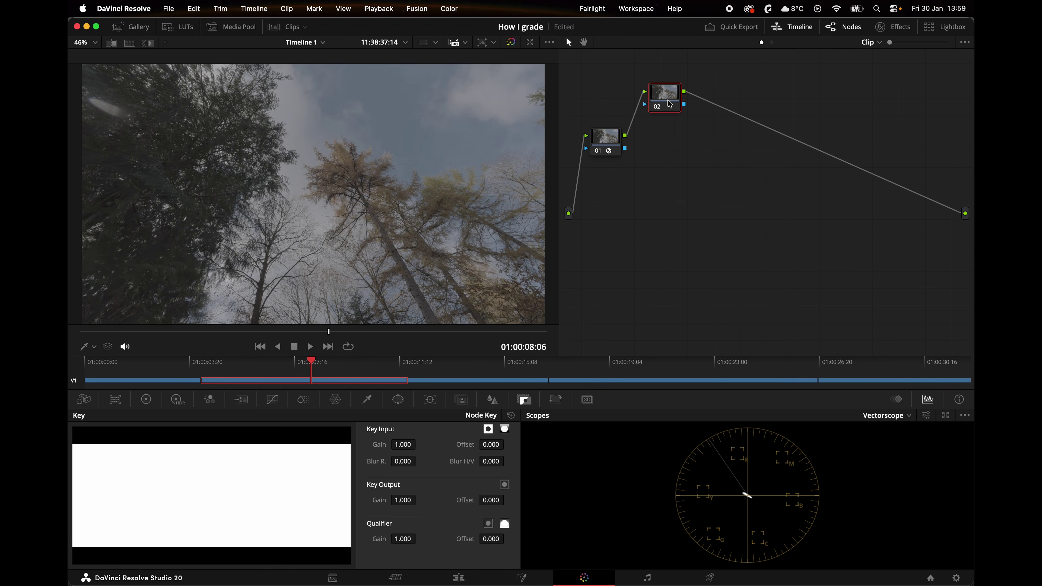
# Step: Add a parallel node to node 02 and move the parallel mixer down and away from the nodes
pyautogui.rightClick(669, 104)
pyautogui.moveTo(709, 143)
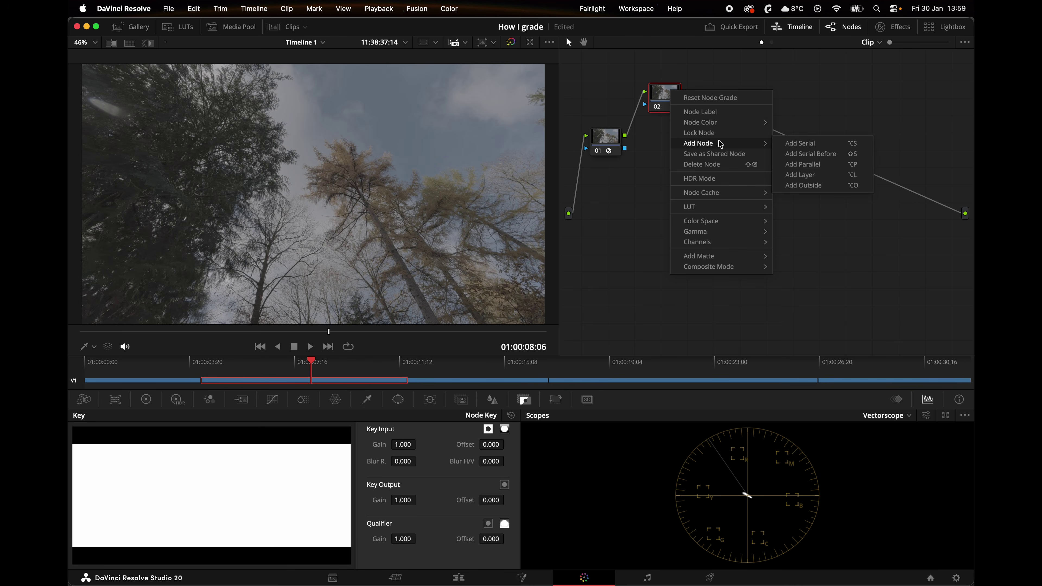
pyautogui.click(812, 163)
pyautogui.moveTo(720, 96); pyautogui.dragTo(745, 177)
# Step: Add a parallel node to node 03 and space nodes 03 and 04 out vertically
pyautogui.rightClick(667, 136)
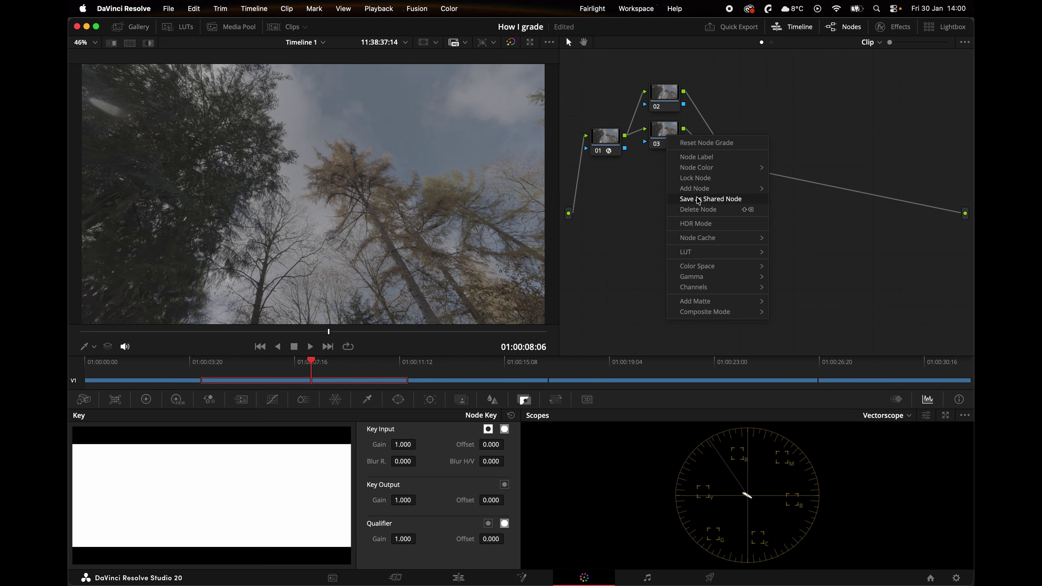
pyautogui.moveTo(714, 188)
pyautogui.click(803, 208)
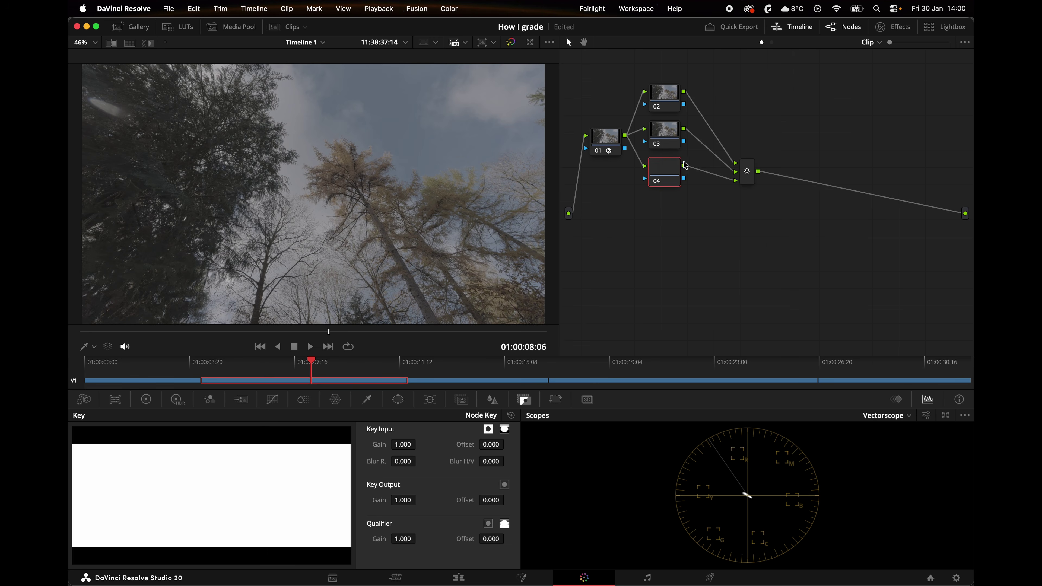
pyautogui.moveTo(670, 173); pyautogui.dragTo(672, 187)
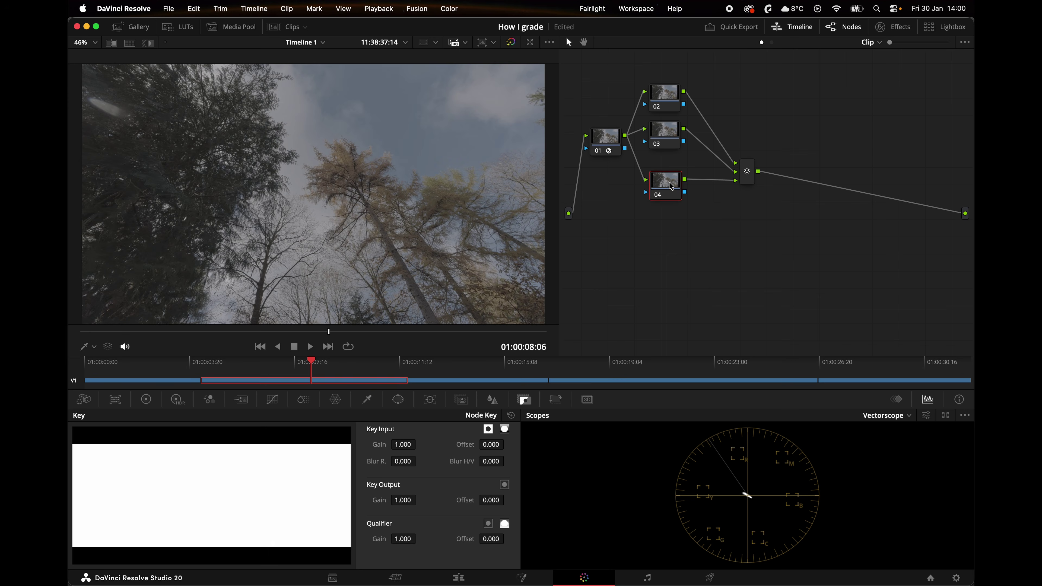
pyautogui.moveTo(667, 135); pyautogui.dragTo(669, 141)
# Step: Add a fourth parallel branch from node 04 and place its node lower in the graph
pyautogui.rightClick(670, 188)
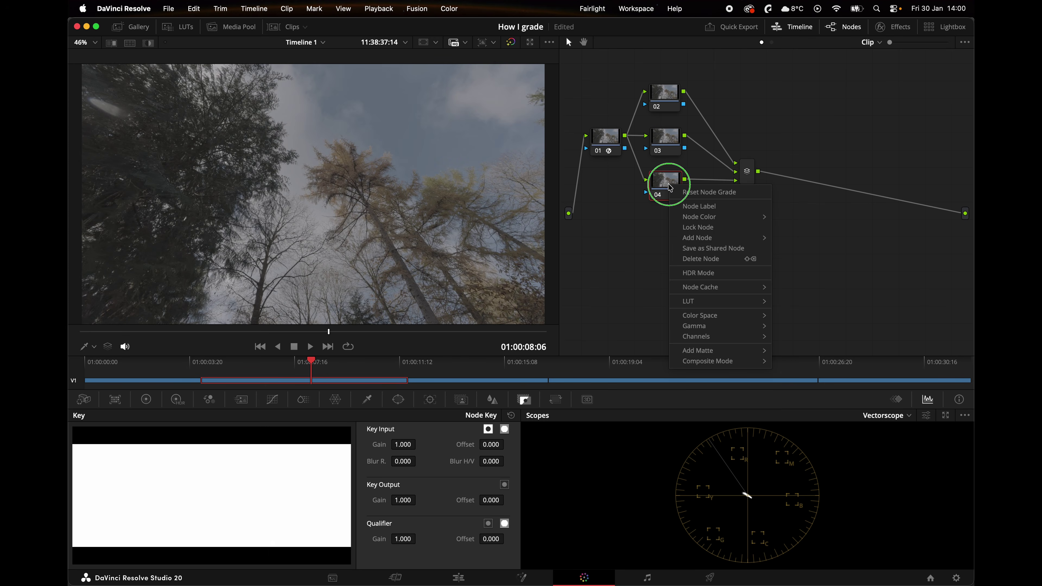
pyautogui.moveTo(714, 238)
pyautogui.click(814, 258)
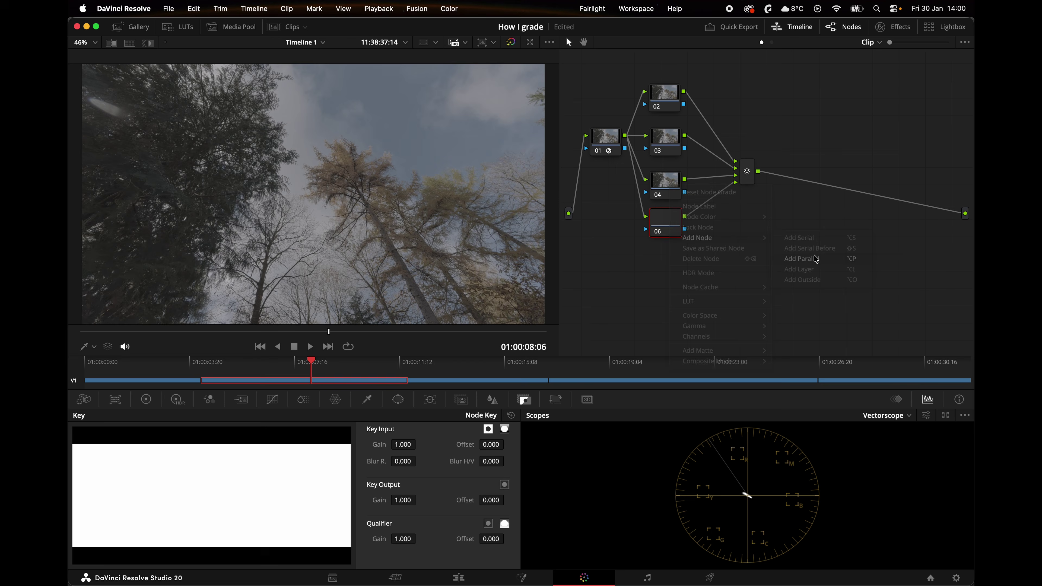
pyautogui.moveTo(665, 219); pyautogui.dragTo(671, 238)
# Step: Line up parallel nodes 02, 04 and 05 into an evenly spaced column with node 03
pyautogui.click(660, 104)
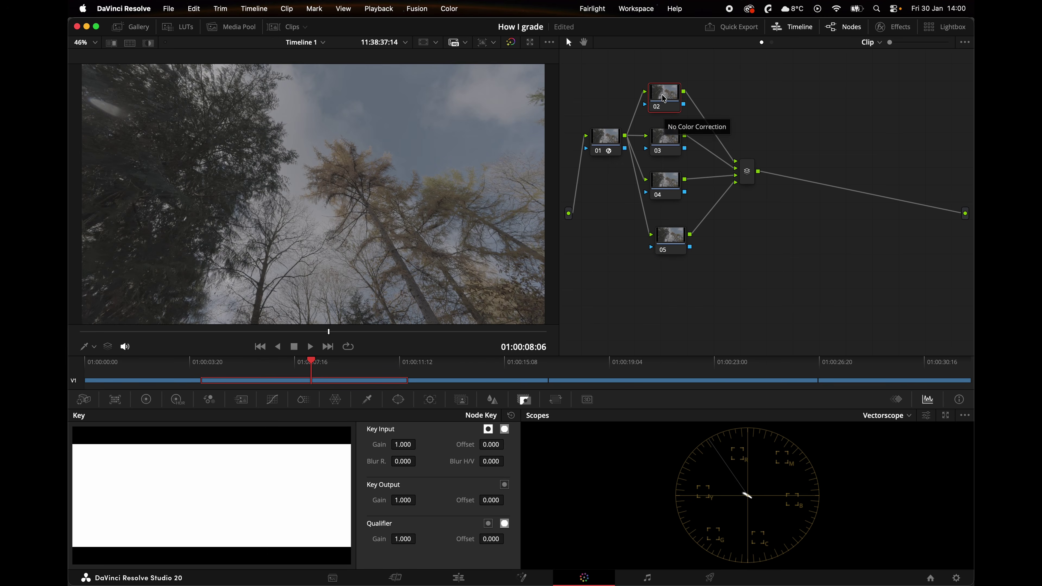
pyautogui.moveTo(665, 99); pyautogui.dragTo(662, 94)
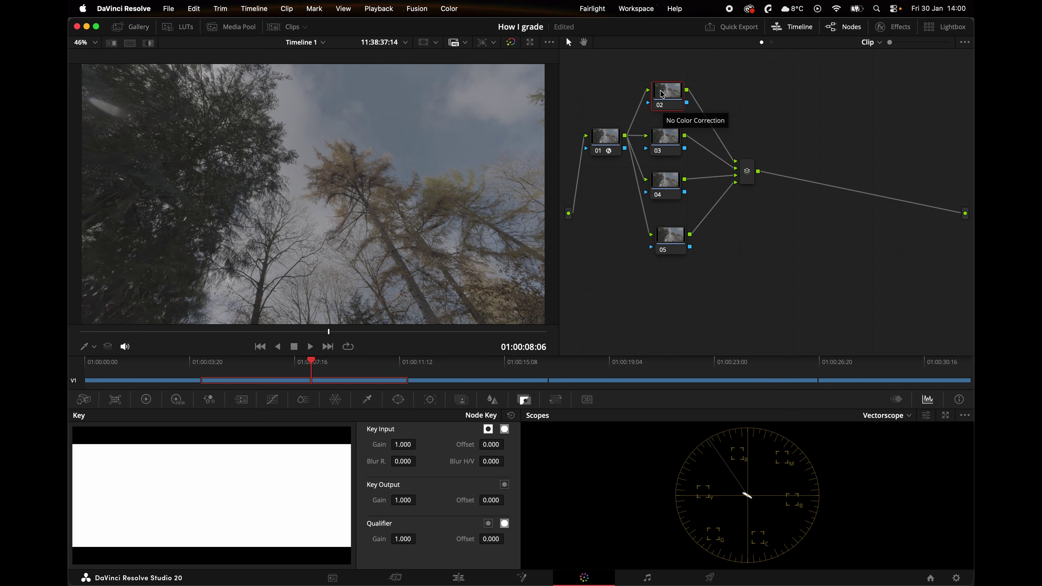
pyautogui.moveTo(663, 95); pyautogui.dragTo(662, 96)
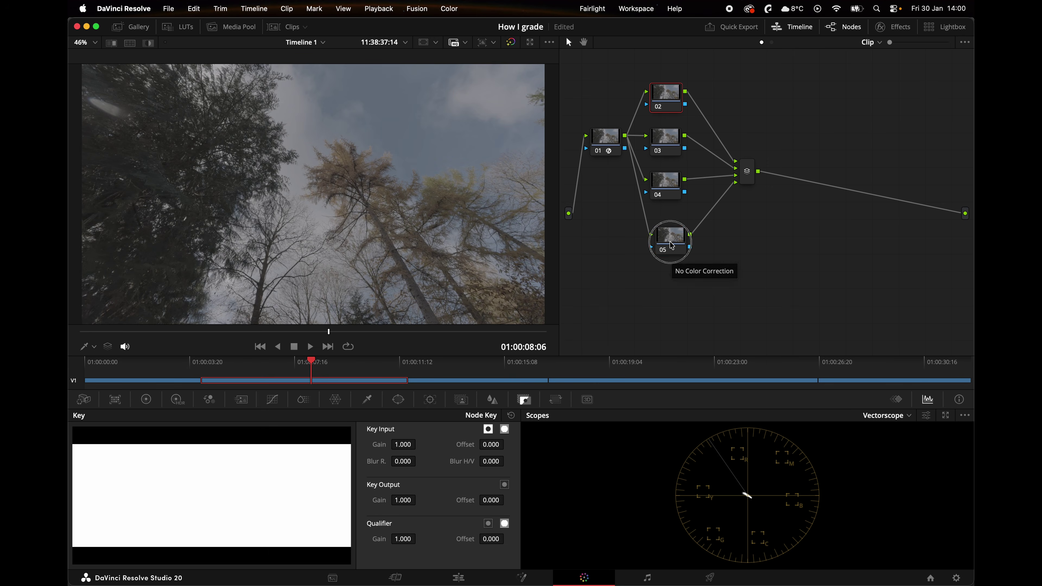
pyautogui.moveTo(669, 241); pyautogui.dragTo(663, 241)
pyautogui.moveTo(669, 193); pyautogui.dragTo(667, 197)
# Step: Add a serial node after the parallel mixer, label it Sharpening, and position it beside the mixer
pyautogui.rightClick(748, 172)
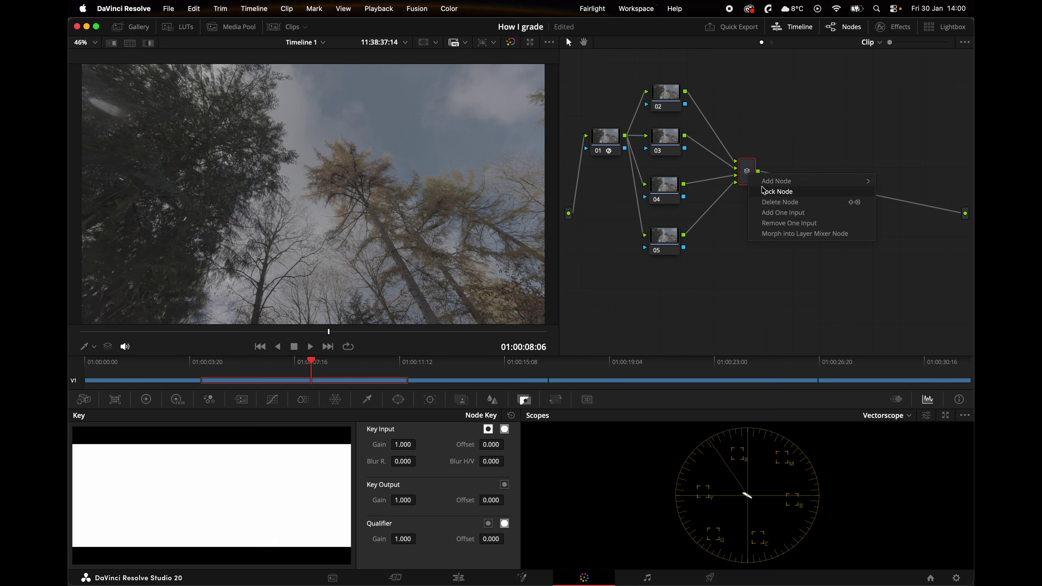
pyautogui.moveTo(841, 181)
pyautogui.click(895, 185)
pyautogui.click(796, 174)
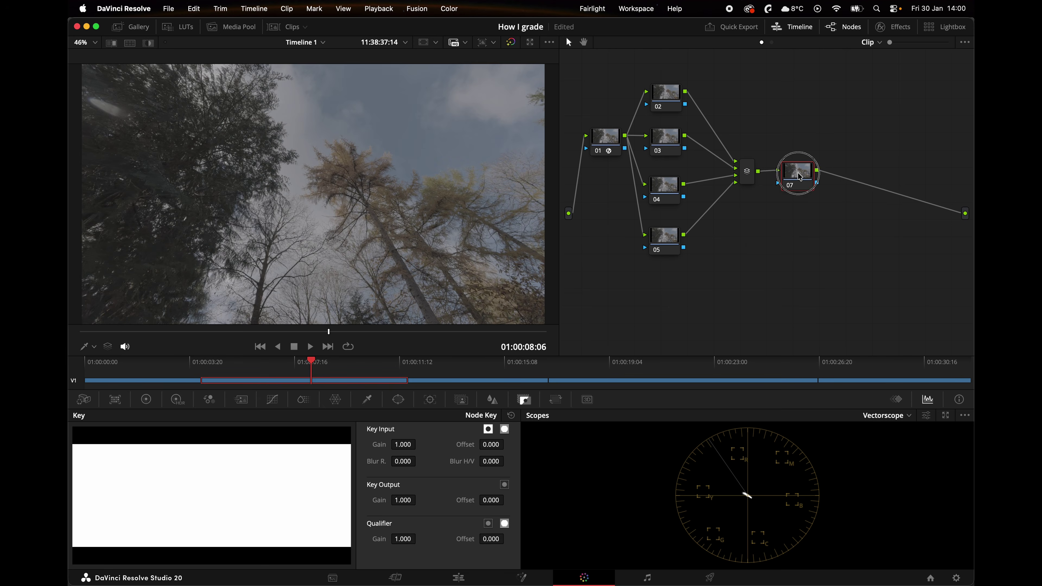
pyautogui.rightClick(796, 174)
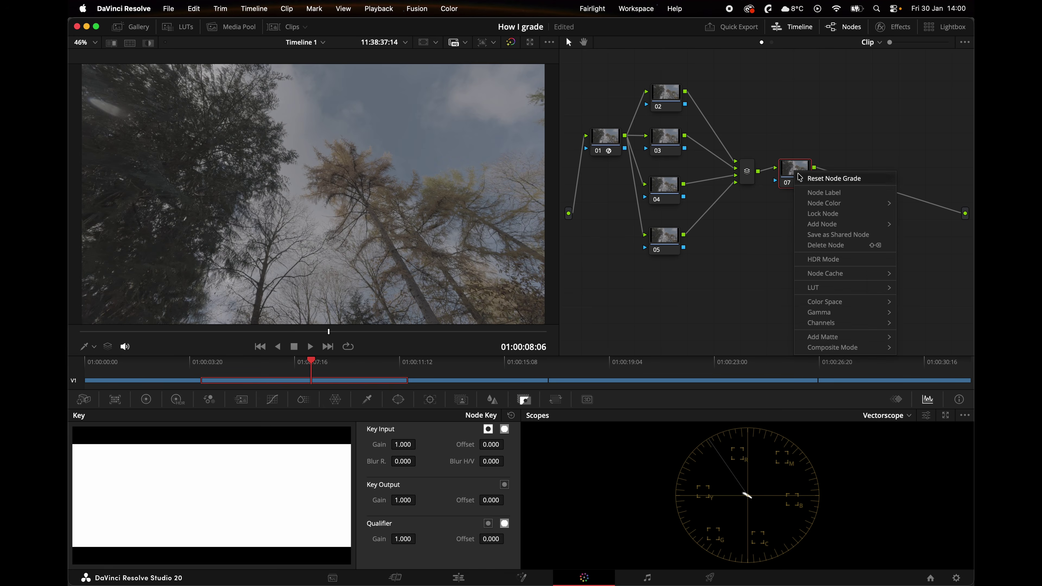
pyautogui.click(806, 180)
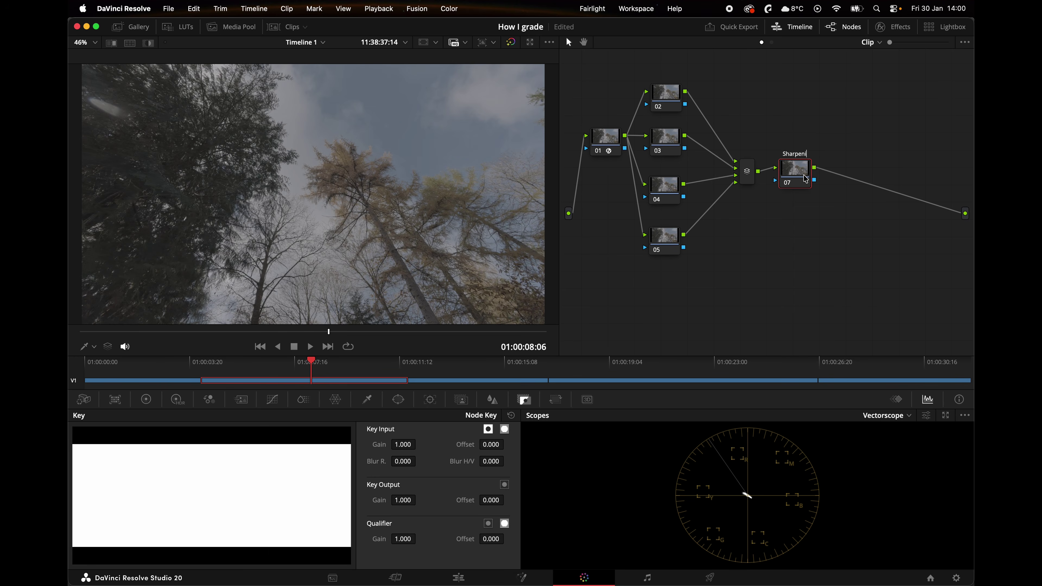
pyautogui.write('Sharpening')
pyautogui.click(831, 232)
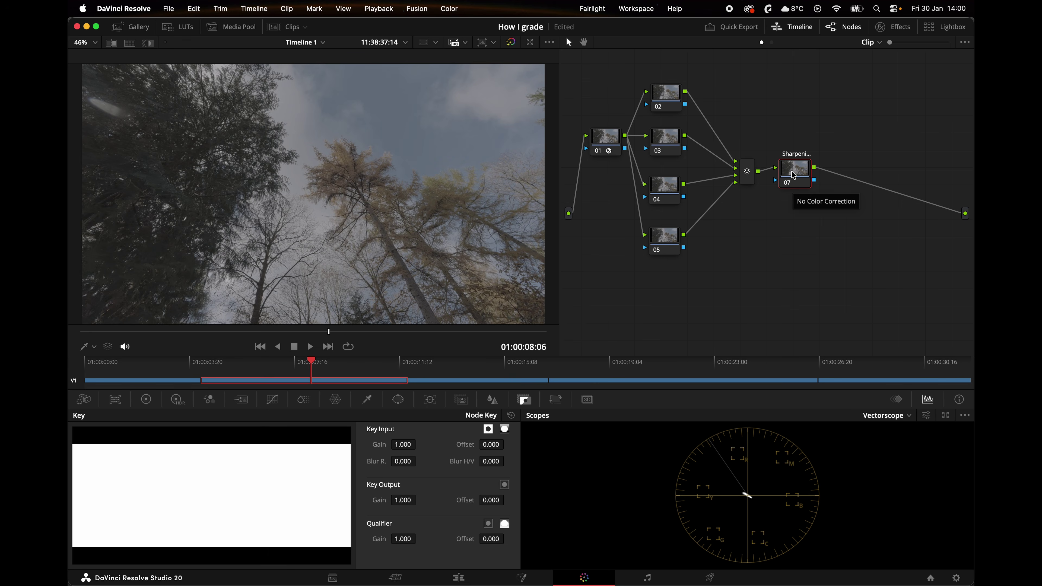
pyautogui.moveTo(793, 175); pyautogui.dragTo(788, 181)
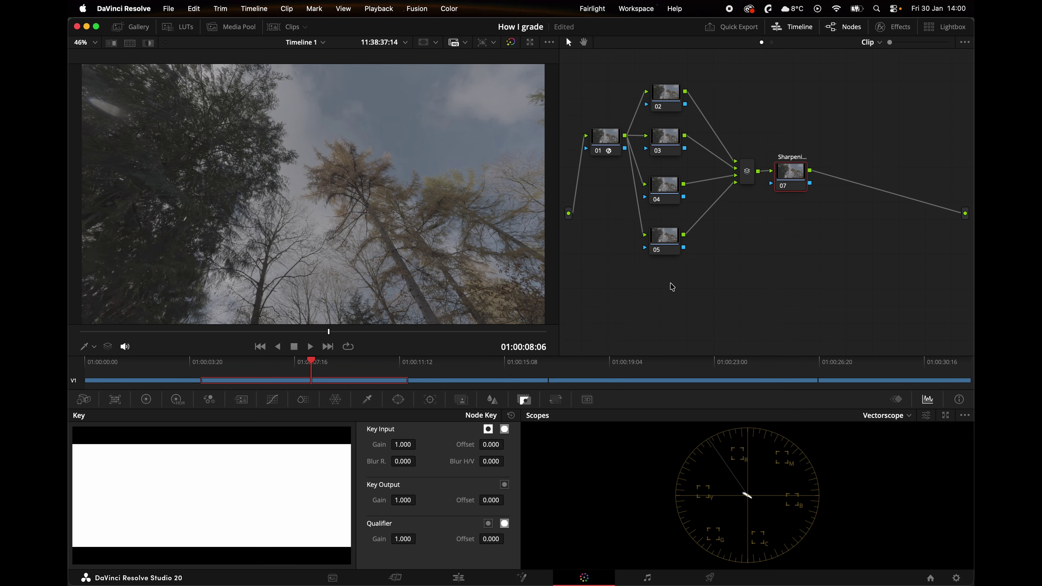
# Step: Add a serial node after the Sharpening node and move it closer to that node
pyautogui.rightClick(791, 164)
pyautogui.moveTo(844, 223)
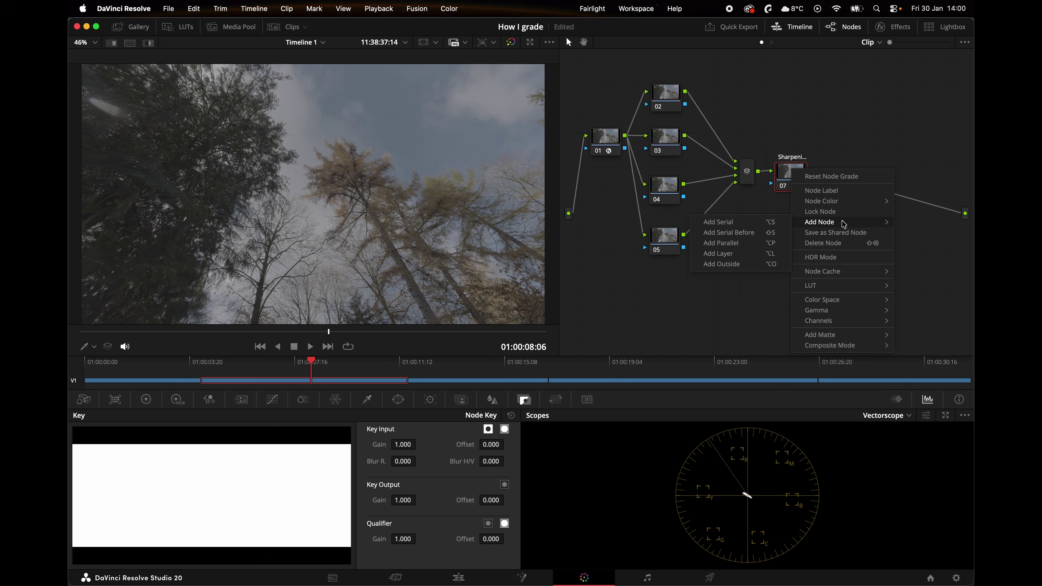
pyautogui.click(741, 222)
pyautogui.click(866, 174)
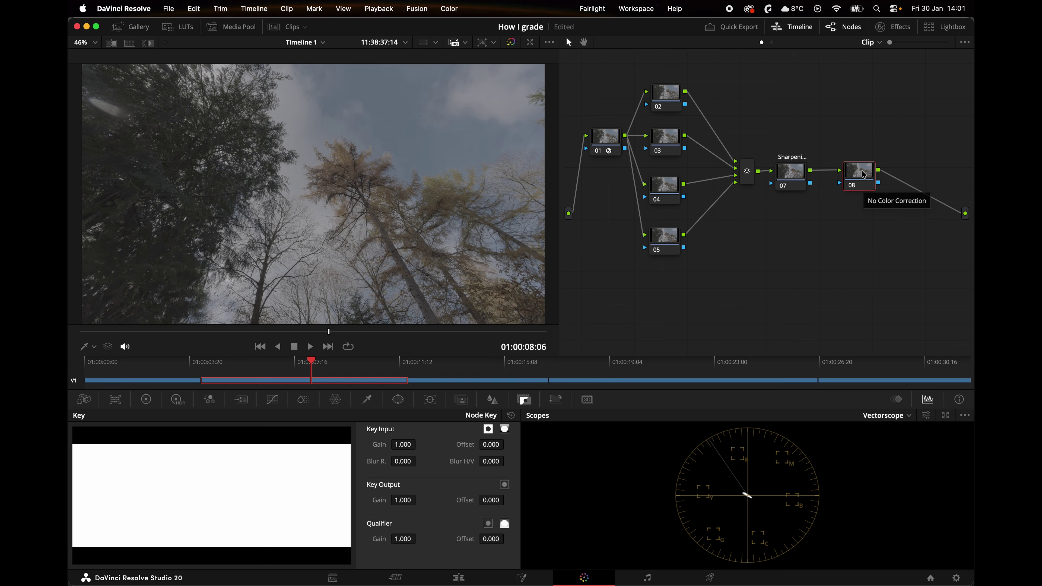
pyautogui.moveTo(864, 174); pyautogui.dragTo(851, 171)
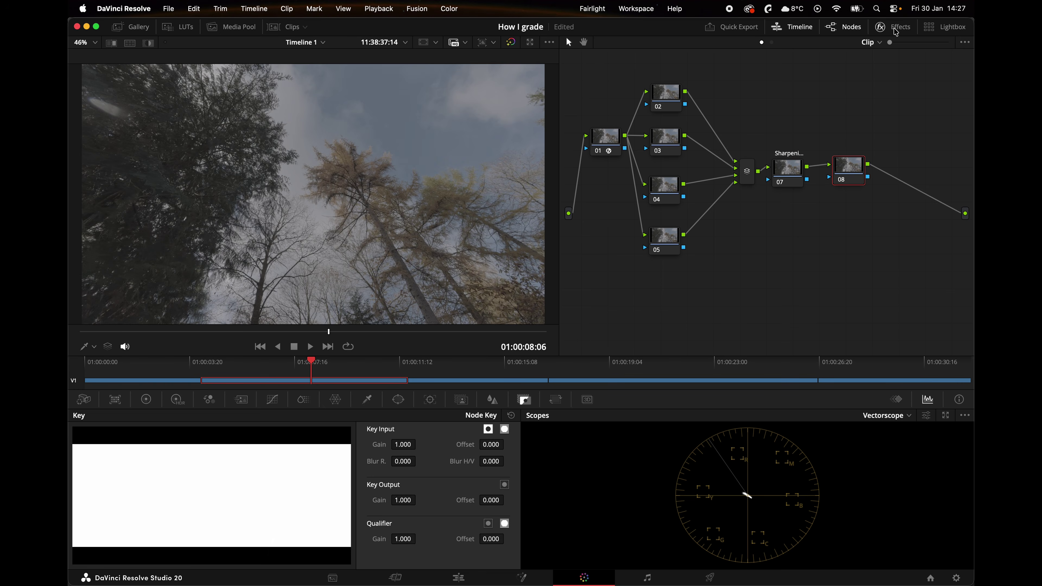
# Step: Apply the DCTL effect to node 08 and load the JP_2499_DRT transform in it
pyautogui.click(896, 29)
pyautogui.hscroll(5, 670, 154)
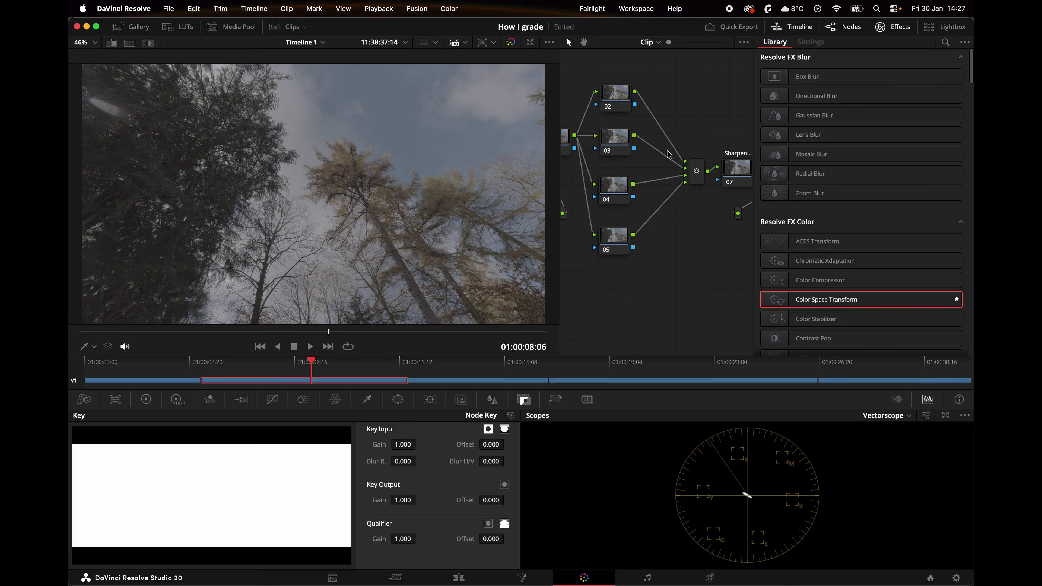
pyautogui.hscroll(5, 670, 154)
pyautogui.click(714, 166)
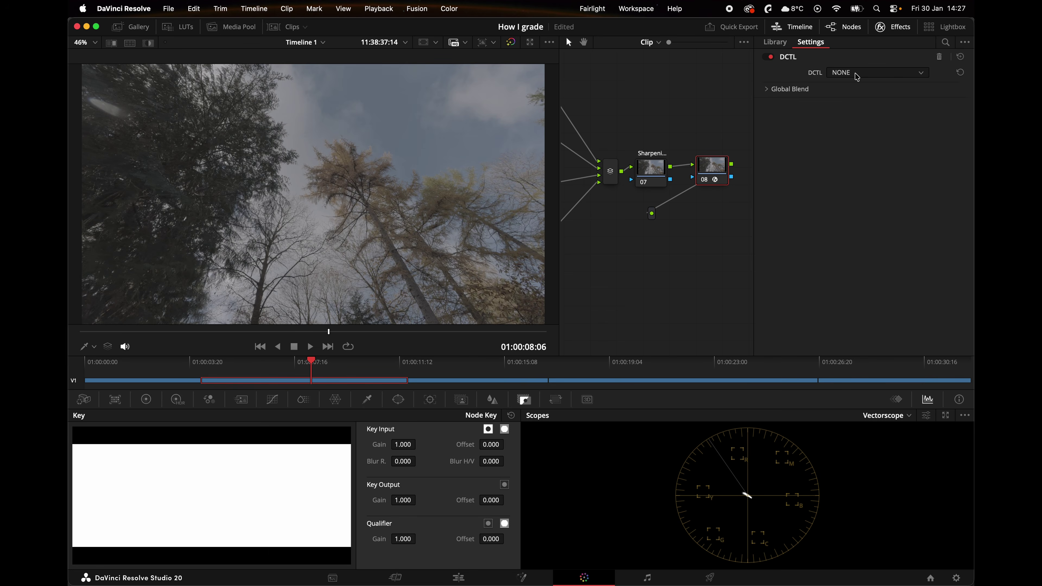
pyautogui.click(858, 76)
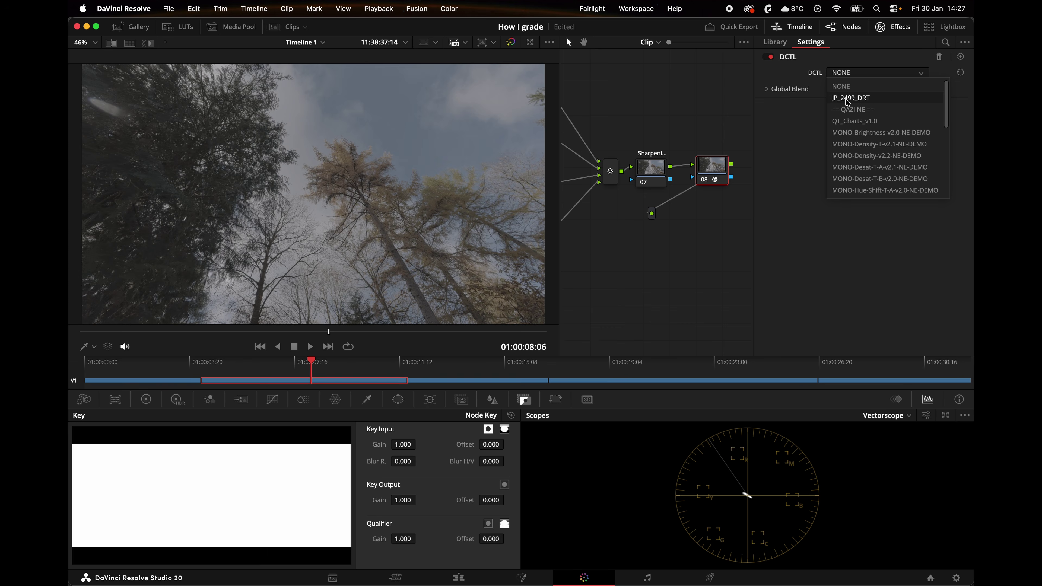
pyautogui.click(861, 101)
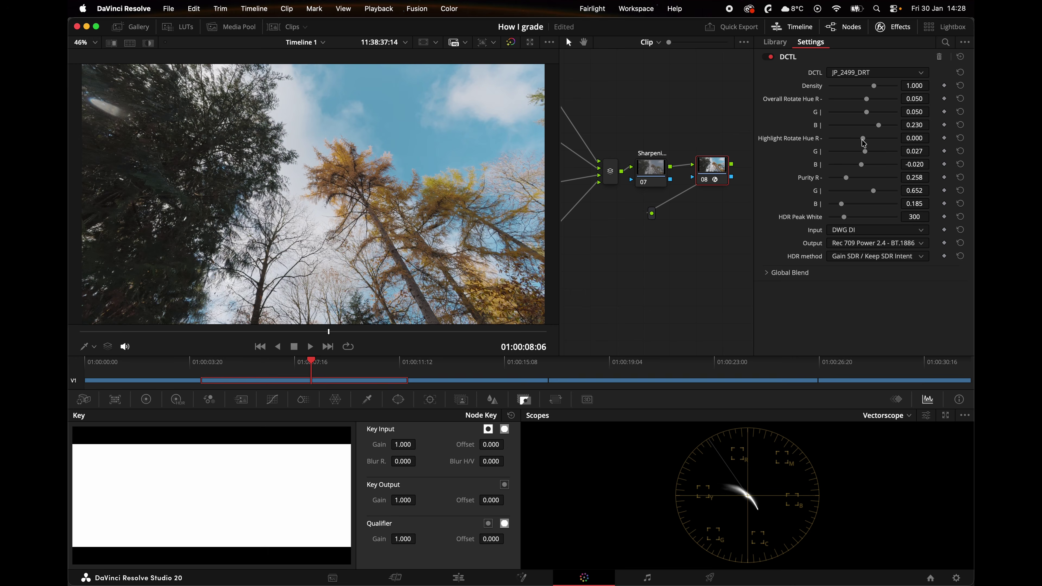
# Step: Review the input and HDR method options of the JP_2499_DRT transform and save the project
pyautogui.click(856, 232)
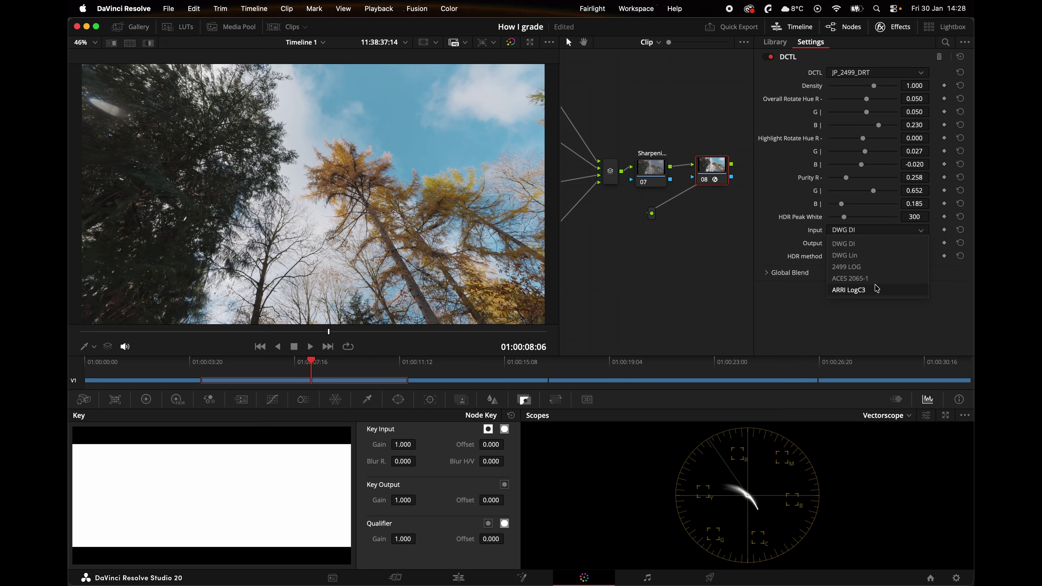
pyautogui.click(811, 241)
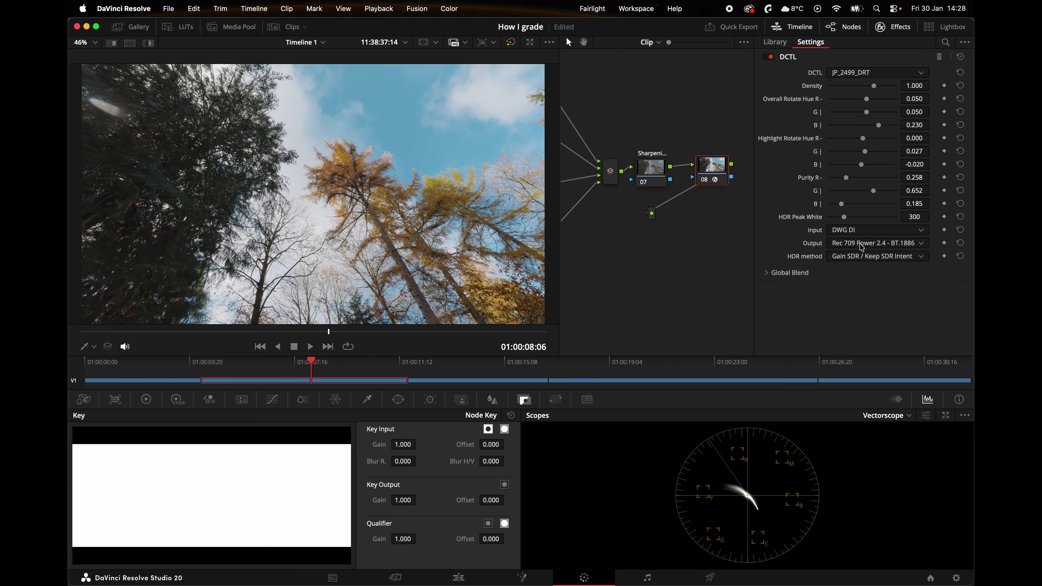
pyautogui.press('super+s')
pyautogui.click(845, 256)
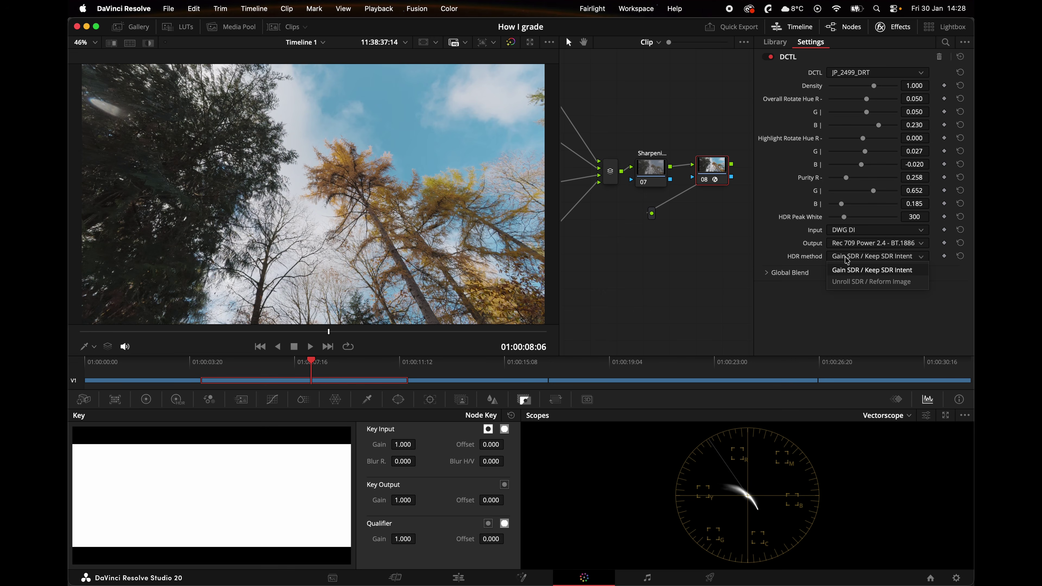
pyautogui.click(816, 256)
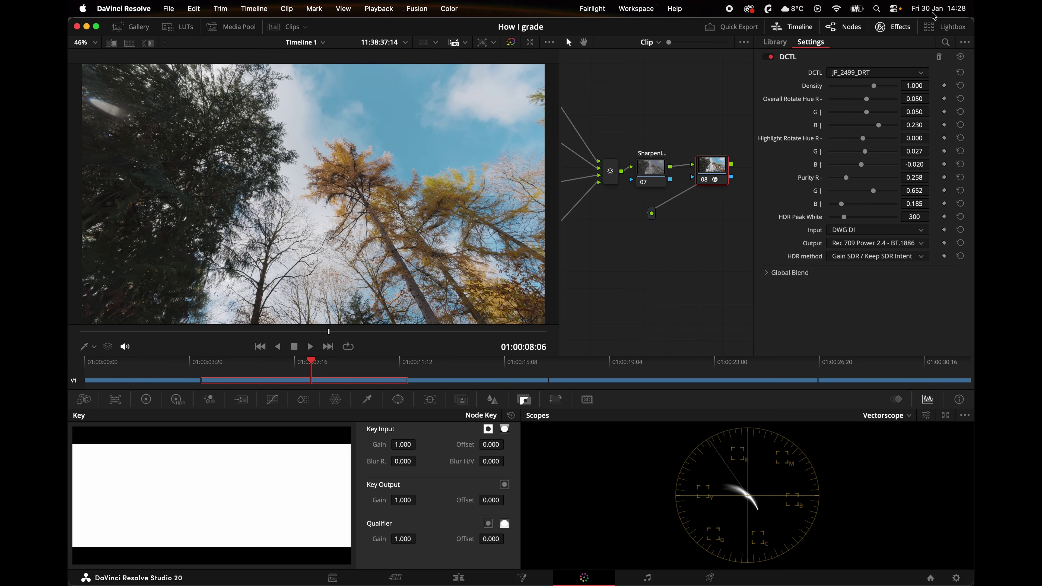
# Step: Hide the effects settings to reveal the whole node graph, and check the image full screen
pyautogui.click(896, 26)
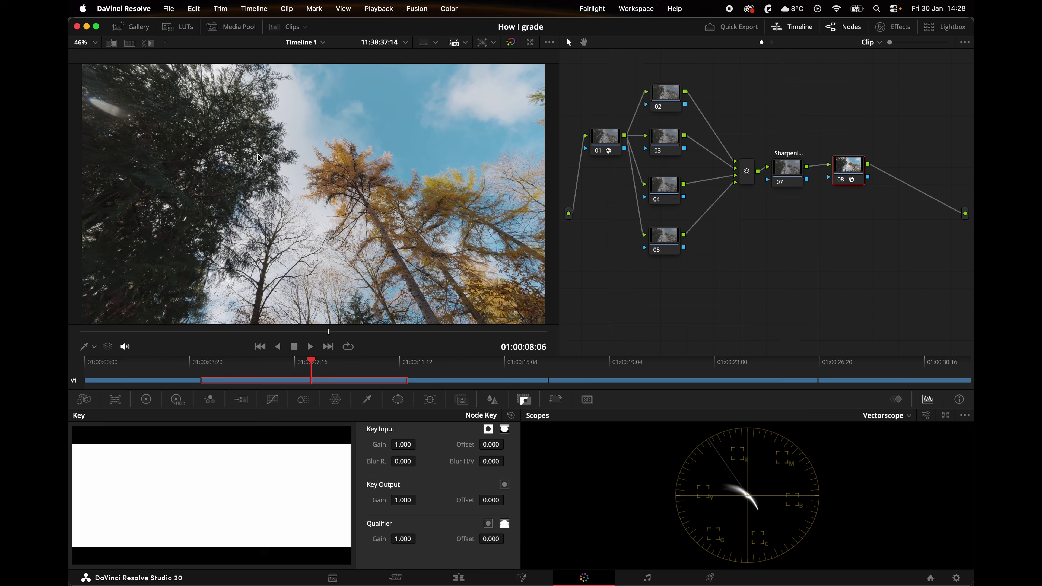
pyautogui.press('super+f')
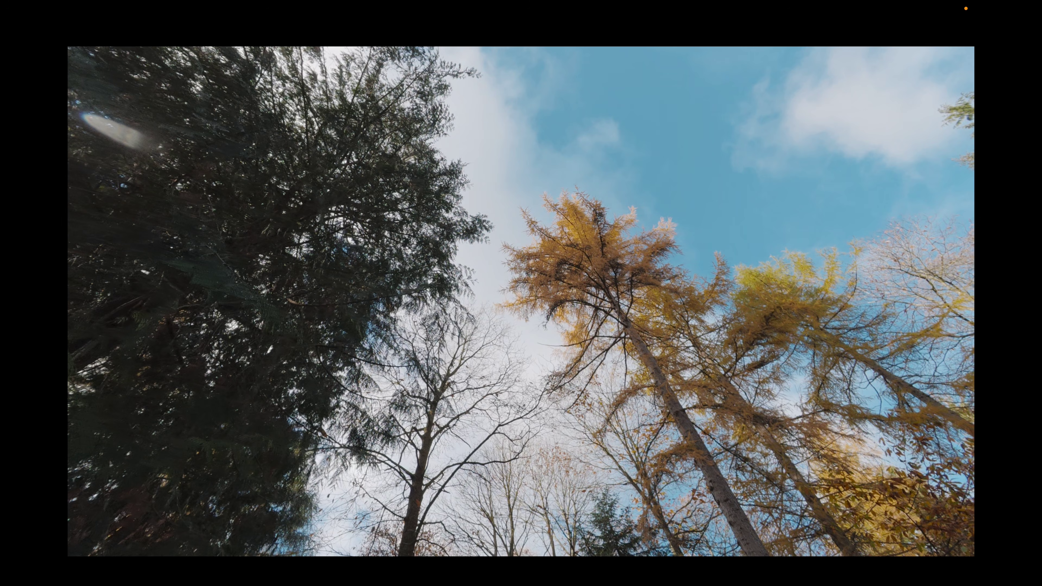
pyautogui.moveTo(428, 206)
pyautogui.press('Escape')
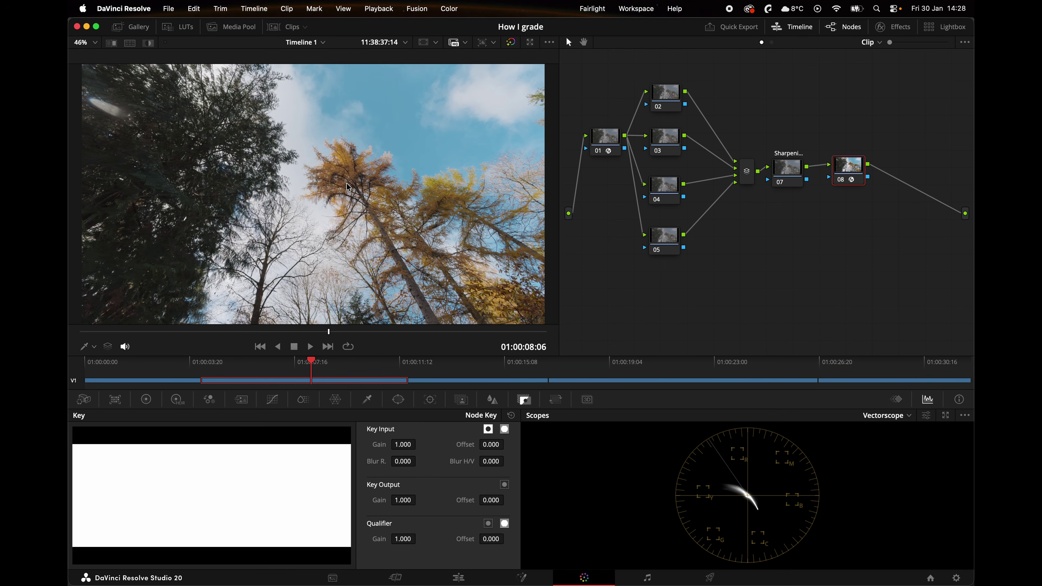
# Step: Reposition parallel nodes 02 to 05 so there is more room between them in the column
pyautogui.click(666, 98)
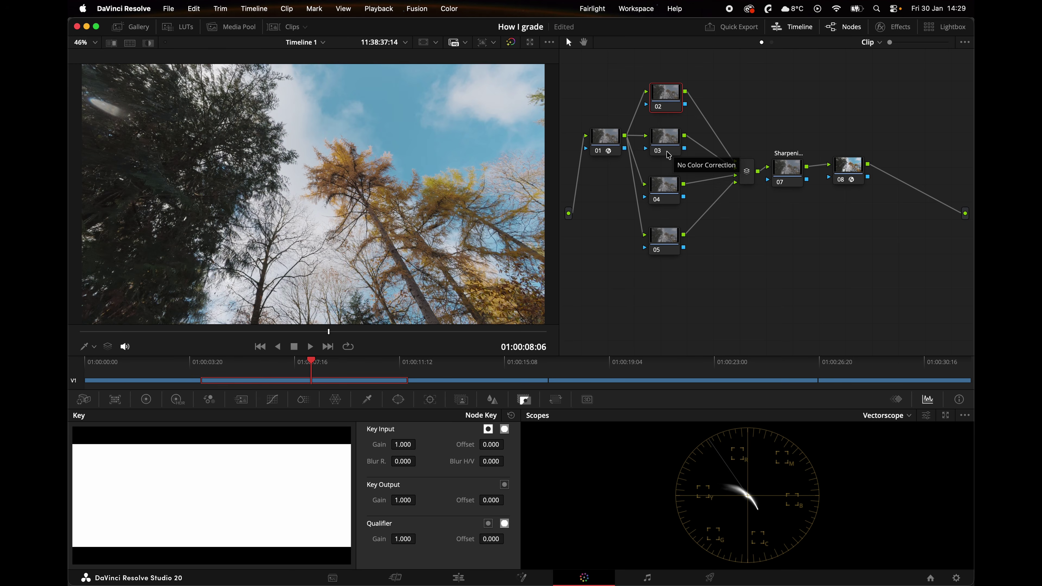
pyautogui.moveTo(668, 193); pyautogui.dragTo(670, 202)
pyautogui.moveTo(669, 245); pyautogui.dragTo(670, 254)
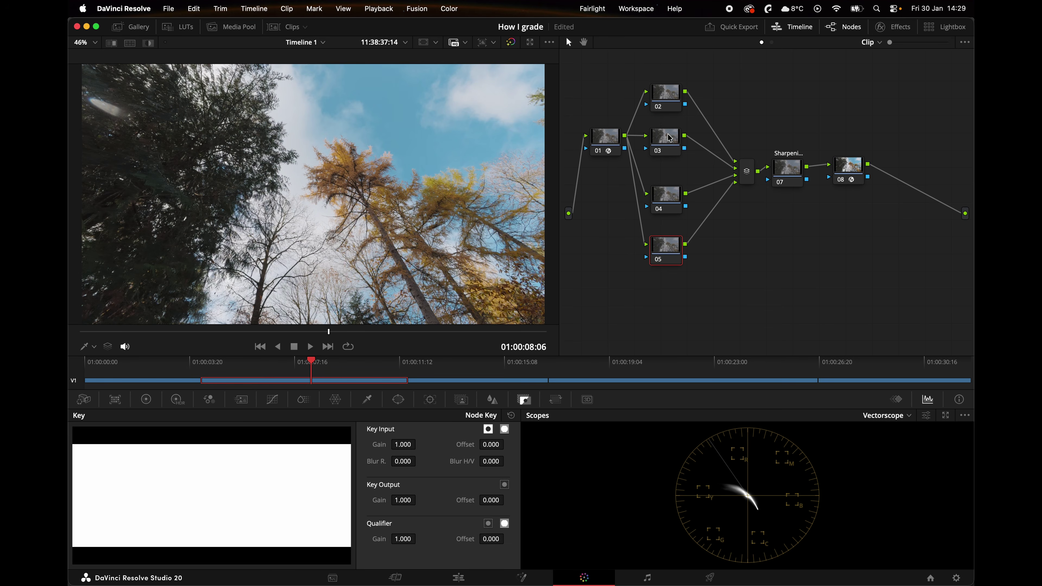
pyautogui.moveTo(669, 138); pyautogui.dragTo(670, 144)
pyautogui.moveTo(671, 98); pyautogui.dragTo(672, 100)
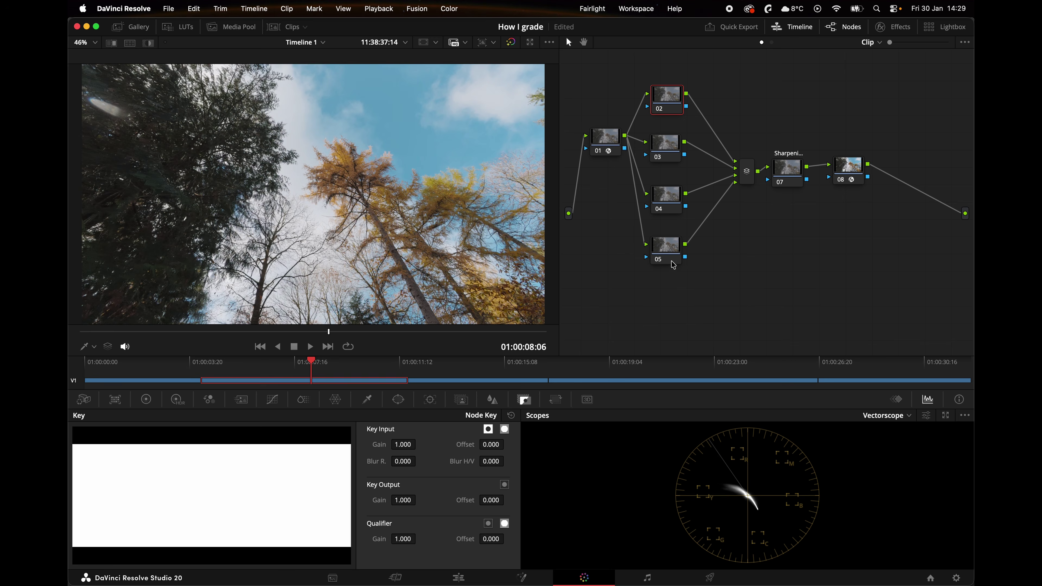
# Step: Label node 02 Exposure and node 03 Col Balance, lowering node 03 slightly to make room for its label
pyautogui.rightClick(661, 94)
pyautogui.click(687, 113)
pyautogui.click(663, 147)
pyautogui.moveTo(664, 147); pyautogui.dragTo(667, 152)
pyautogui.rightClick(668, 152)
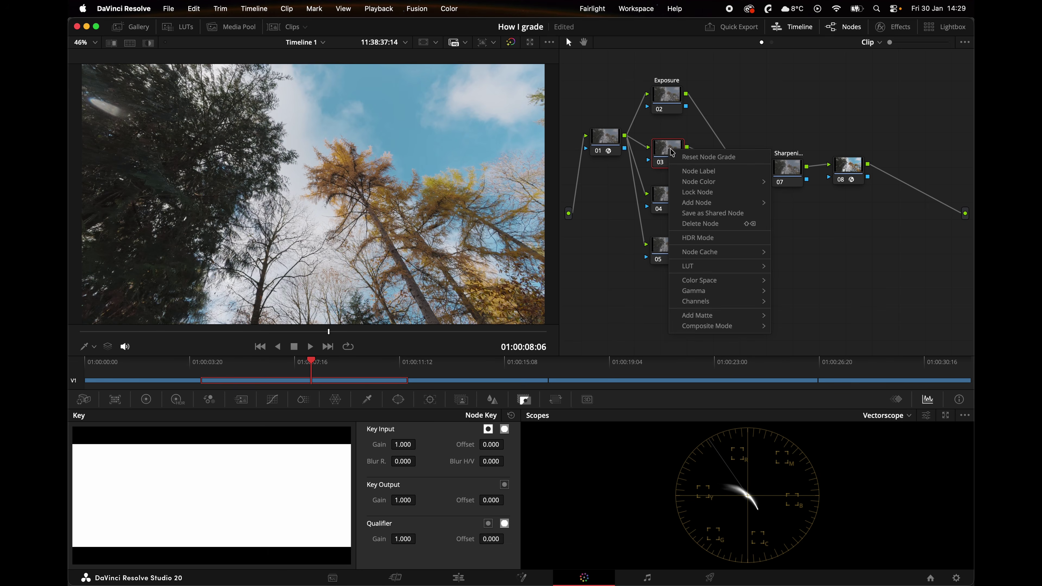
pyautogui.click(693, 172)
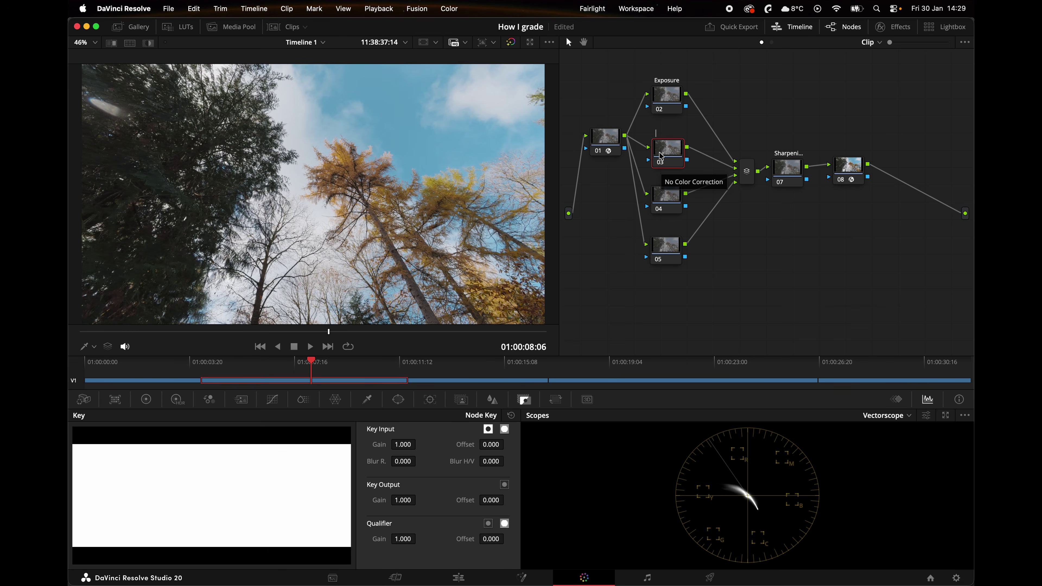
pyautogui.write('Col Balance')
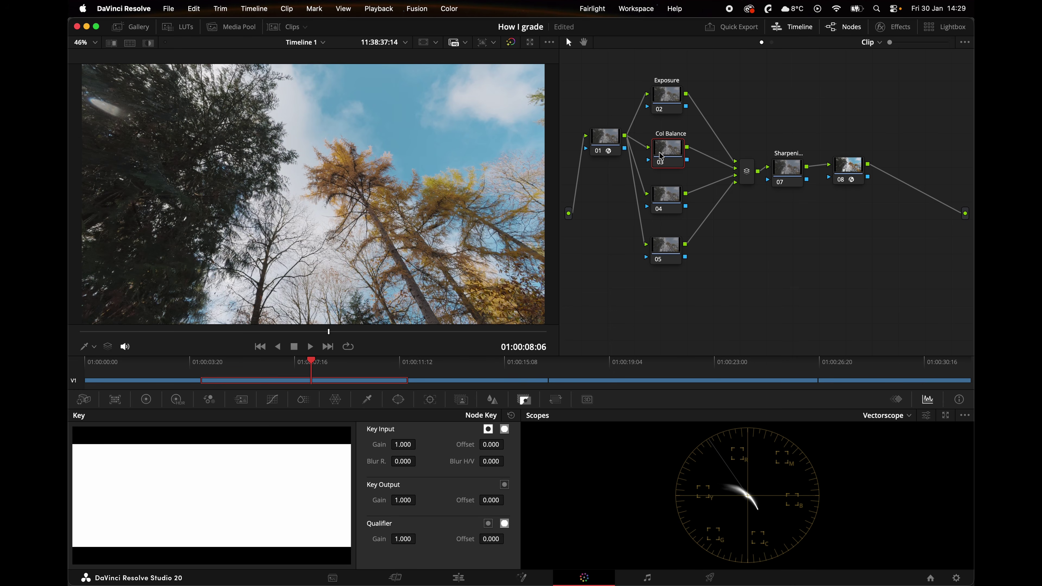
# Step: Move node 05 further down, lower node 04 slightly, and label node 04 Contrast
pyautogui.click(663, 203)
pyautogui.moveTo(673, 259); pyautogui.dragTo(684, 288)
pyautogui.moveTo(667, 204); pyautogui.dragTo(669, 209)
pyautogui.rightClick(669, 208)
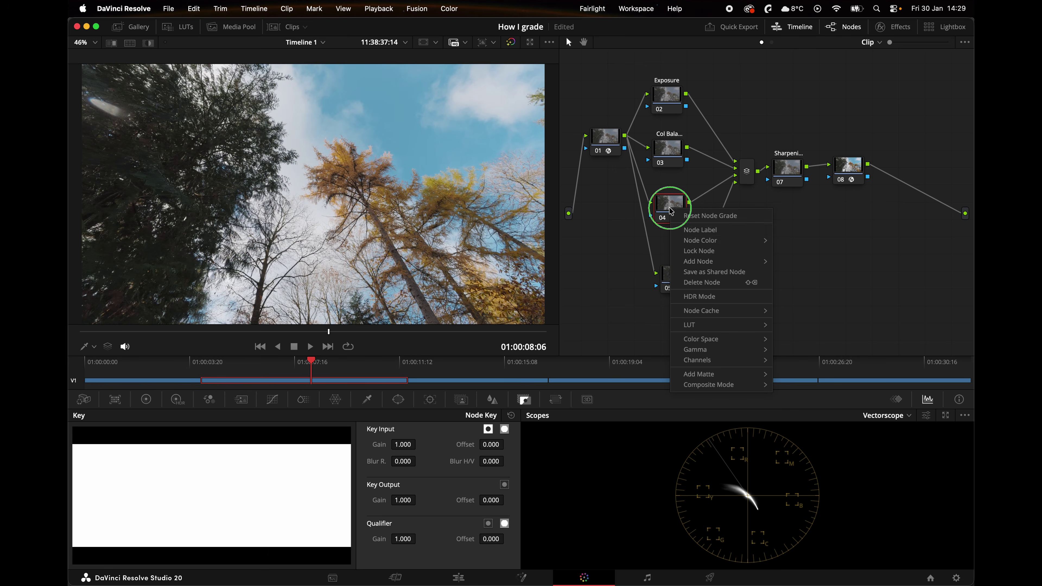
pyautogui.click(698, 229)
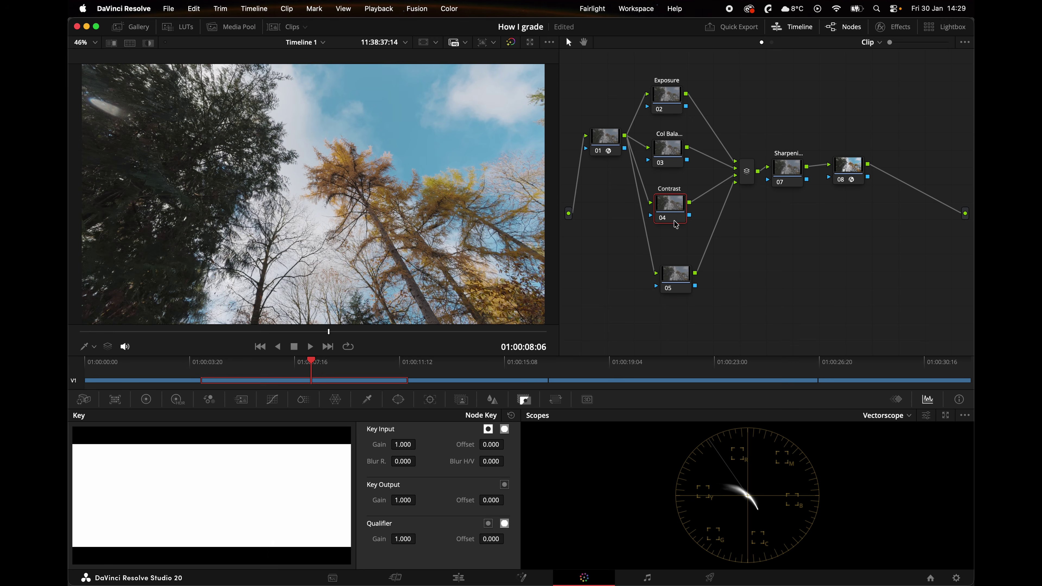
# Step: Label node 05 Saturation and position it directly below the Contrast node
pyautogui.moveTo(679, 278); pyautogui.dragTo(672, 265)
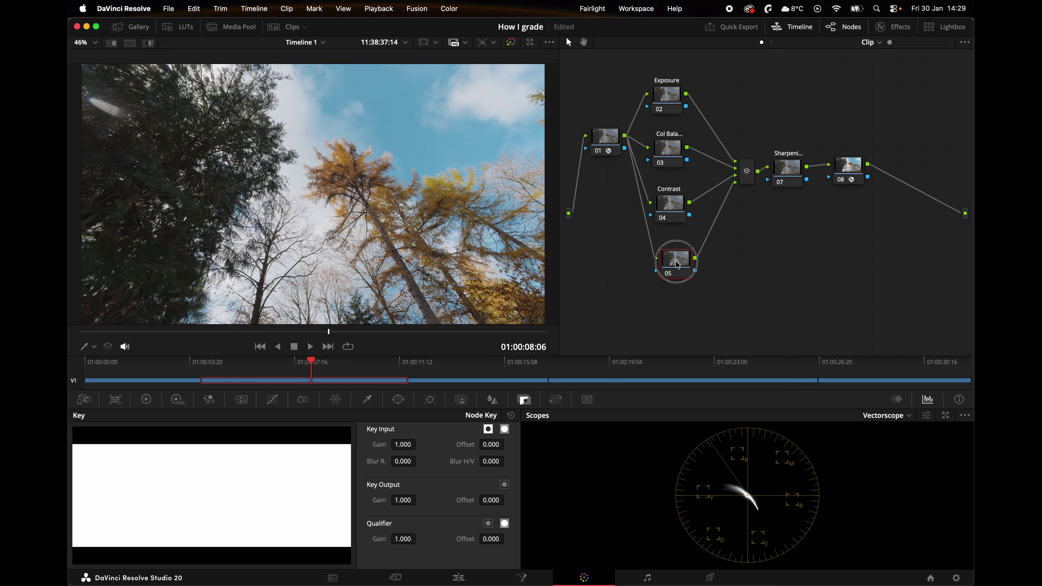
pyautogui.rightClick(672, 264)
pyautogui.click(710, 285)
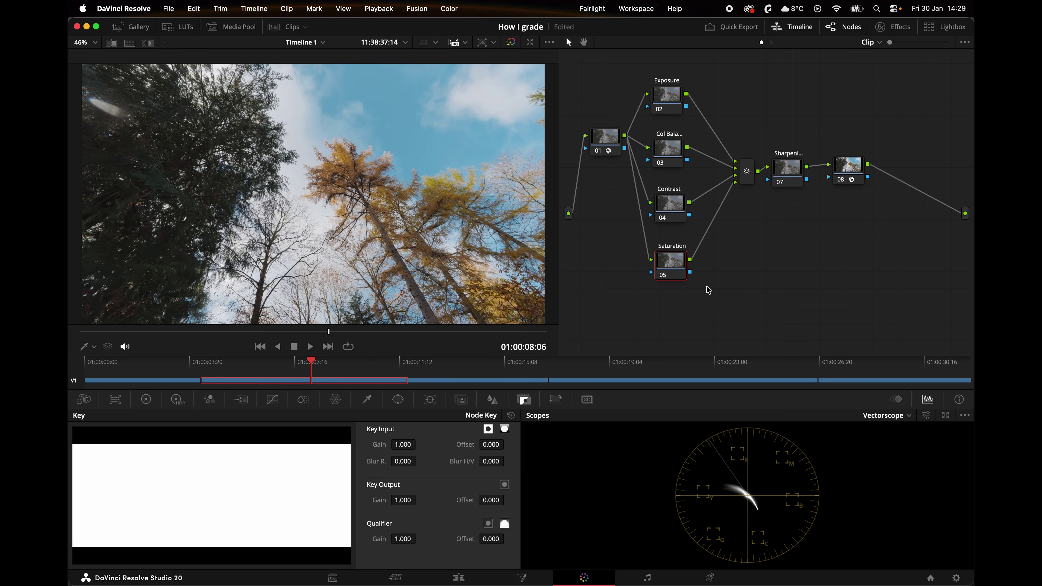
pyautogui.moveTo(673, 273); pyautogui.dragTo(674, 262)
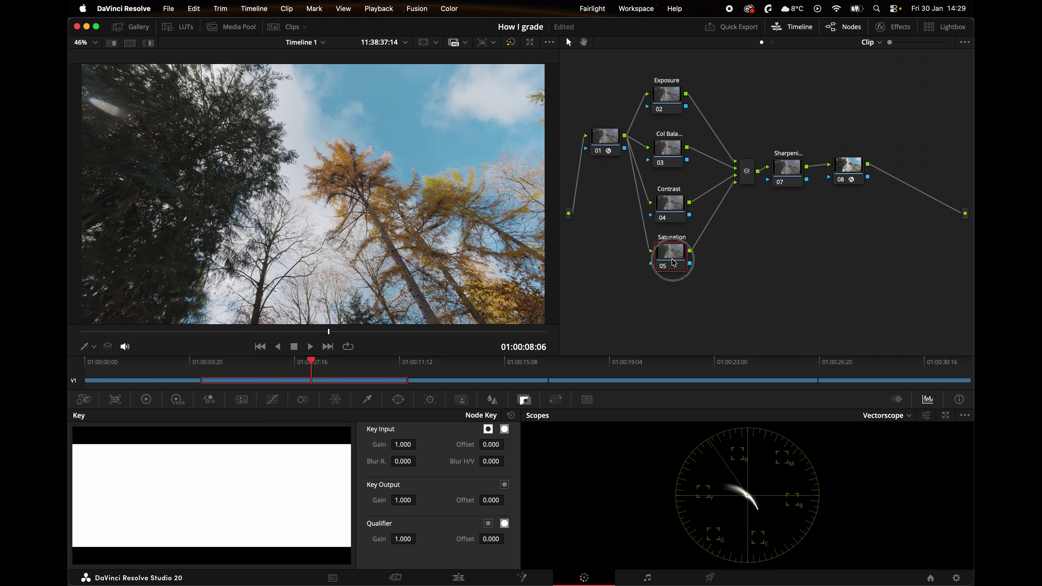
# Step: Add a parallel node from the Saturation node and place it below at the end of the column
pyautogui.rightClick(673, 265)
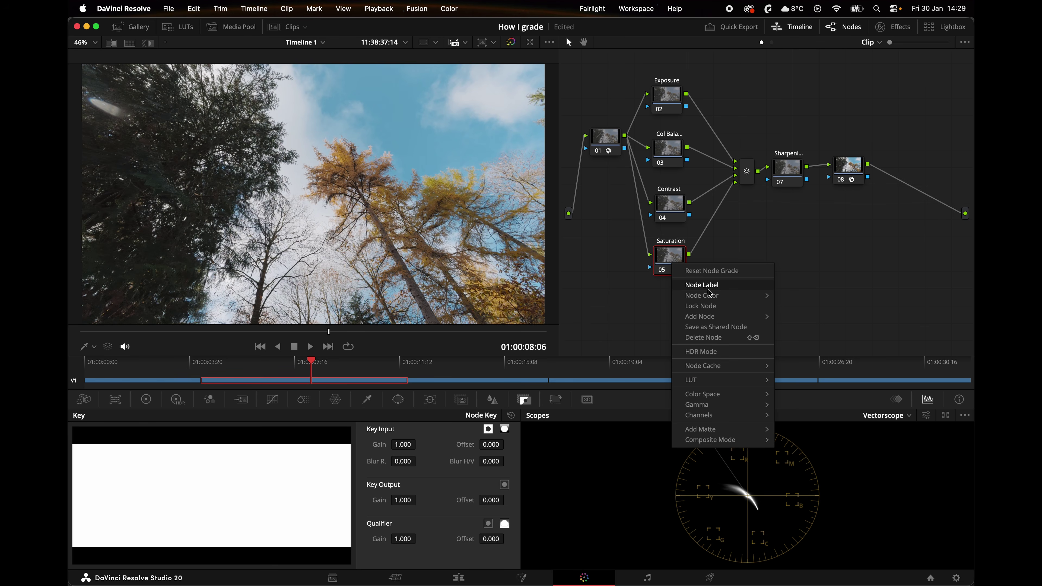
pyautogui.moveTo(712, 317)
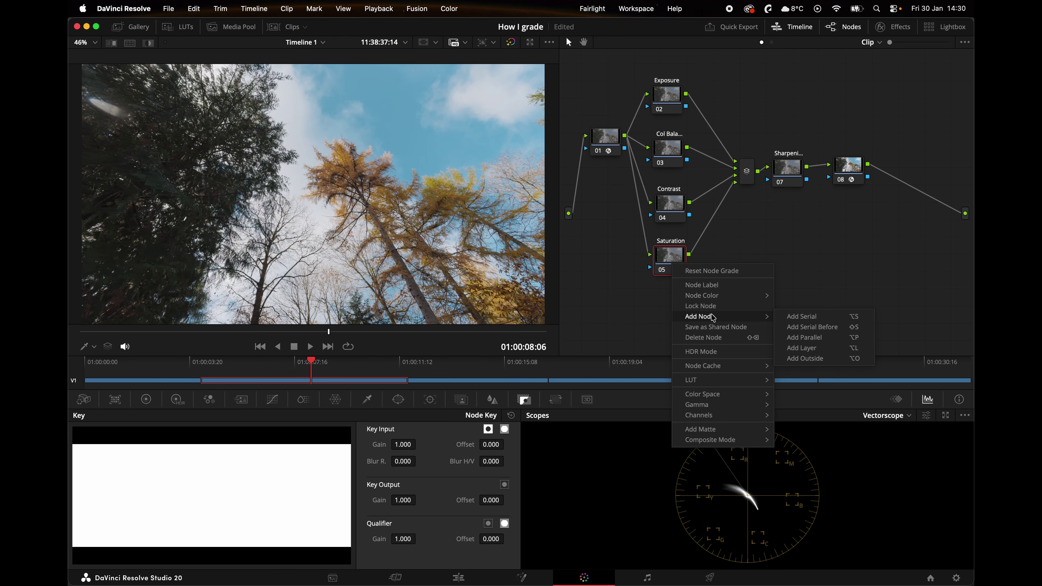
pyautogui.click(807, 327)
pyautogui.moveTo(669, 294); pyautogui.dragTo(668, 317)
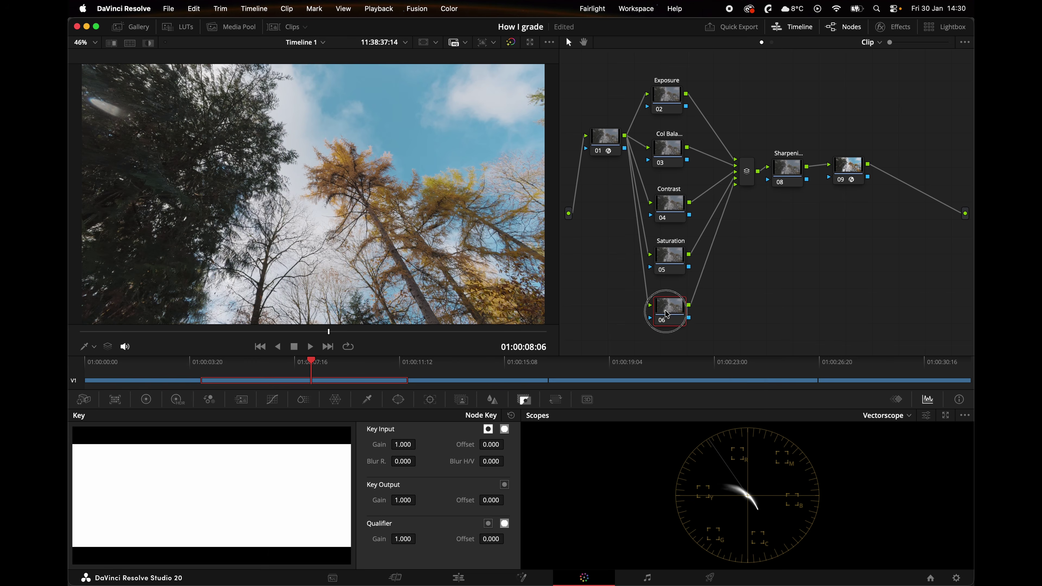
# Step: Label node 06 Creative and align it and the Exposure node with the rest of the column
pyautogui.rightClick(668, 316)
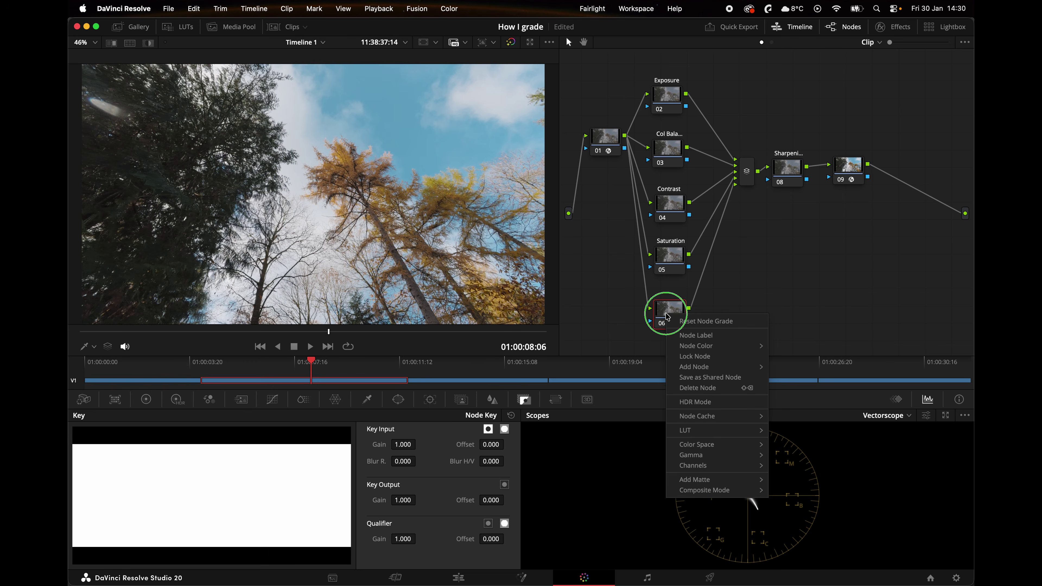
pyautogui.click(691, 336)
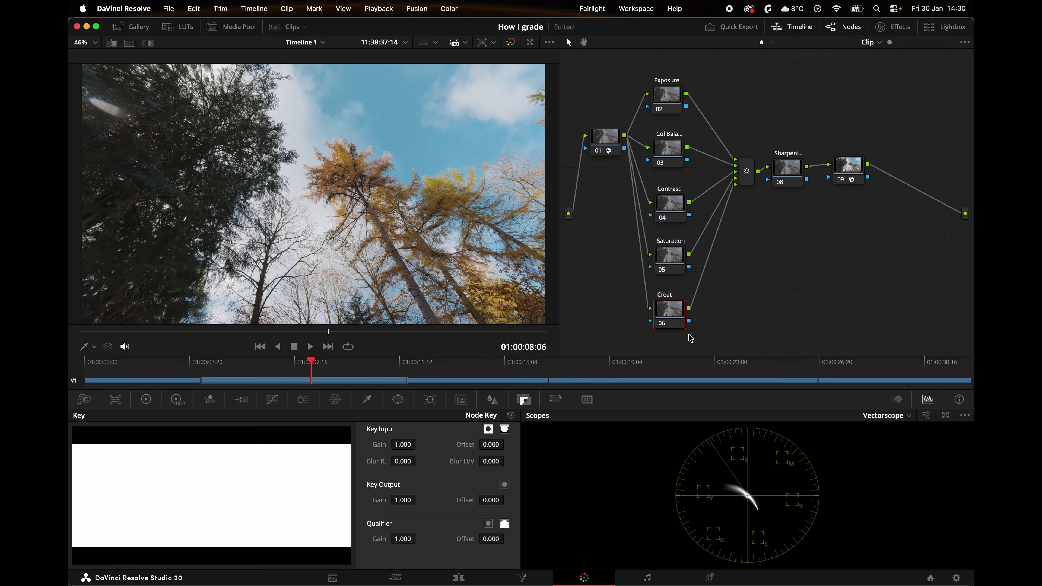
pyautogui.write('Creative')
pyautogui.press('Return')
pyautogui.moveTo(671, 314); pyautogui.dragTo(673, 314)
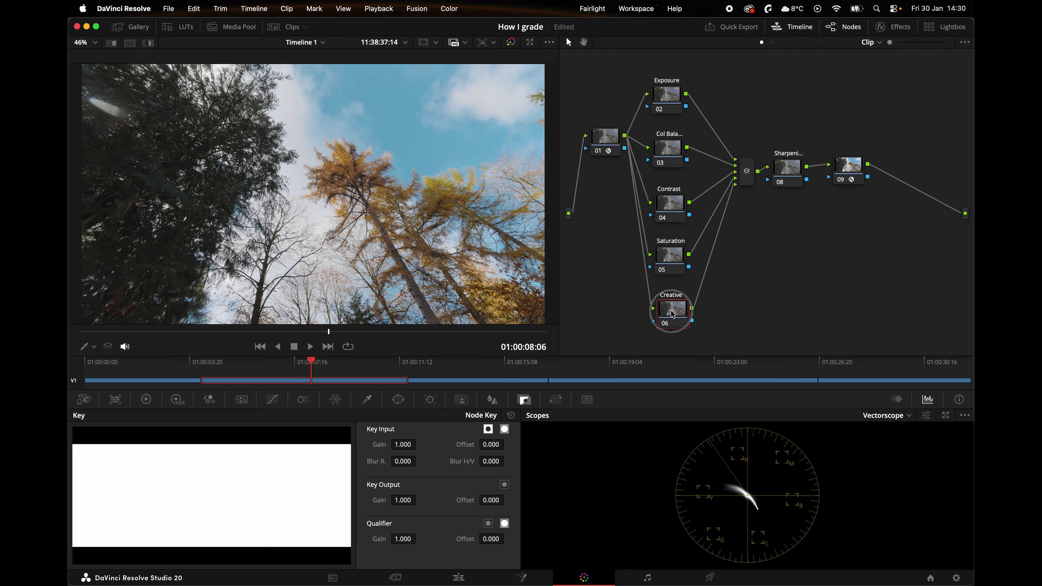
pyautogui.moveTo(666, 85); pyautogui.dragTo(668, 84)
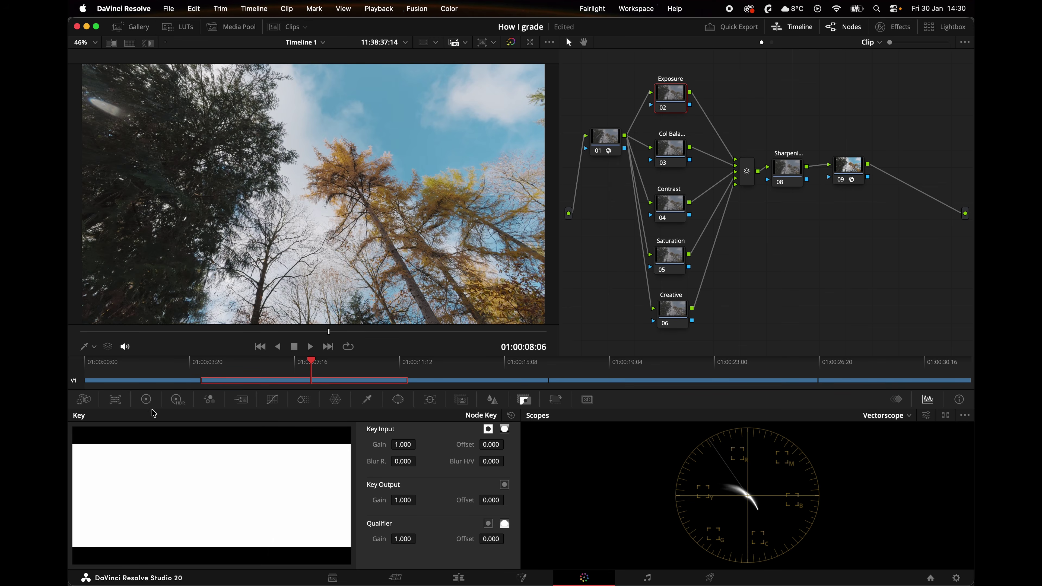
# Step: Raise the Exposure node's global exposure to 0.67 with the HDR color wheels
pyautogui.click(177, 399)
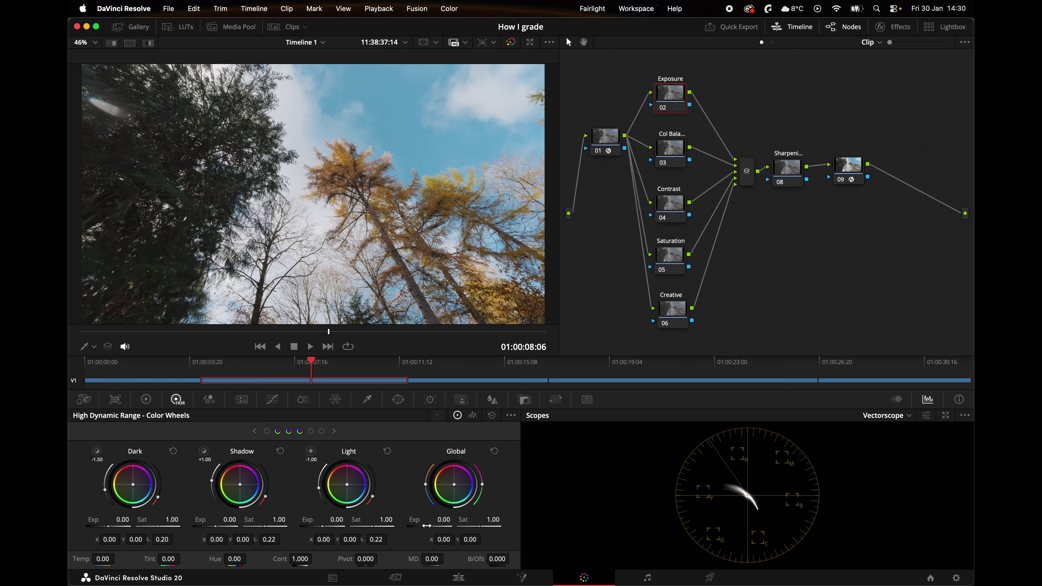
pyautogui.moveTo(429, 527); pyautogui.dragTo(490, 527)
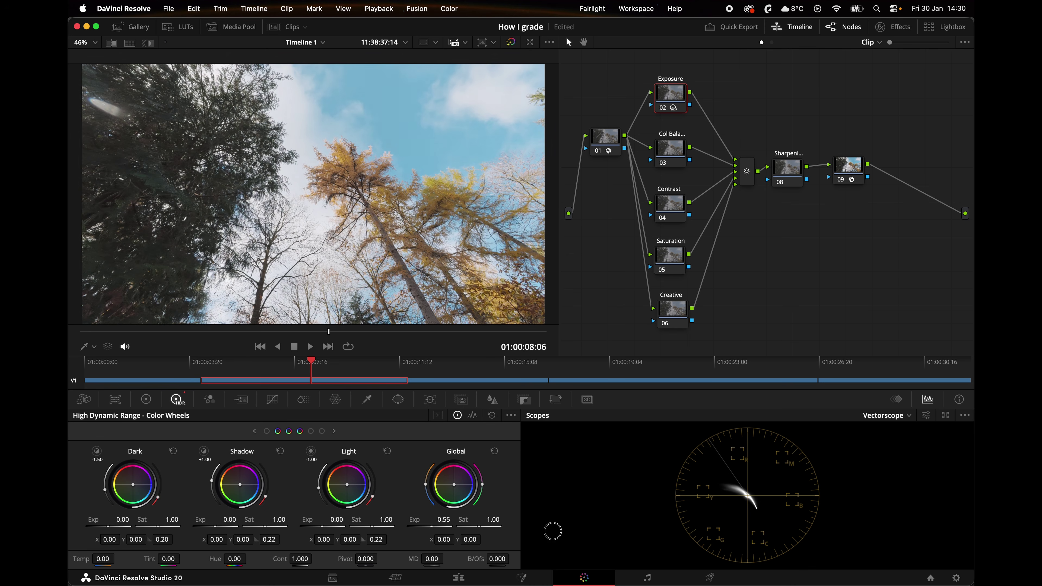
pyautogui.moveTo(687, 553); pyautogui.dragTo(574, 551)
# Step: Switch the scope to Waveform and bring the Exposure node's global exposure back to 0.00
pyautogui.click(894, 416)
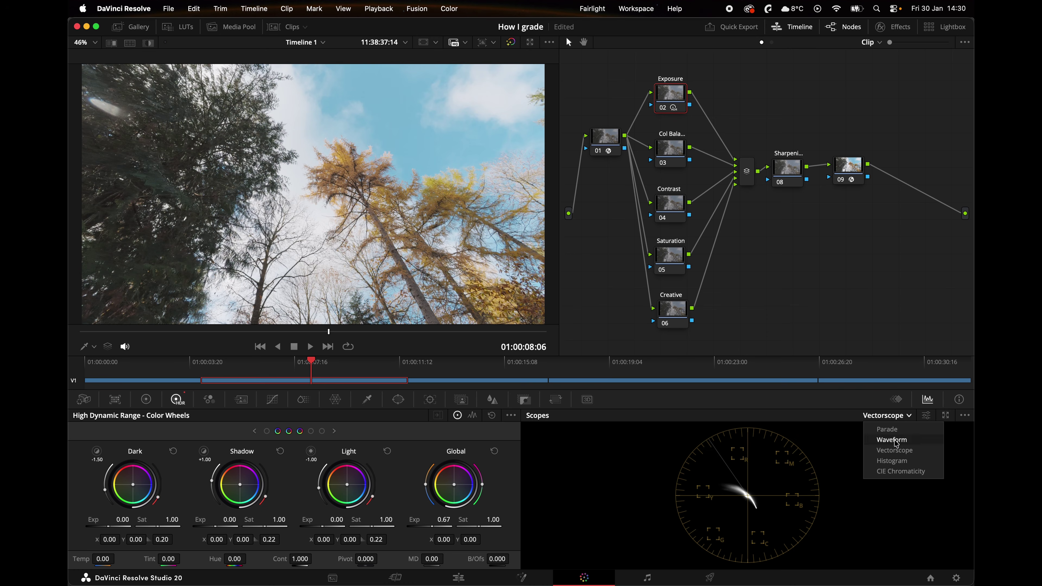
pyautogui.click(882, 440)
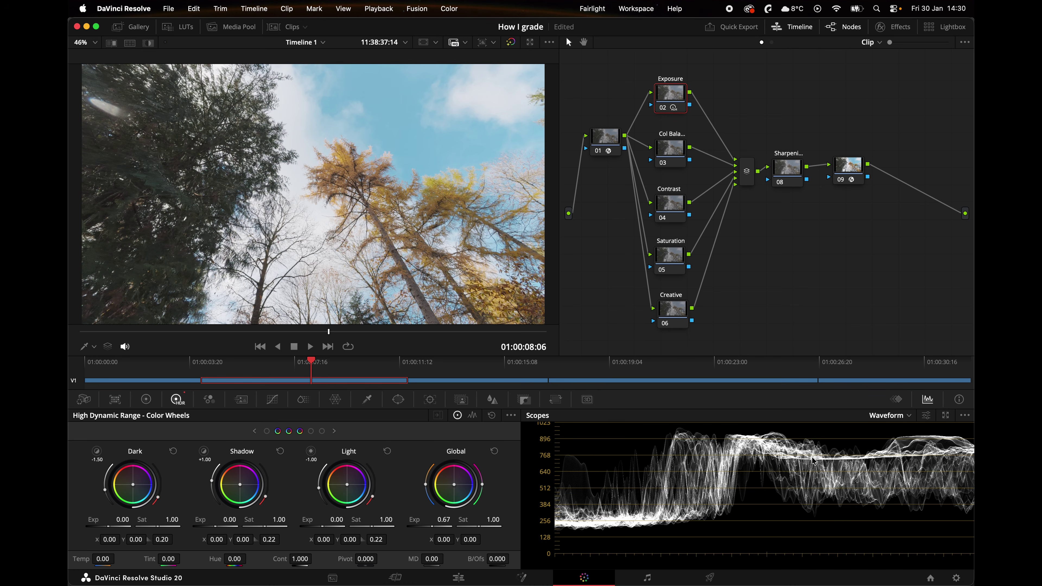
pyautogui.moveTo(431, 526); pyautogui.dragTo(286, 531)
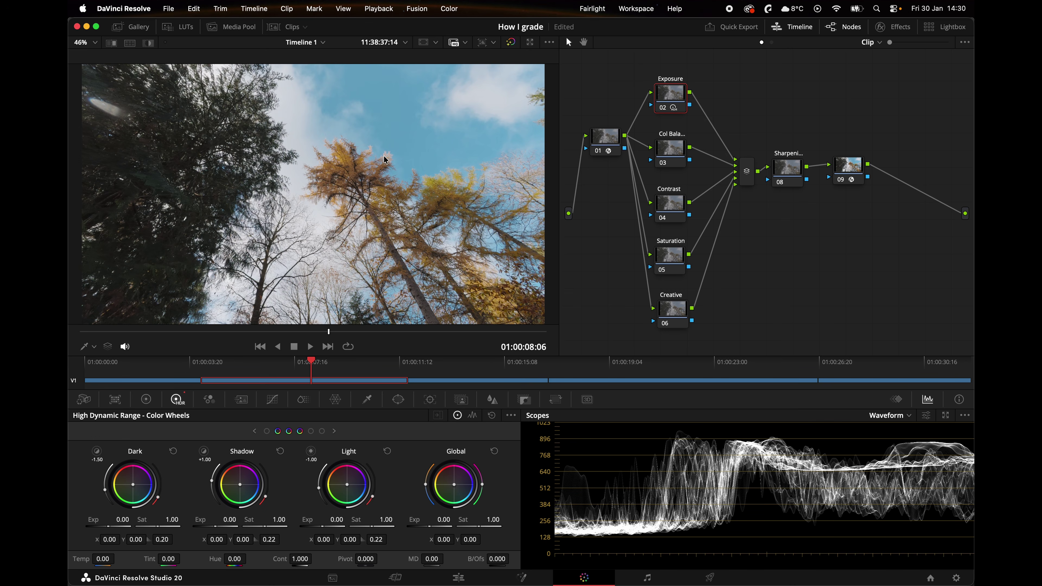
# Step: Set the viewer's on-screen control to Qualifier and check the image full screen
pyautogui.click(95, 352)
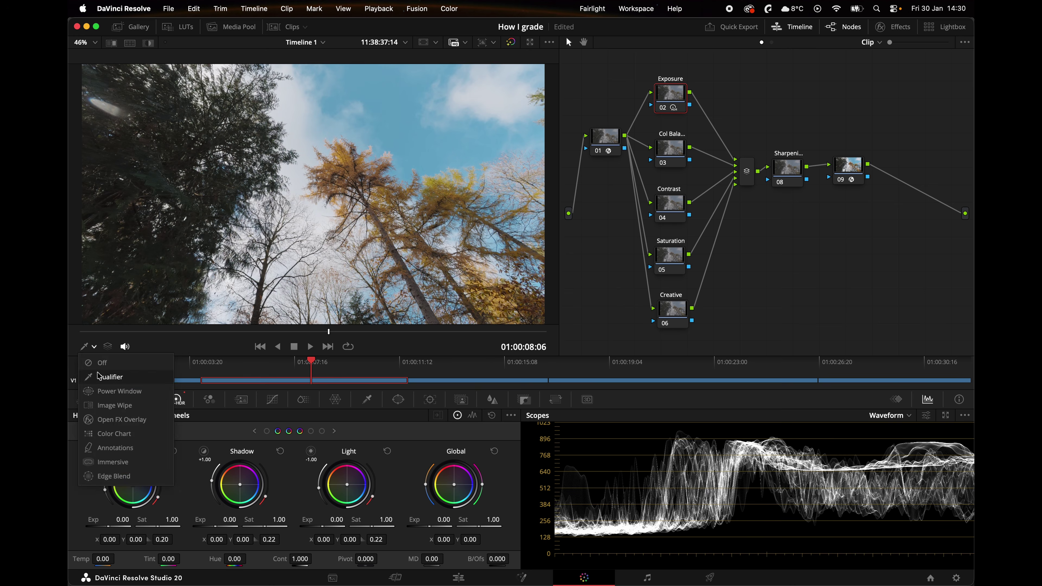
pyautogui.click(98, 376)
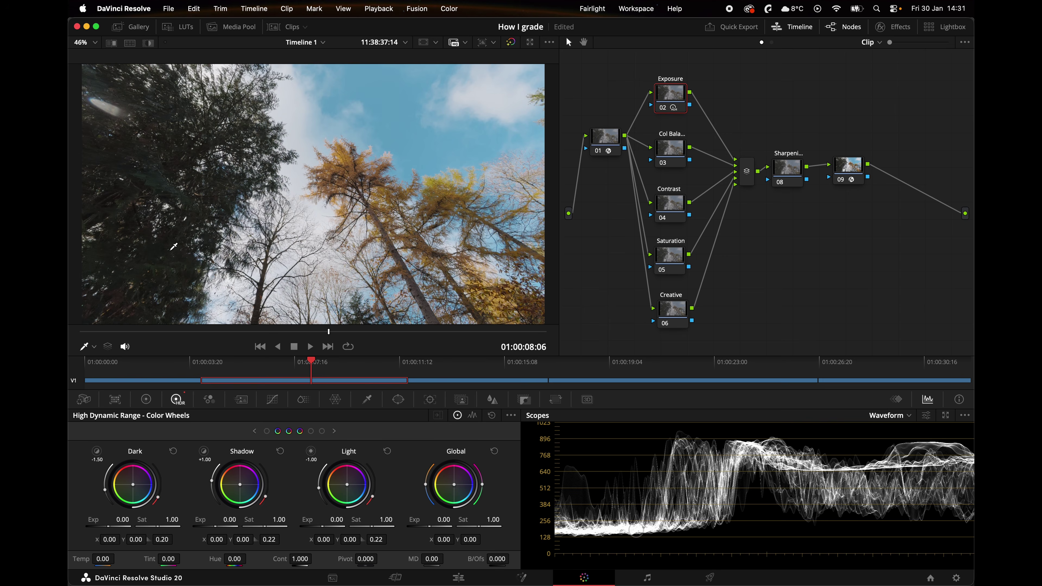
pyautogui.press('super+f')
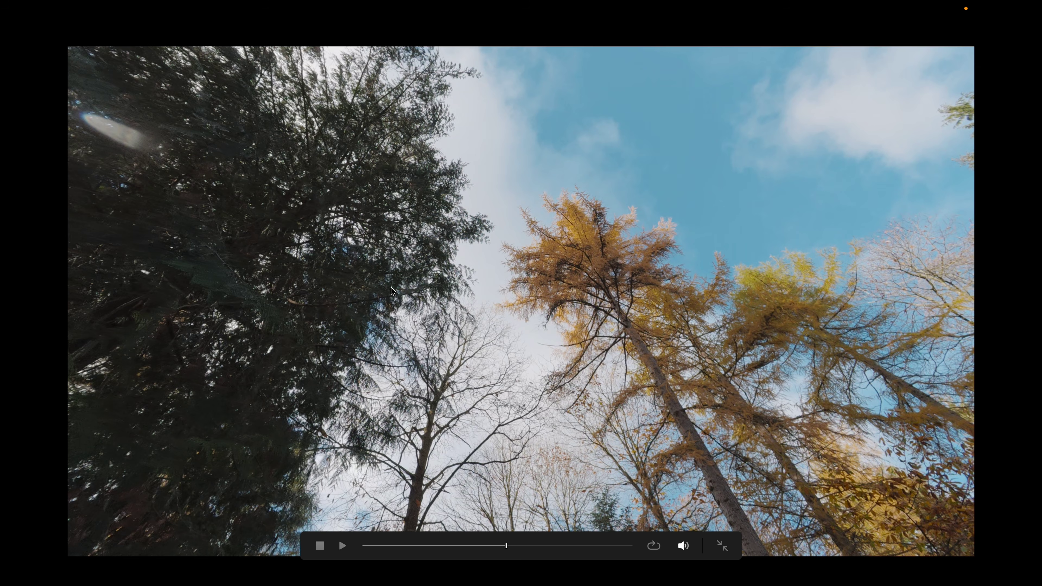
pyautogui.press('Escape')
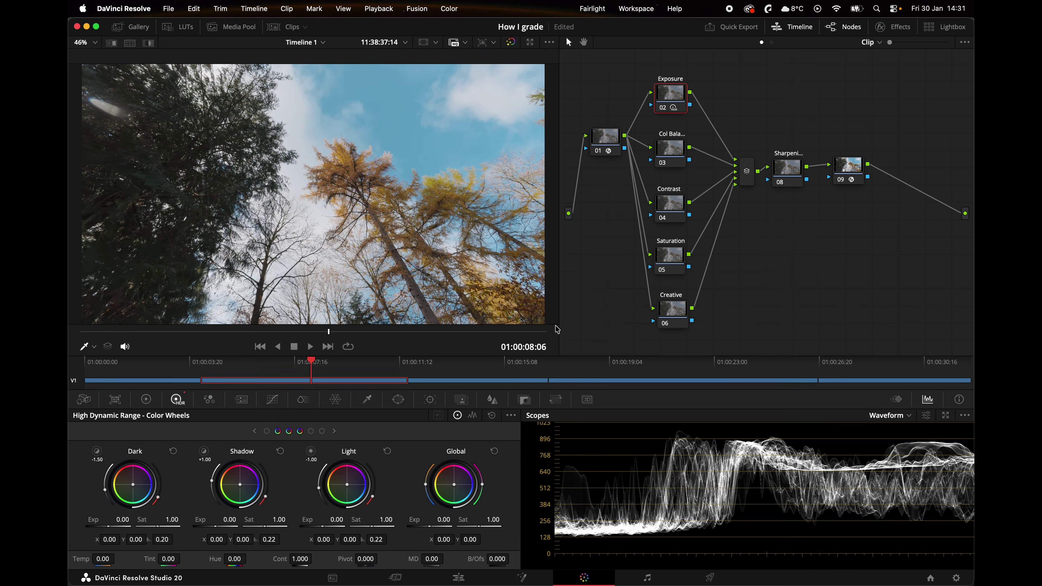
# Step: Switch the scope display to Vectorscope
pyautogui.click(909, 416)
pyautogui.click(907, 451)
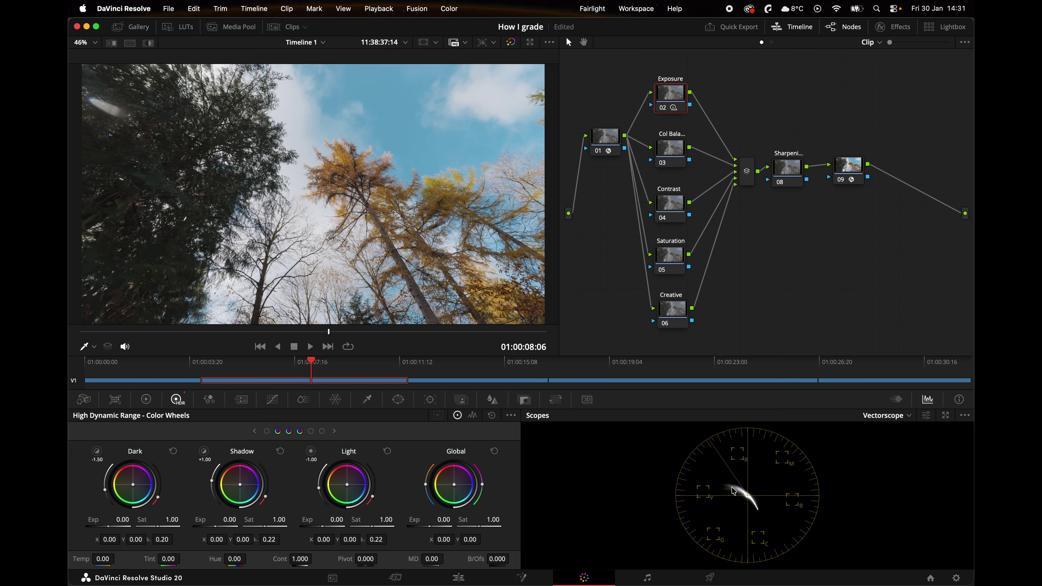
# Step: Raise the Saturation node's saturation to 70.00 in the primaries, testing 78.20 and 100.00 and checking the image full screen
pyautogui.click(670, 258)
pyautogui.click(146, 399)
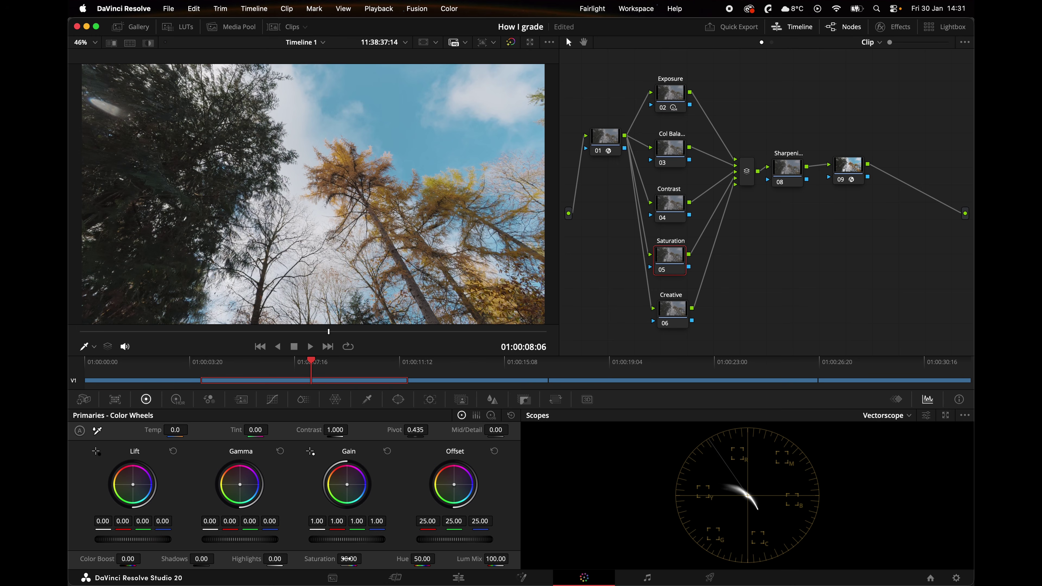
pyautogui.moveTo(348, 560); pyautogui.dragTo(359, 559)
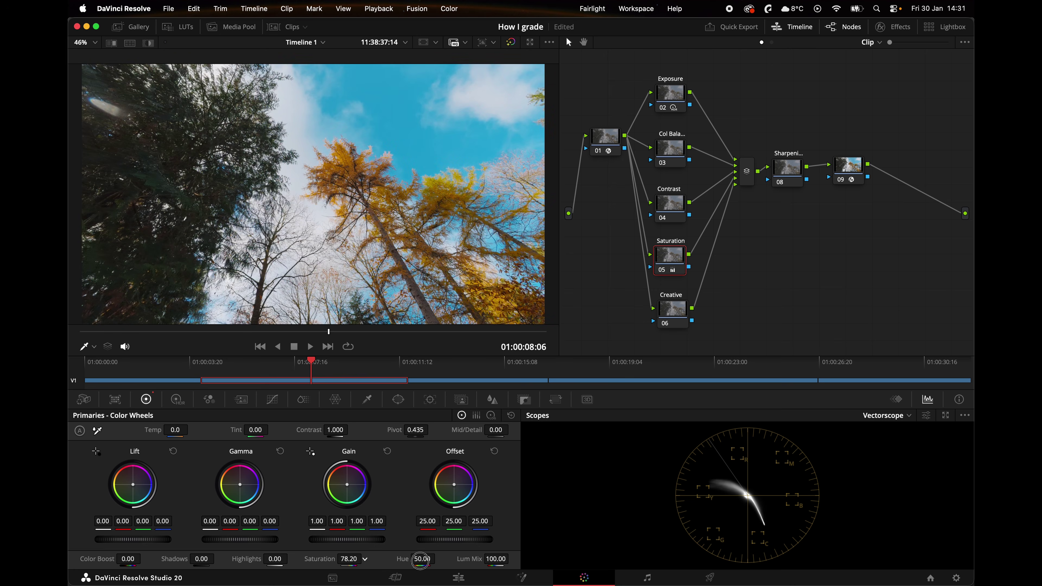
pyautogui.press('super+z')
pyautogui.press('super+z')
pyautogui.press('super+f')
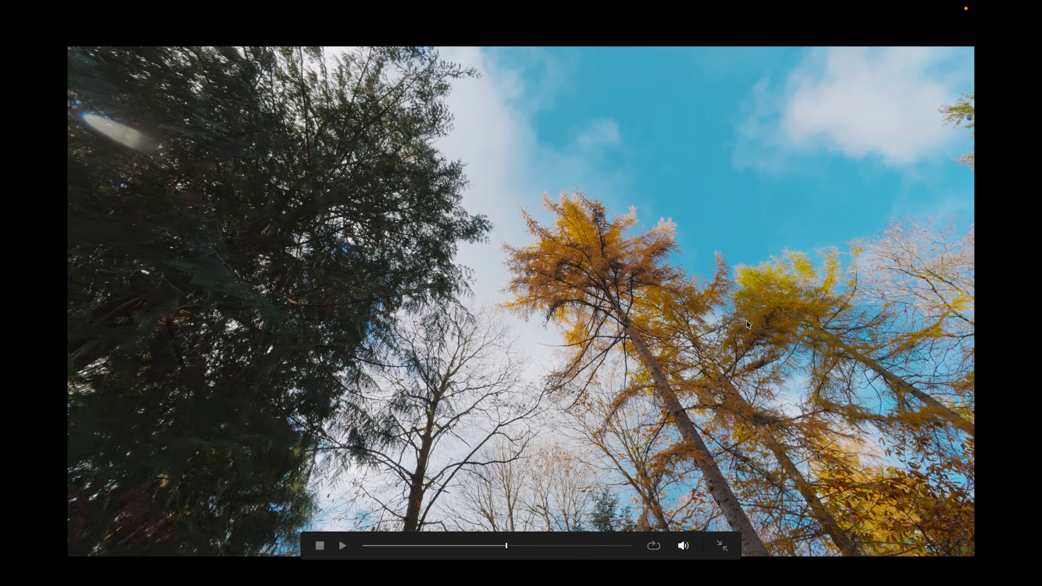
pyautogui.press('super+f')
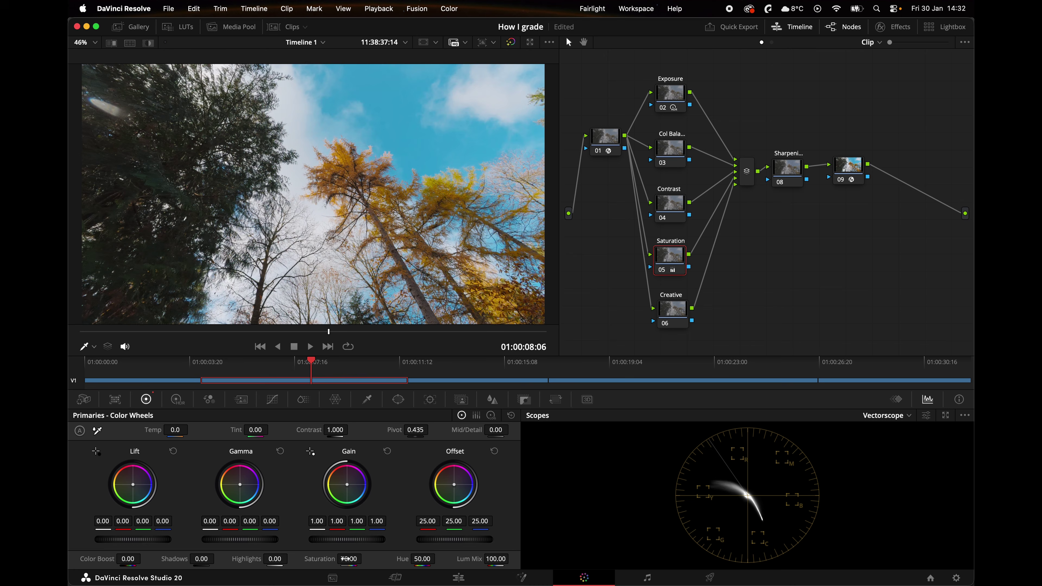
pyautogui.moveTo(346, 559); pyautogui.dragTo(431, 559)
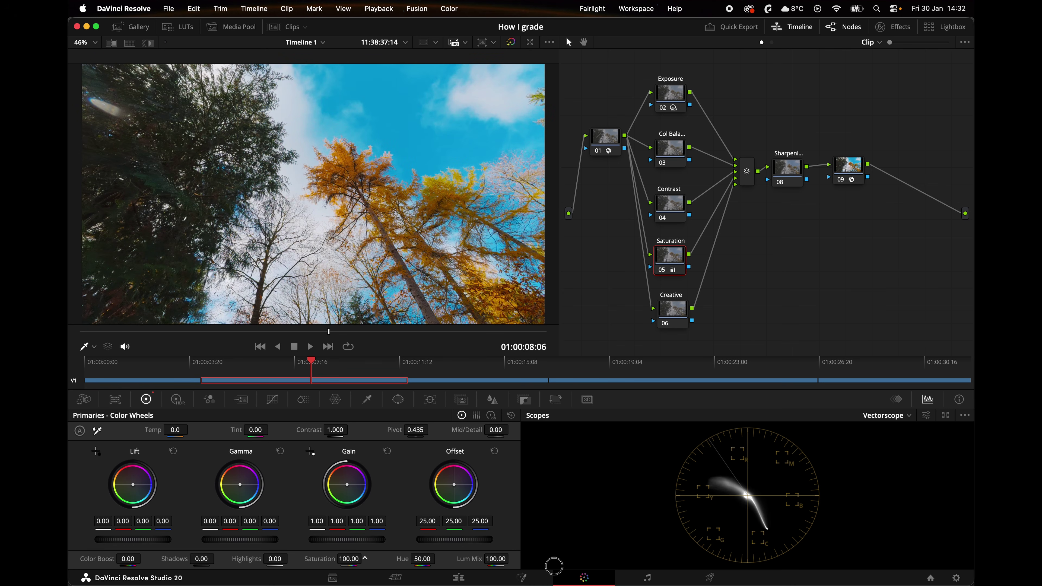
pyautogui.moveTo(554, 566); pyautogui.dragTo(484, 575)
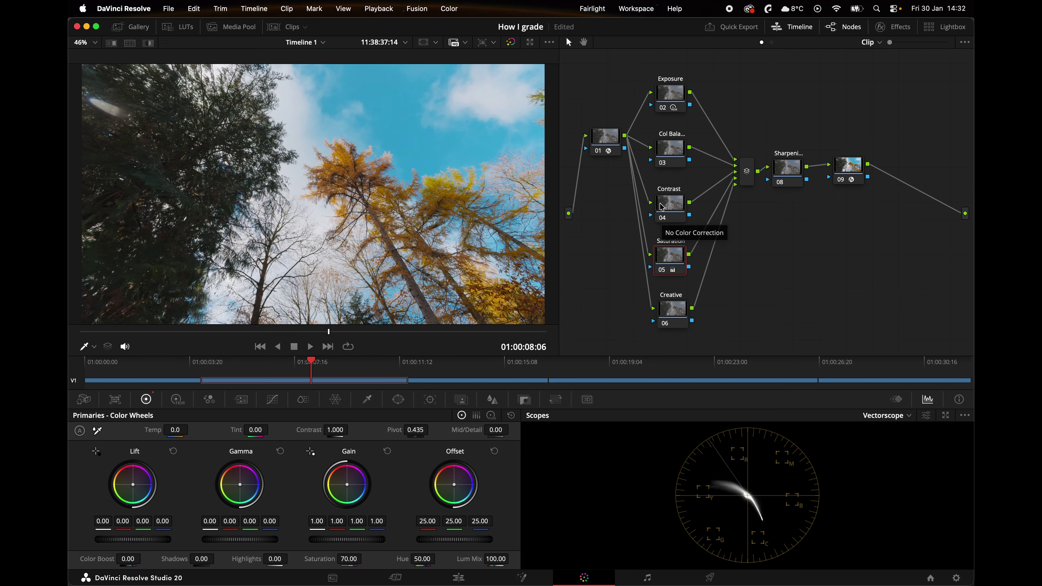
# Step: Select the Contrast node and switch the scope display to Waveform
pyautogui.click(661, 207)
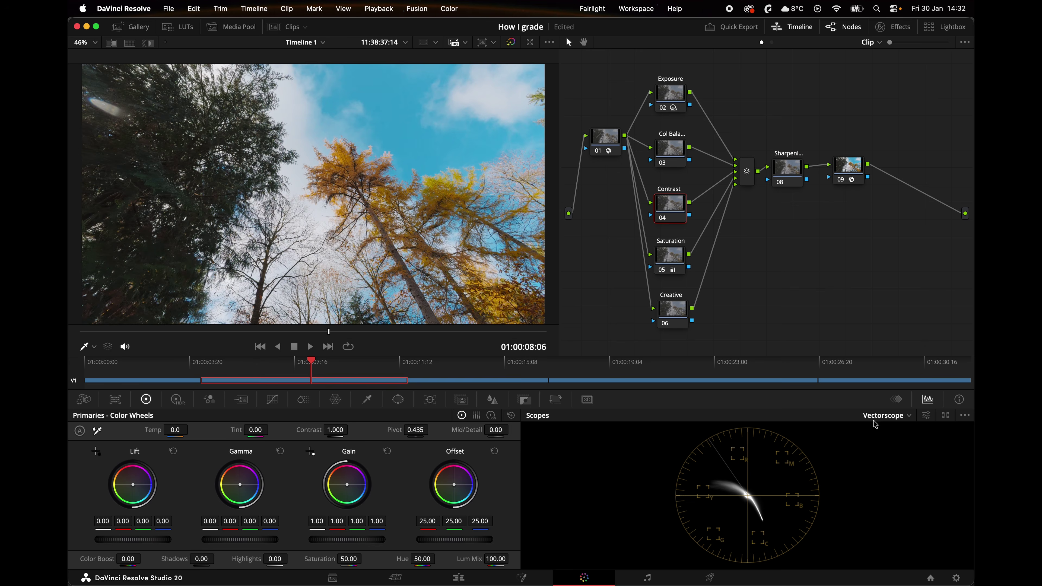
pyautogui.click(892, 416)
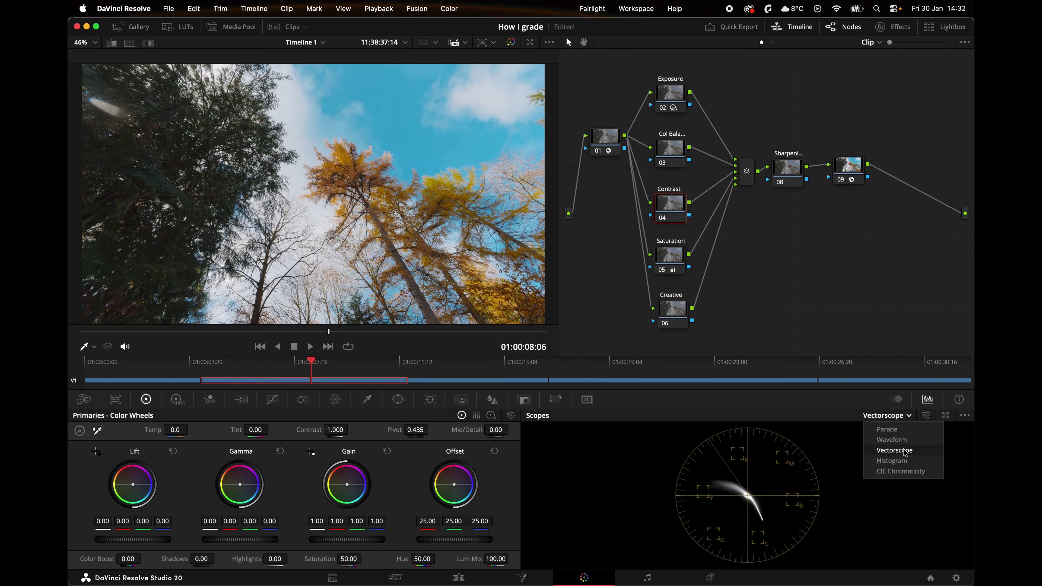
pyautogui.click(899, 441)
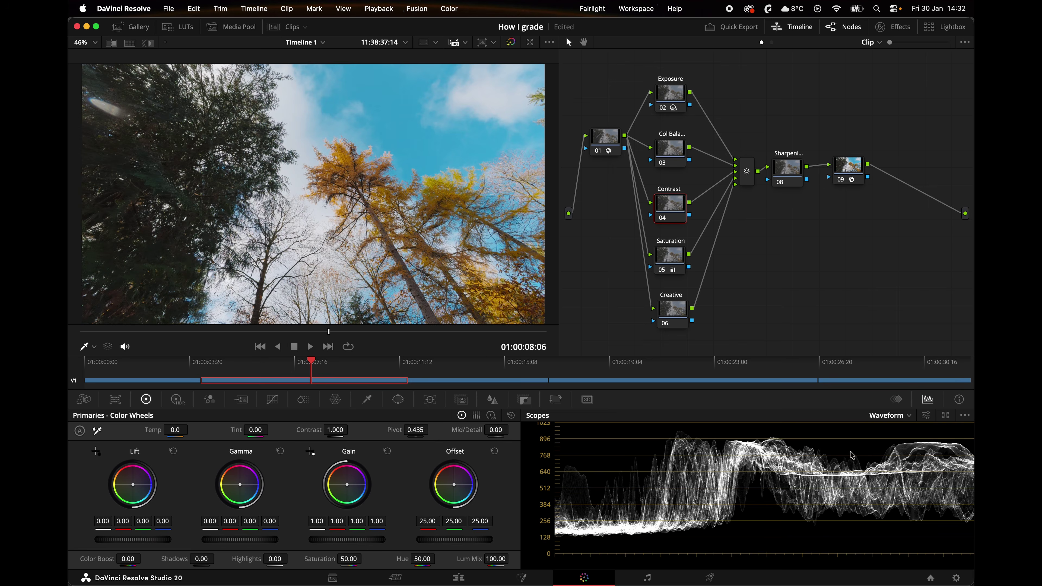
# Step: Try an S-curve on the Contrast node's custom curve with lifted highlights and lowered shadows, and reset the curve
pyautogui.click(272, 399)
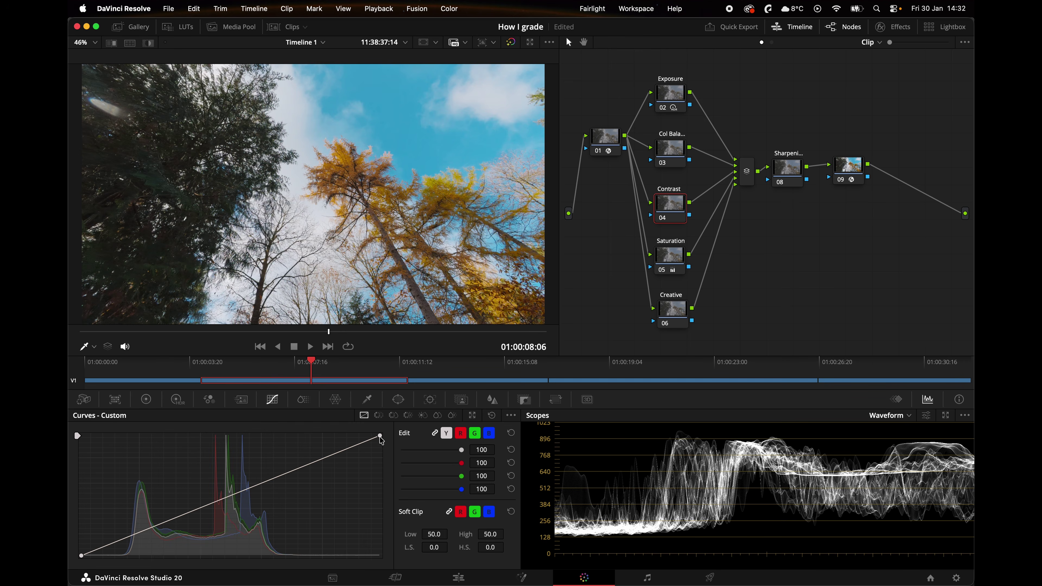
pyautogui.moveTo(380, 437)
pyautogui.mouseDown()
pyautogui.moveTo(382, 448)
pyautogui.moveTo(384, 437)
pyautogui.mouseUp()
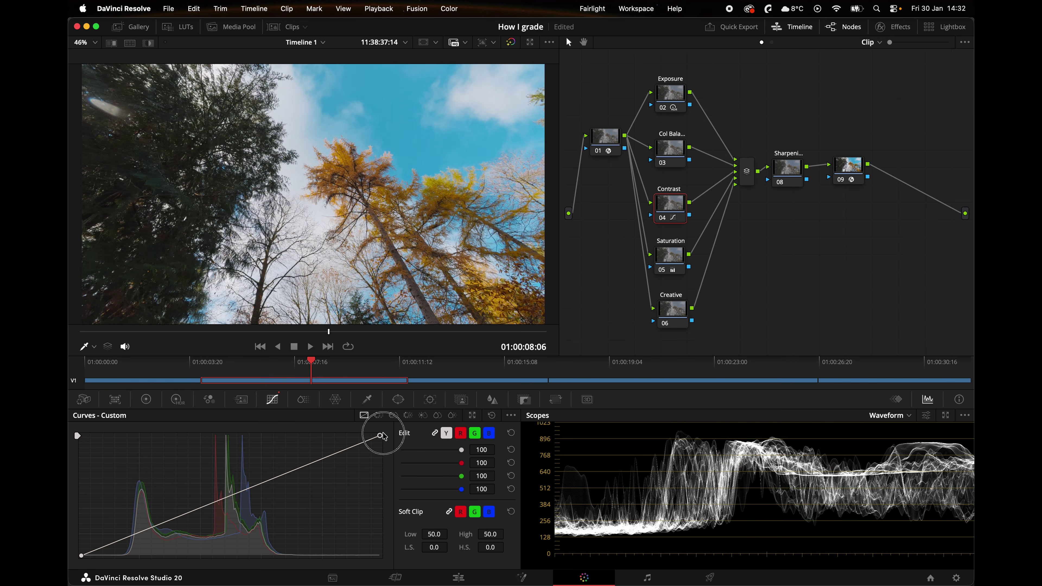
pyautogui.moveTo(324, 459); pyautogui.dragTo(290, 468)
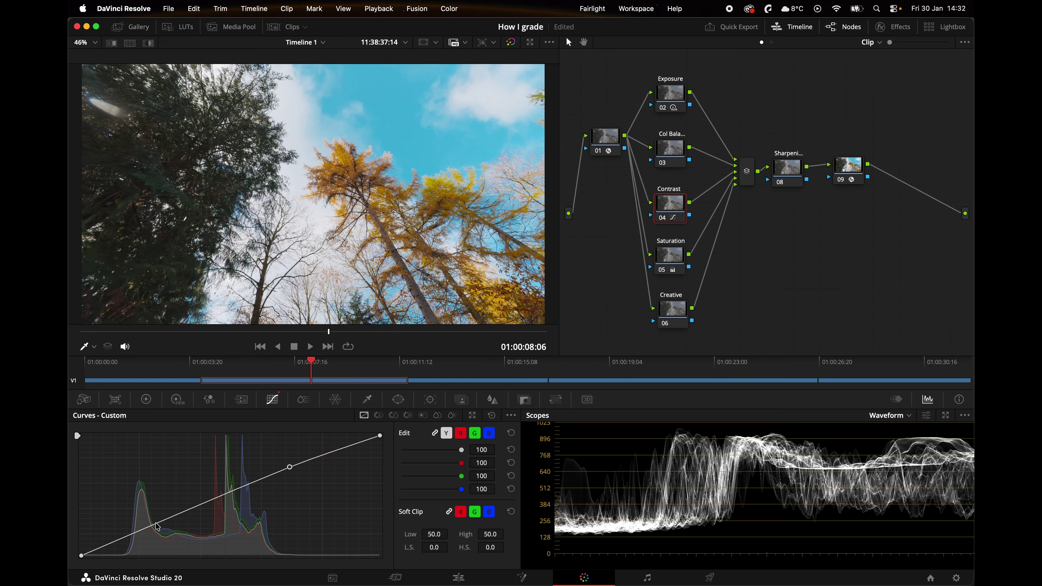
pyautogui.moveTo(158, 523); pyautogui.dragTo(161, 528)
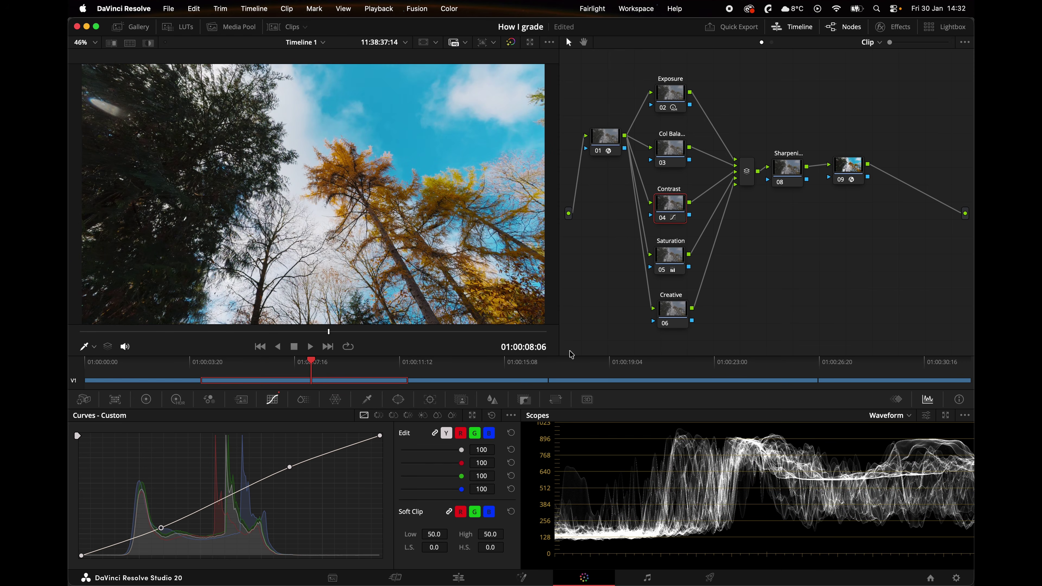
pyautogui.click(494, 417)
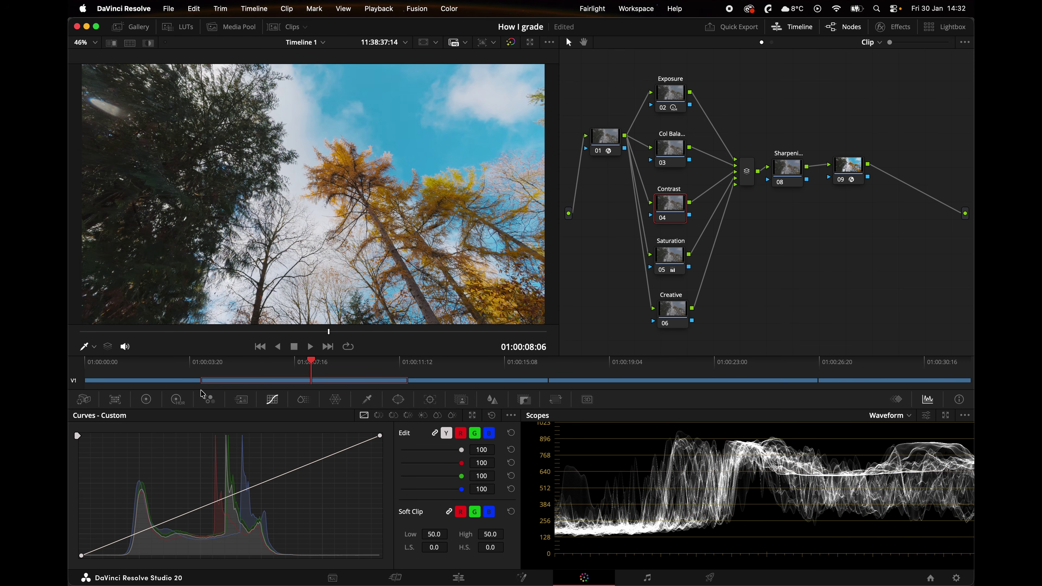
# Step: Set the Contrast node's pivot to 0.335 and its contrast to 1.150 in the primaries
pyautogui.click(148, 401)
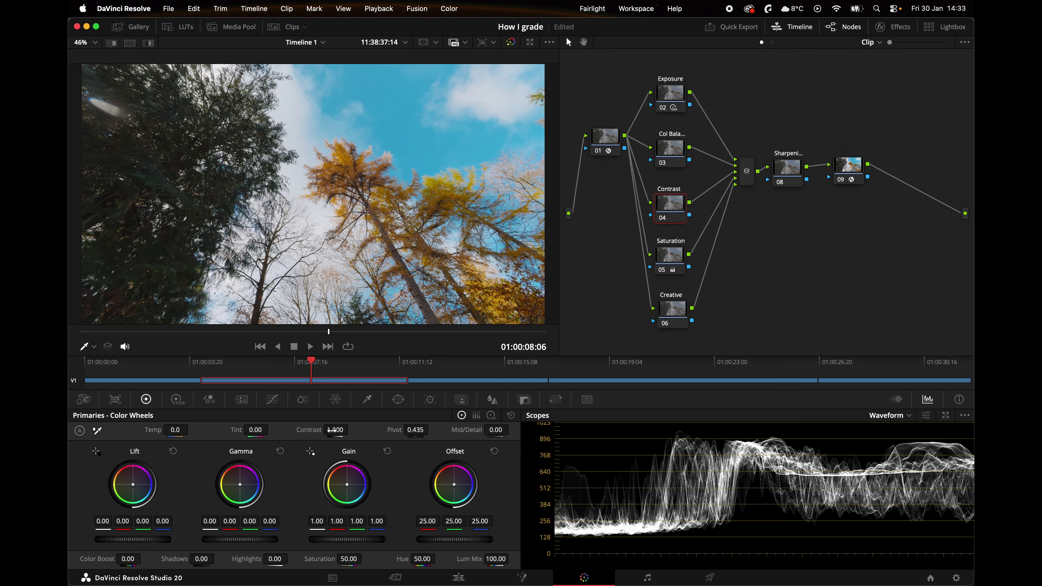
pyautogui.click(415, 430)
pyautogui.click(417, 432)
pyautogui.moveTo(335, 430)
pyautogui.mouseDown()
pyautogui.moveTo(489, 438)
pyautogui.moveTo(334, 436)
pyautogui.mouseUp()
pyautogui.press('BackSpace')
pyautogui.write('3')
pyautogui.moveTo(335, 430); pyautogui.dragTo(368, 427)
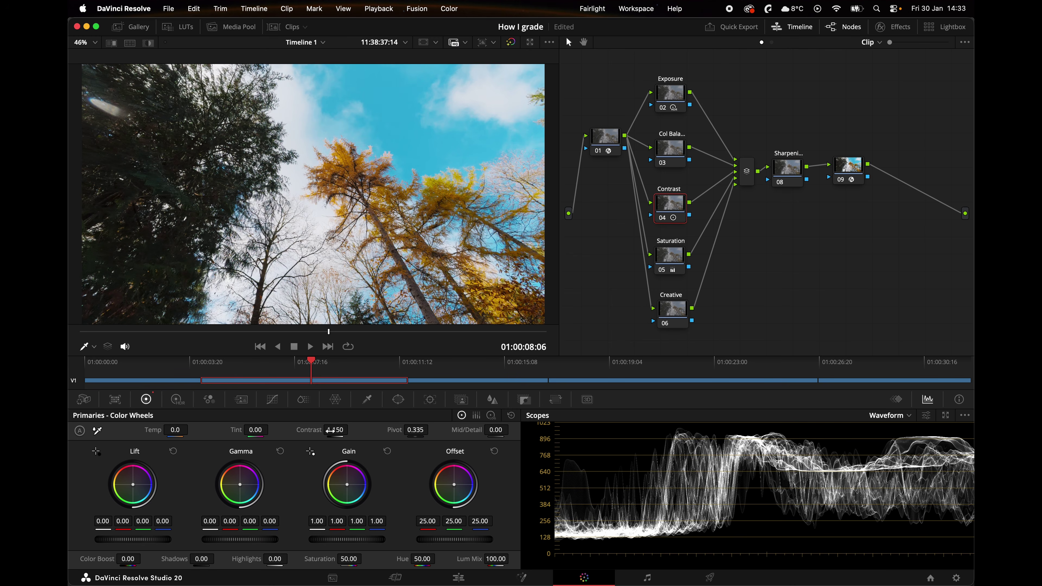
# Step: Nudge the Contrast node's contrast up to 1.160 and check the image full screen
pyautogui.click(272, 401)
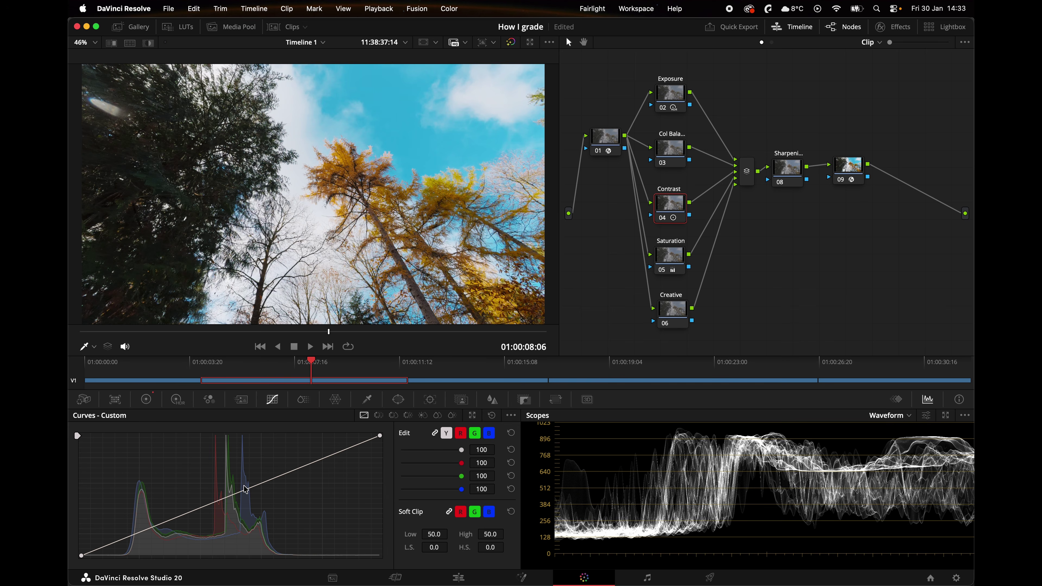
pyautogui.click(147, 402)
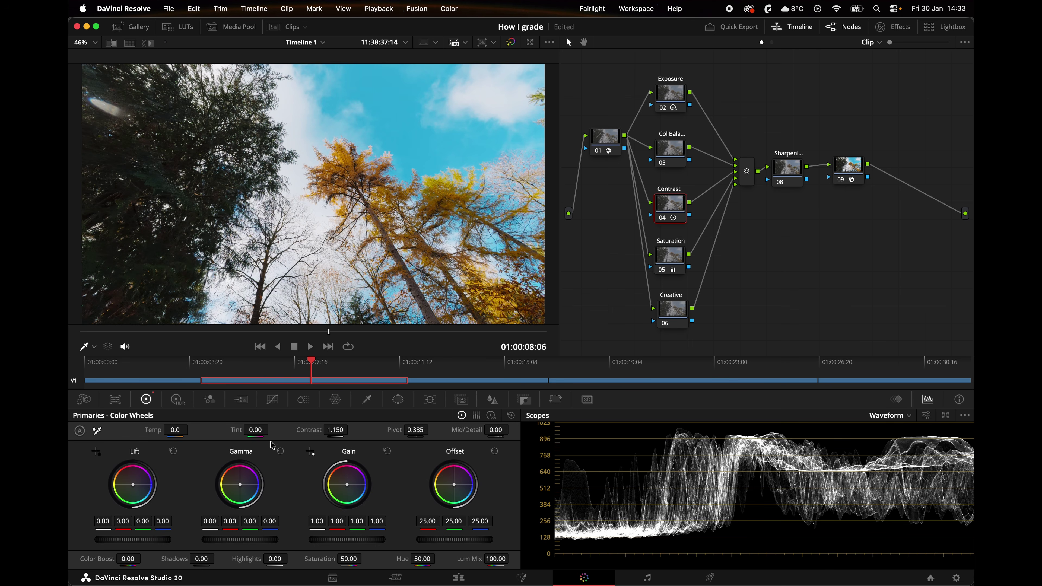
pyautogui.moveTo(330, 430); pyautogui.dragTo(338, 430)
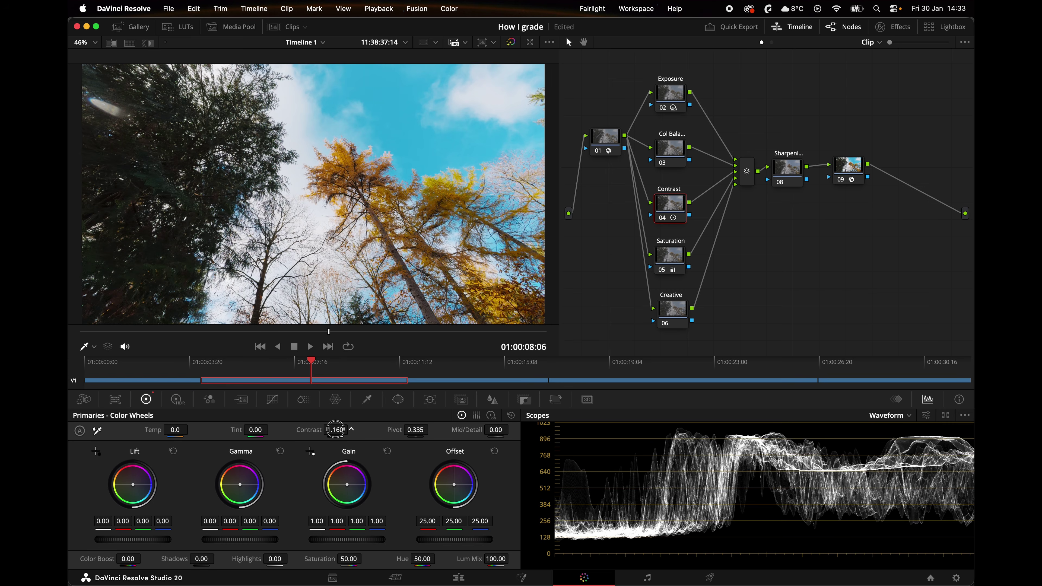
pyautogui.press('super+f')
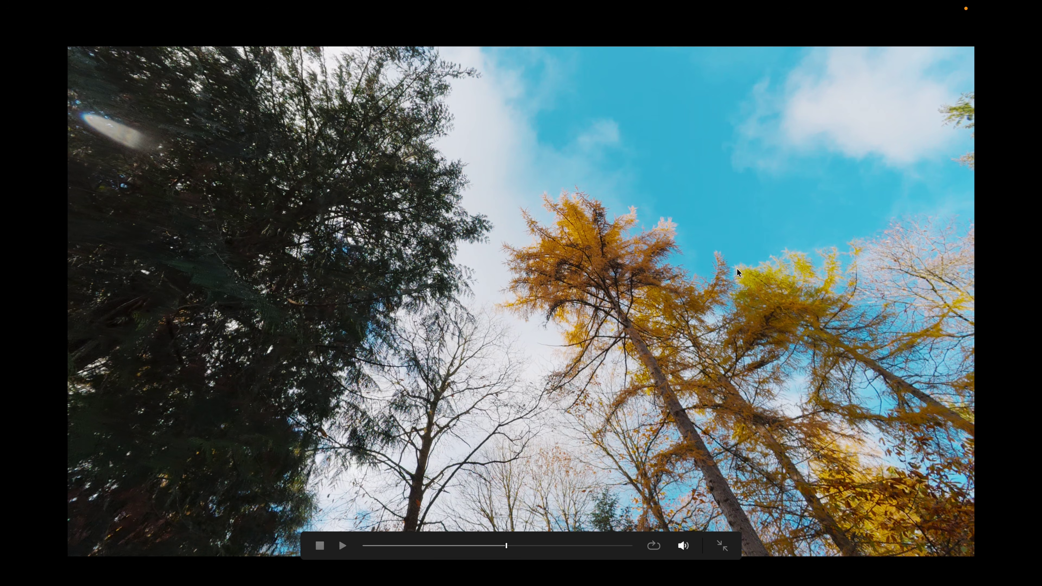
pyautogui.press('Escape')
# Step: Select the Creative node and switch the scope display to Vectorscope
pyautogui.click(677, 263)
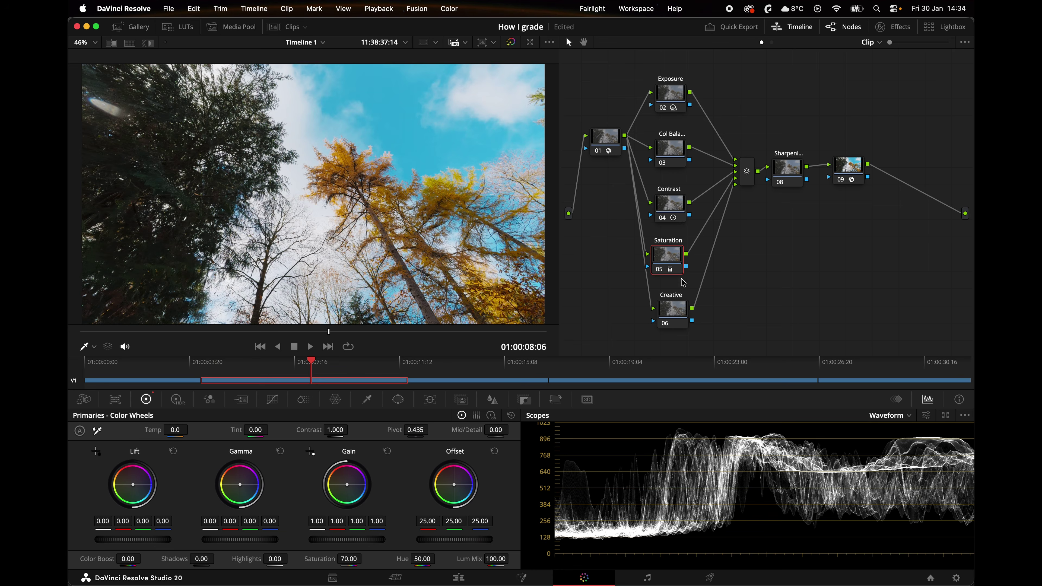
pyautogui.click(682, 307)
pyautogui.click(890, 416)
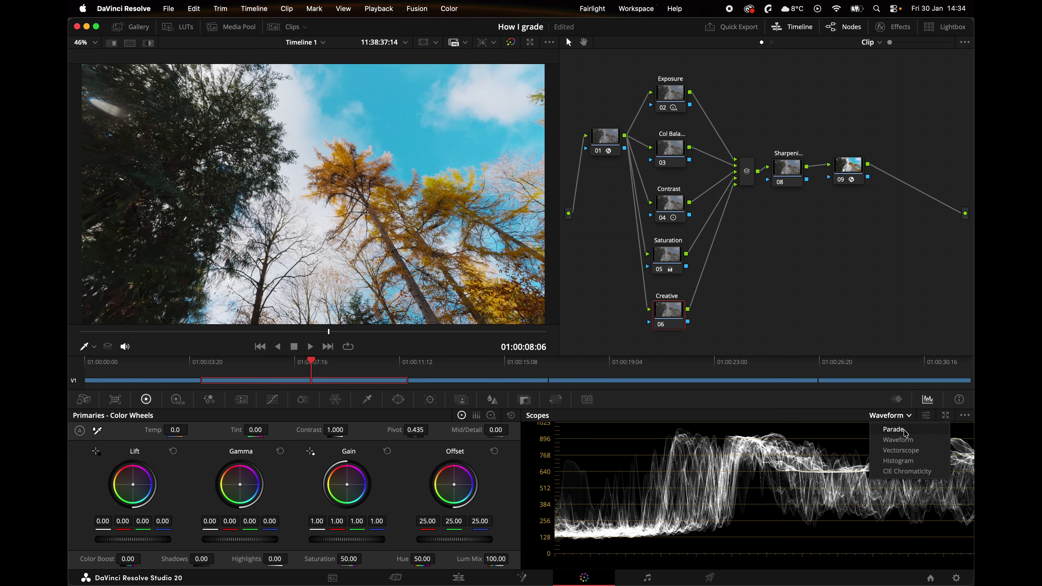
pyautogui.click(905, 450)
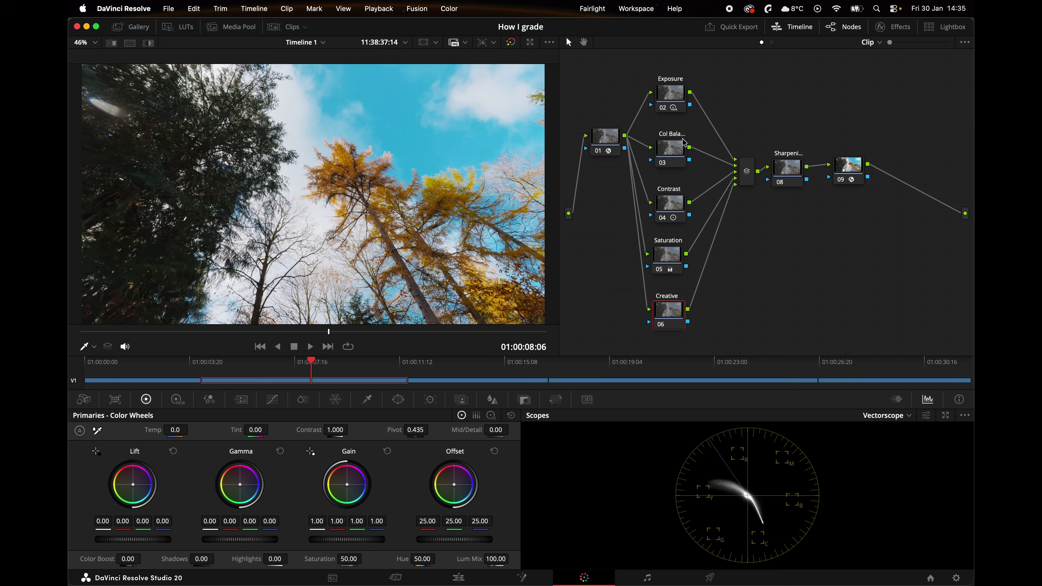
# Step: Warm the color balance node's offset to about 25.77 red, 24.18 green and 20.99 blue, and check the image full screen
pyautogui.press('super+z')
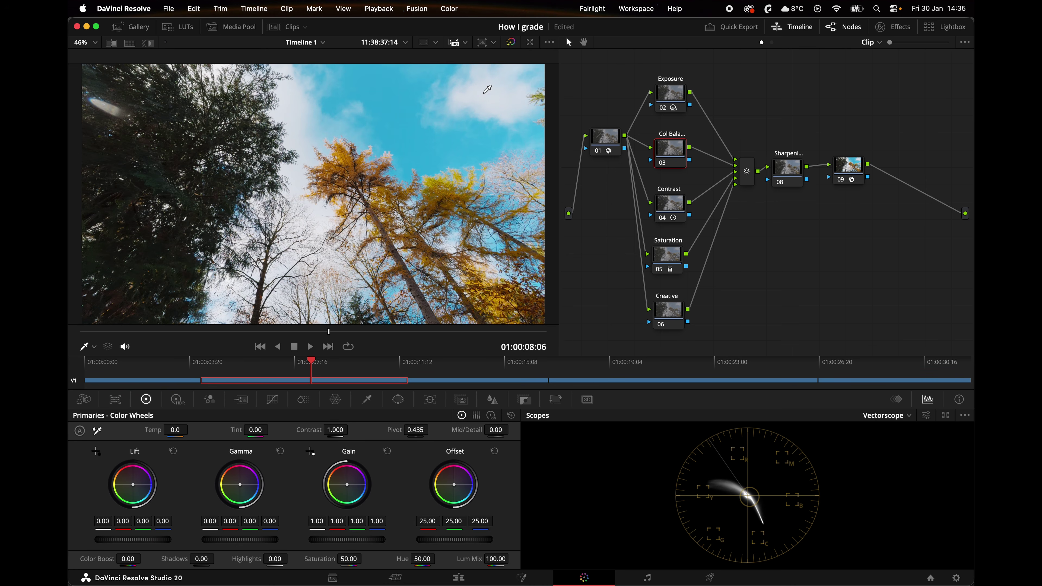
pyautogui.click(454, 489)
pyautogui.moveTo(454, 485); pyautogui.dragTo(446, 482)
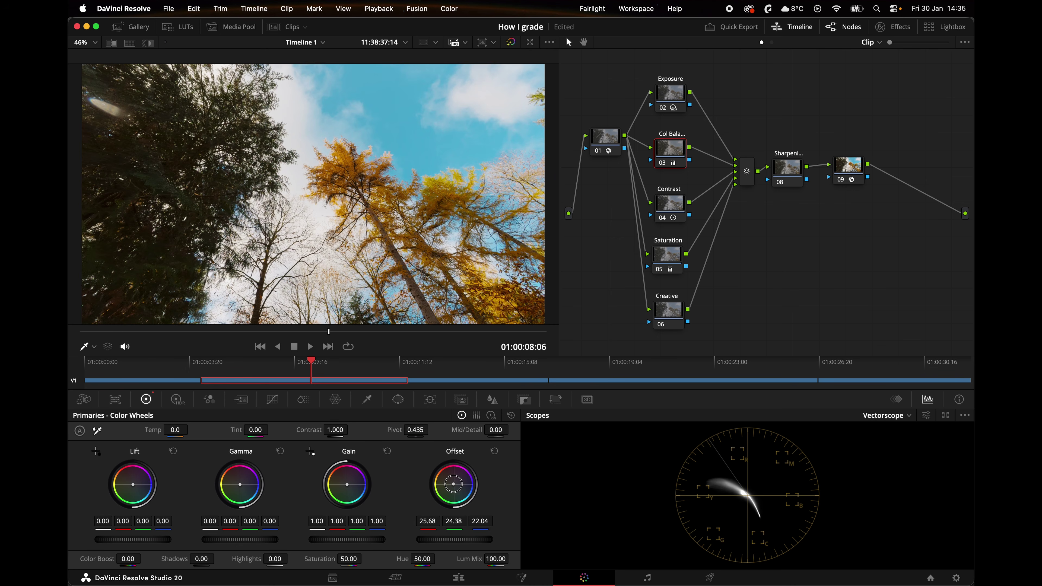
pyautogui.moveTo(451, 484); pyautogui.dragTo(451, 484)
pyautogui.moveTo(452, 484); pyautogui.dragTo(454, 488)
pyautogui.press('super+f')
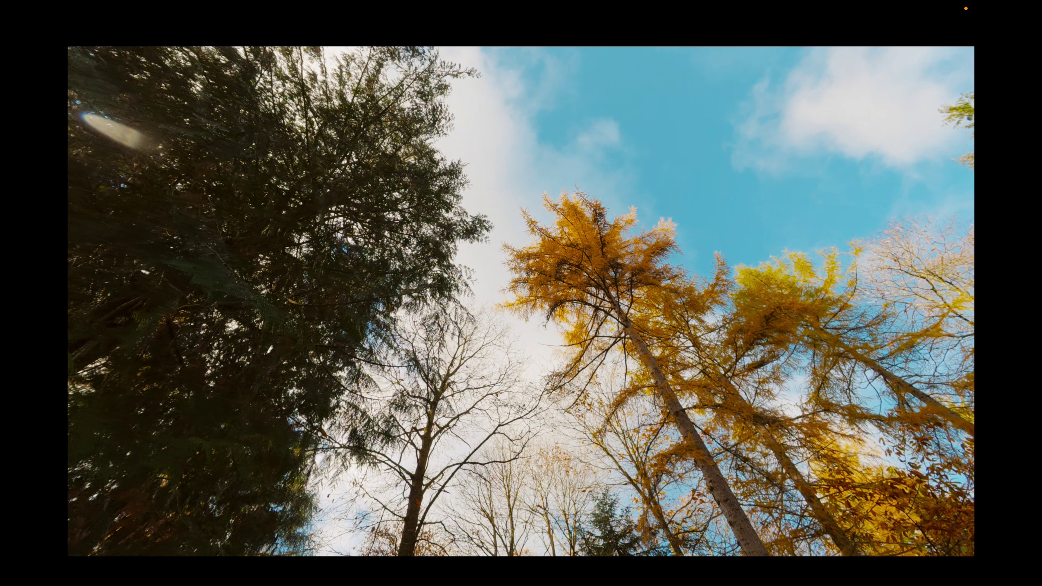
pyautogui.moveTo(475, 458)
pyautogui.press('Escape')
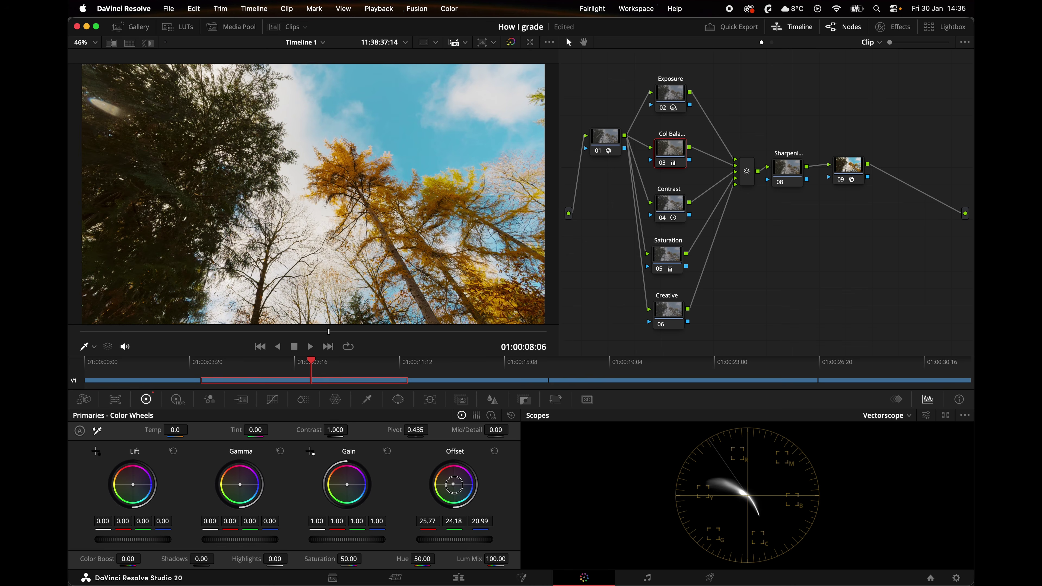
# Step: Refine the color balance node's offset to about 24.98 red, 23.10 green and 21.66 blue
pyautogui.moveTo(453, 485); pyautogui.dragTo(458, 485)
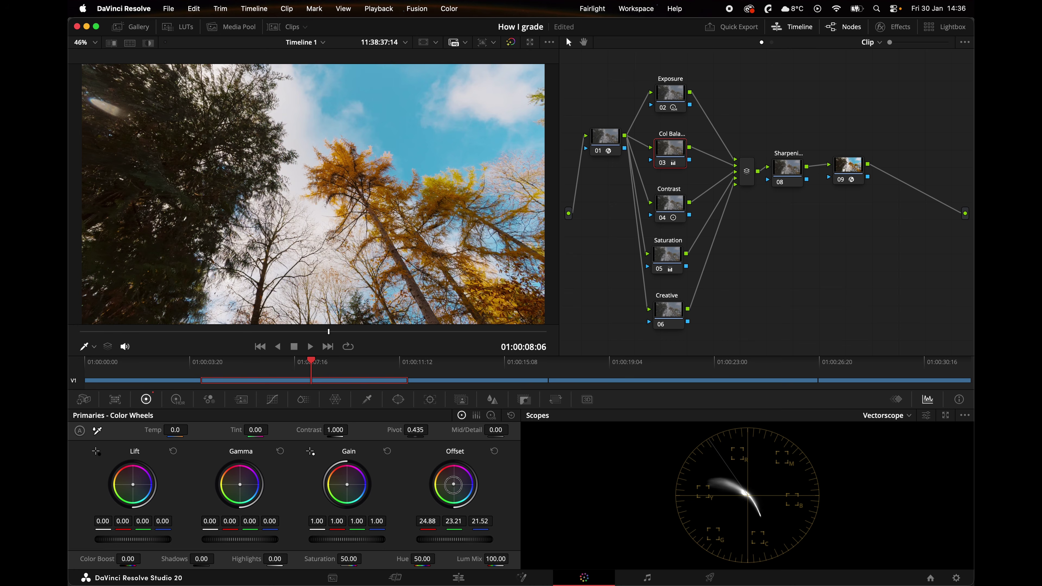
pyautogui.moveTo(454, 485); pyautogui.dragTo(454, 484)
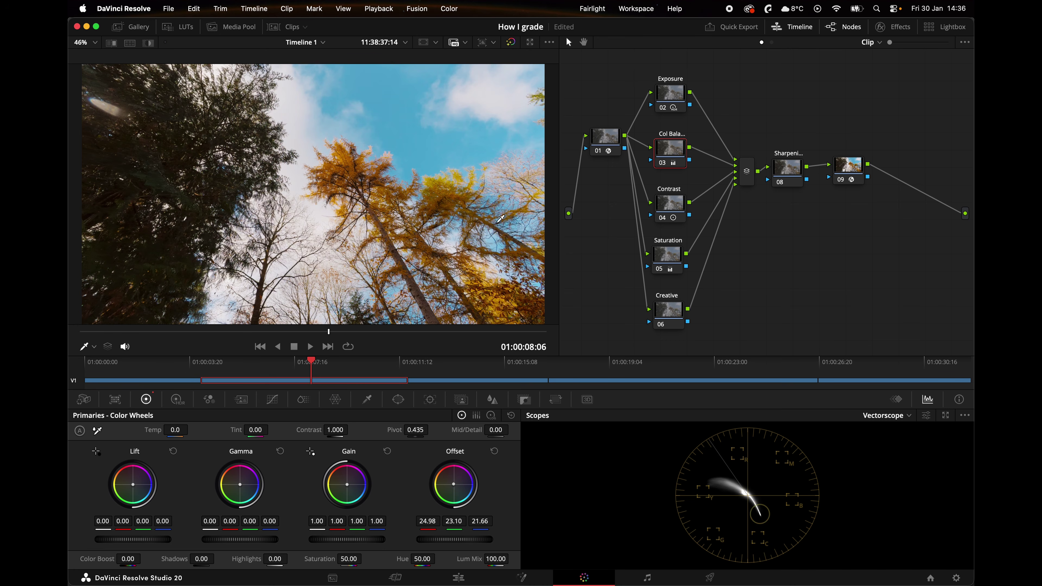
pyautogui.moveTo(455, 488); pyautogui.dragTo(452, 485)
# Step: Sharpen the image on the Sharpening node with a linked radius of 0.47 and check it full screen
pyautogui.click(784, 172)
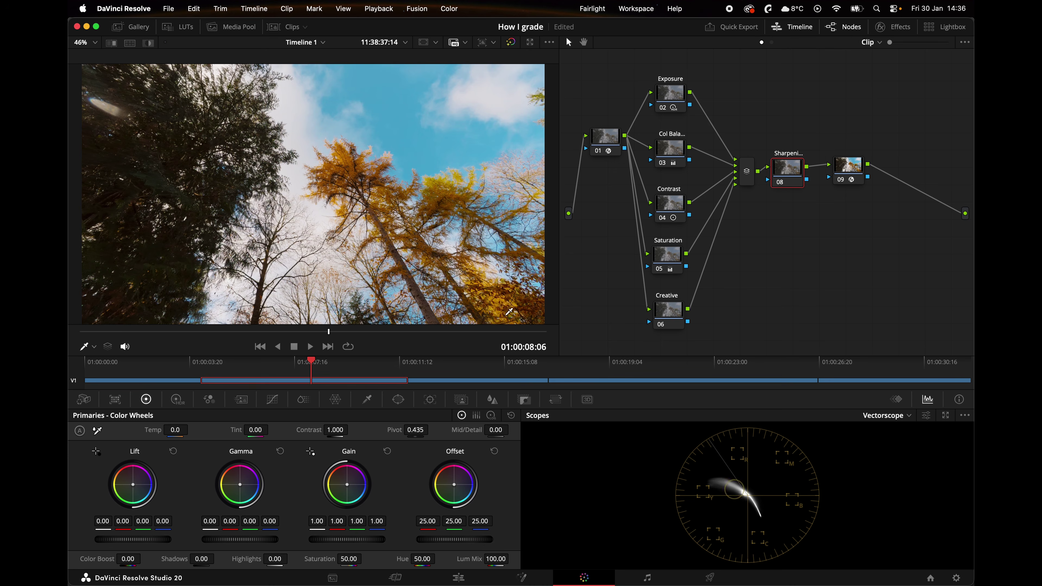
pyautogui.click(490, 401)
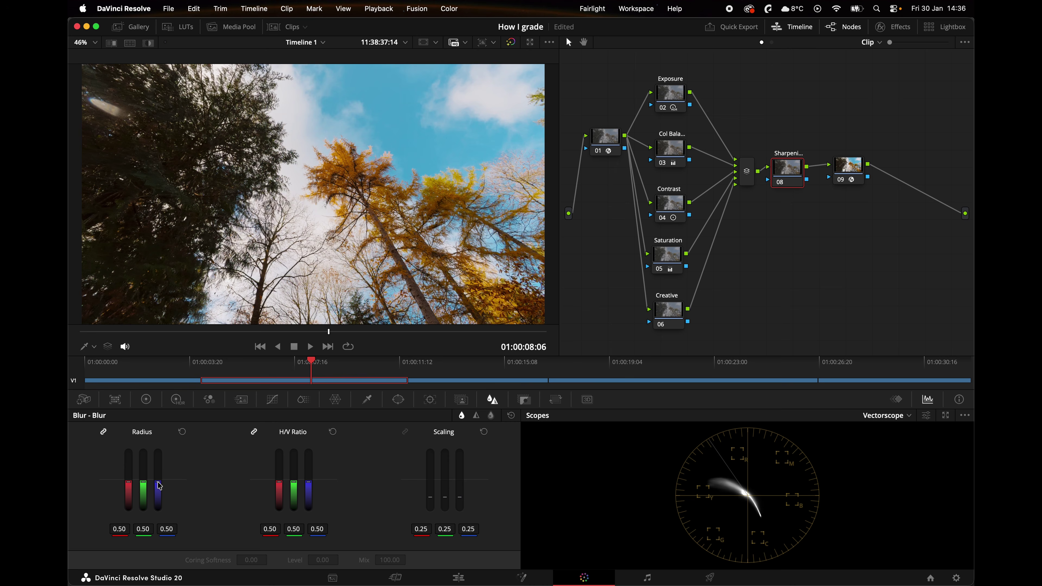
pyautogui.click(476, 415)
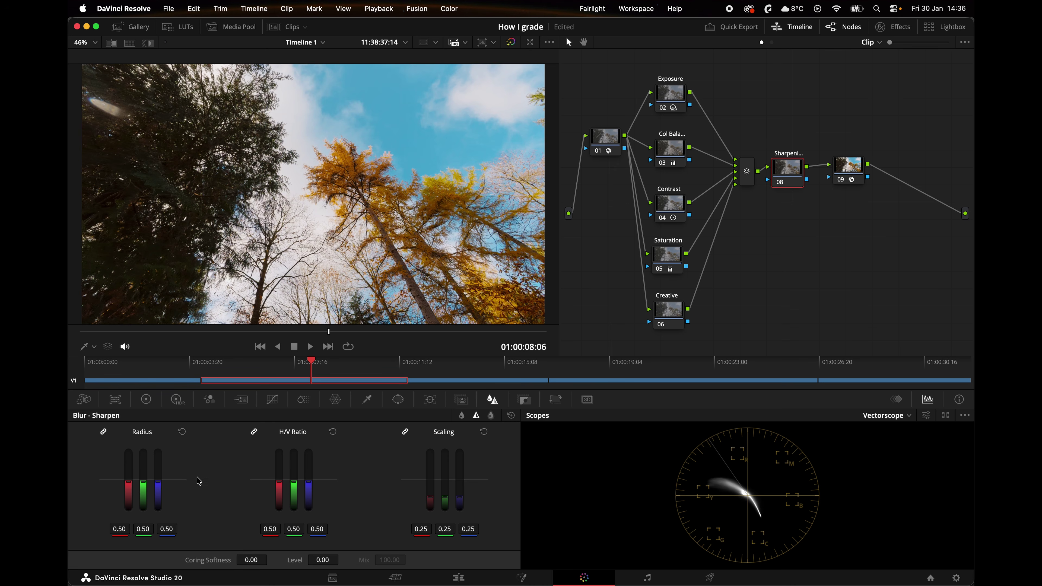
pyautogui.moveTo(160, 486); pyautogui.dragTo(159, 488)
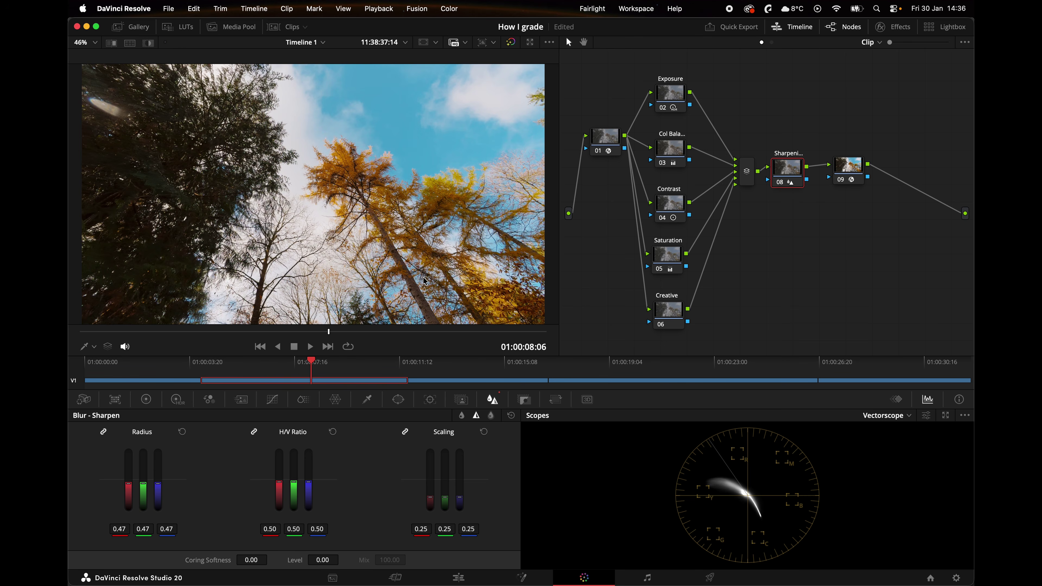
pyautogui.press('super+f')
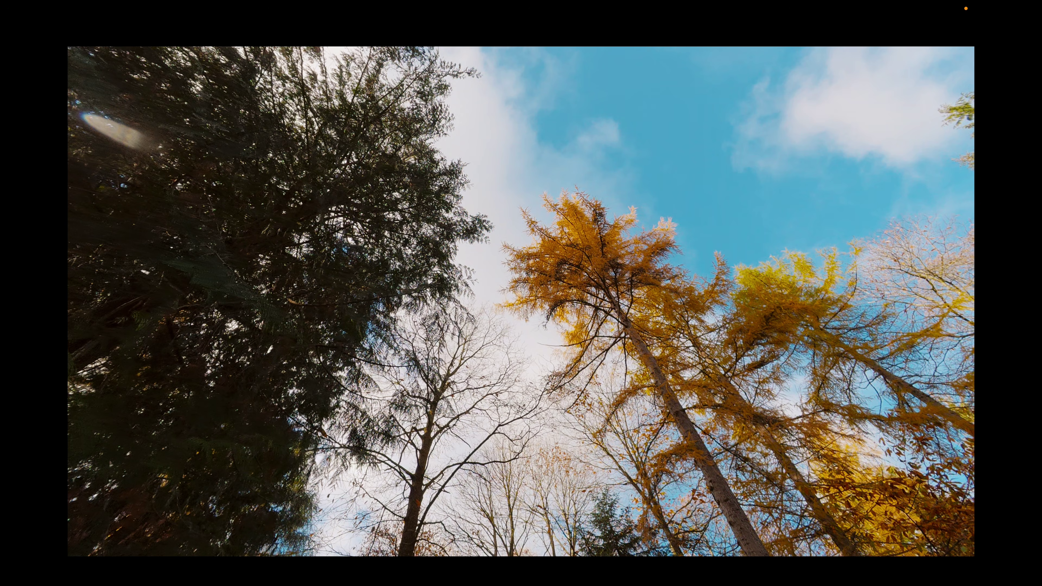
pyautogui.press('super+f')
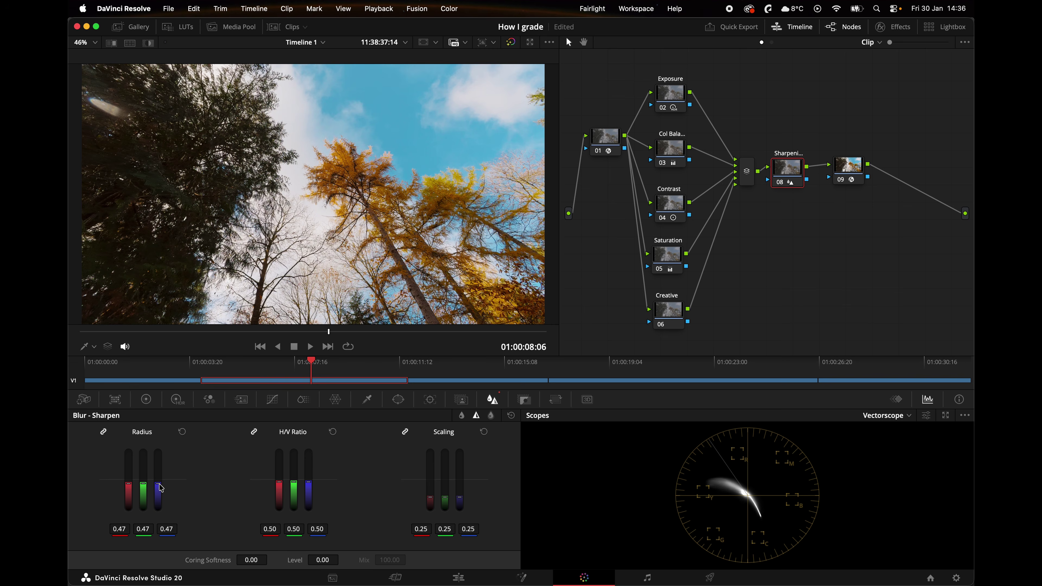
# Step: Fine-tune the Sharpening node's linked radius and check the image full screen
pyautogui.moveTo(159, 485); pyautogui.dragTo(159, 484)
pyautogui.press('super+f')
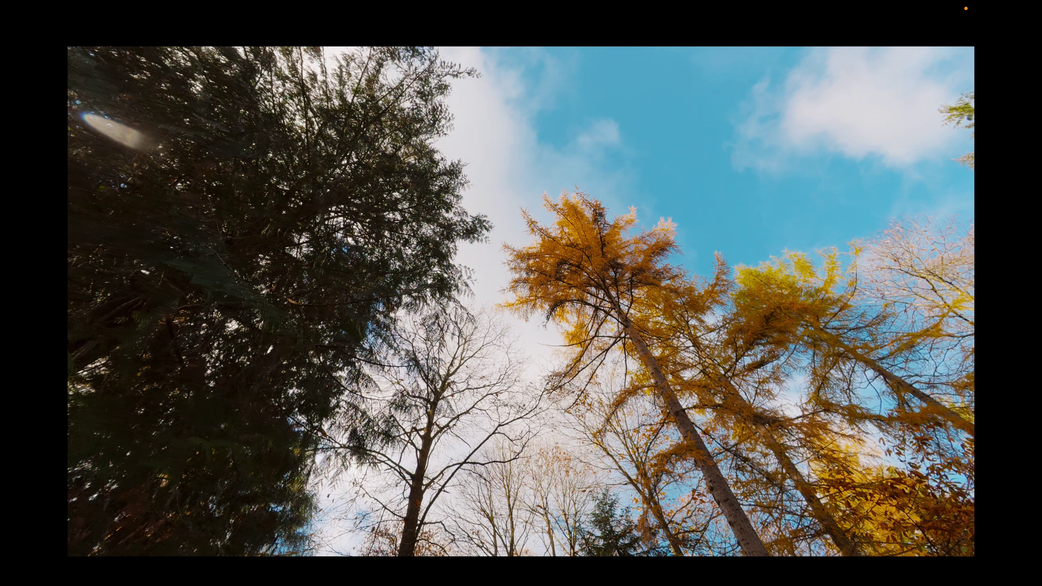
pyautogui.press('Escape')
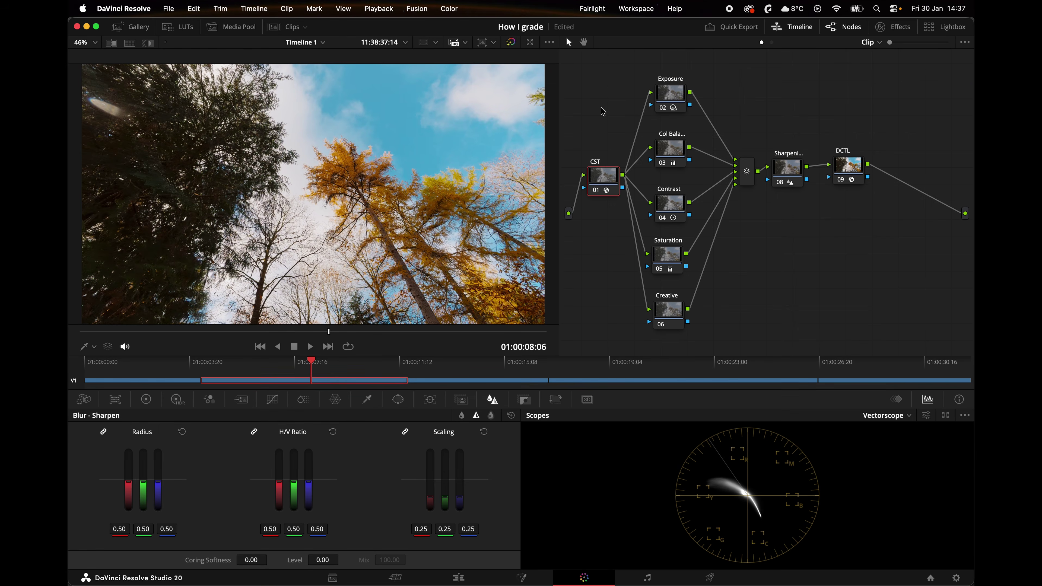
# Step: Scrub through the graded tree clip and apply its grade to the lake clip that follows it
pyautogui.click(235, 362)
pyautogui.moveTo(250, 364); pyautogui.dragTo(380, 365)
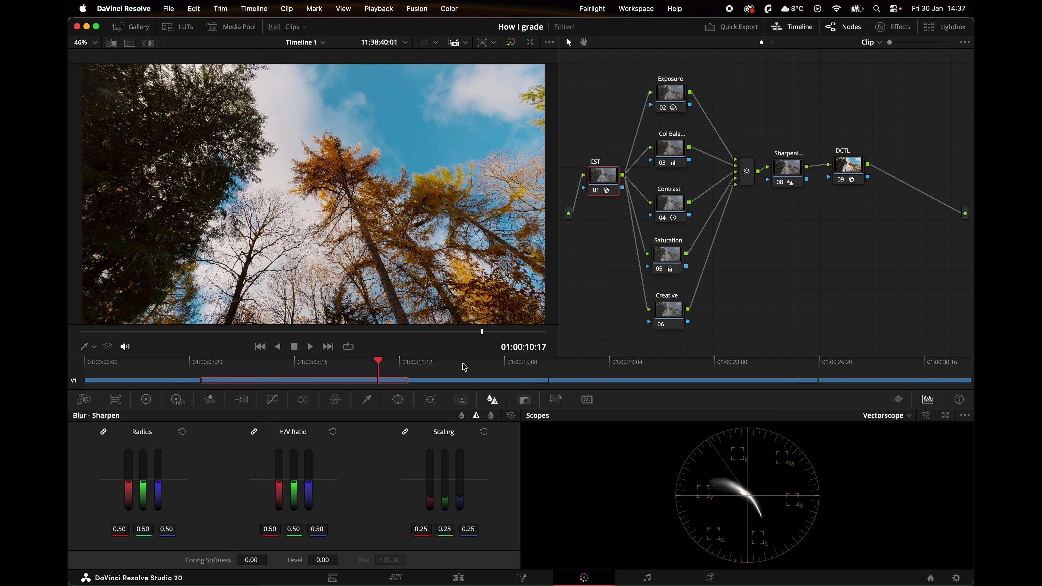
pyautogui.click(475, 363)
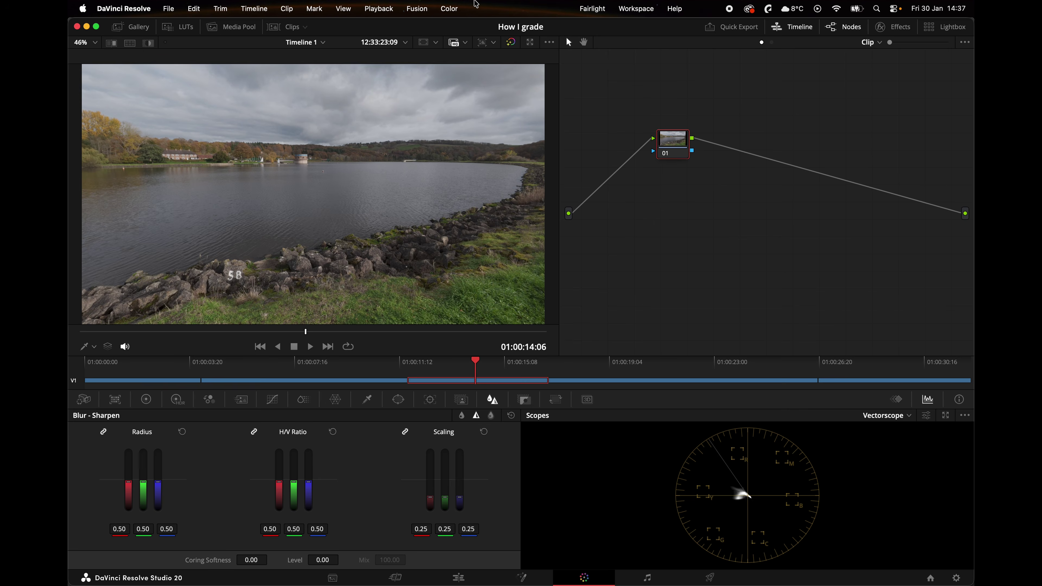
pyautogui.click(447, 7)
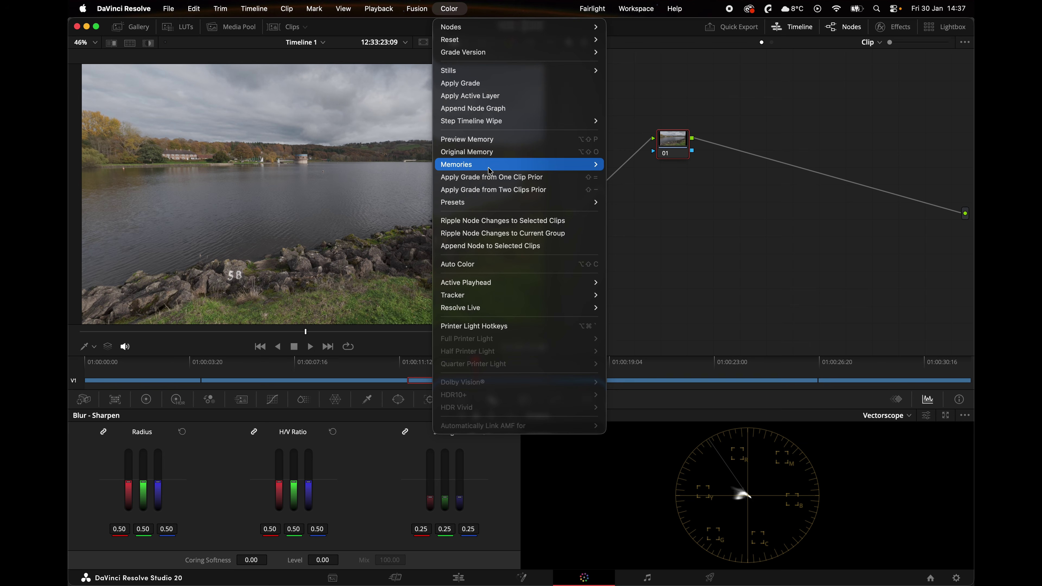
pyautogui.click(488, 181)
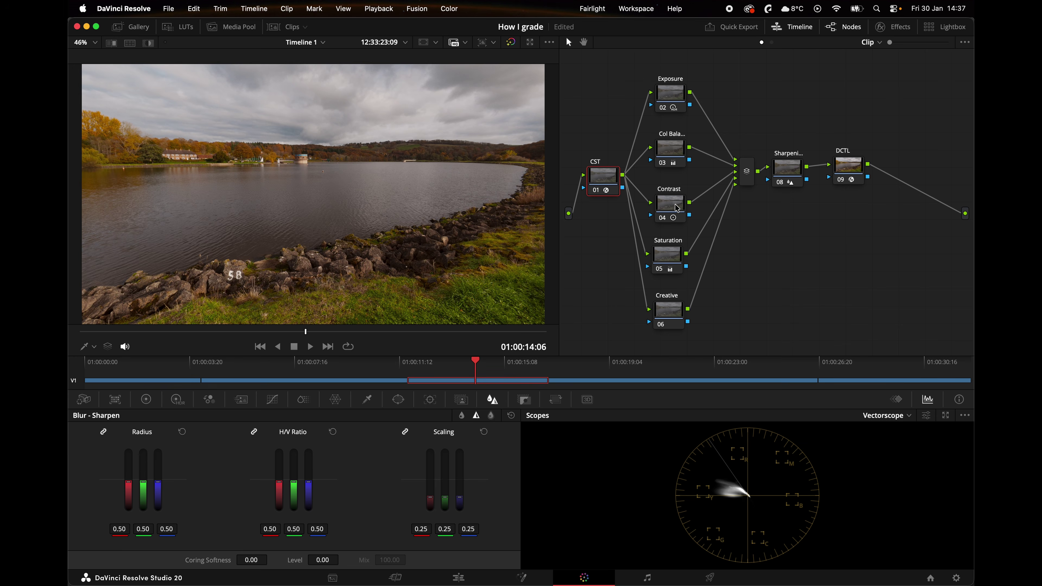
# Step: On the lake clip's color balance node, set the offset to about 22.97 red, 22.59 green and 22.05 blue
pyautogui.click(673, 152)
pyautogui.click(93, 346)
pyautogui.click(98, 375)
pyautogui.click(146, 399)
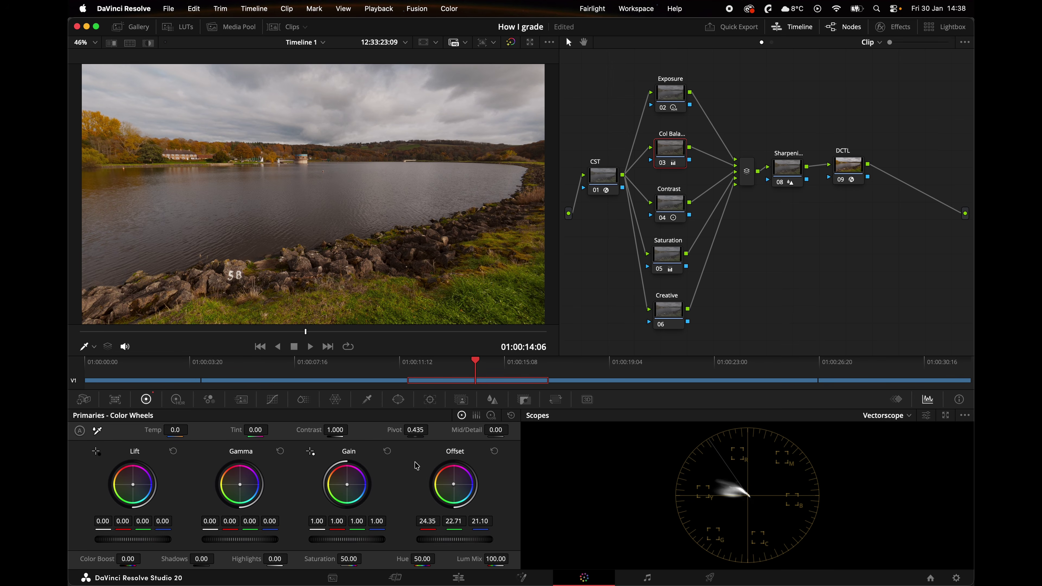
pyautogui.moveTo(455, 488); pyautogui.dragTo(455, 489)
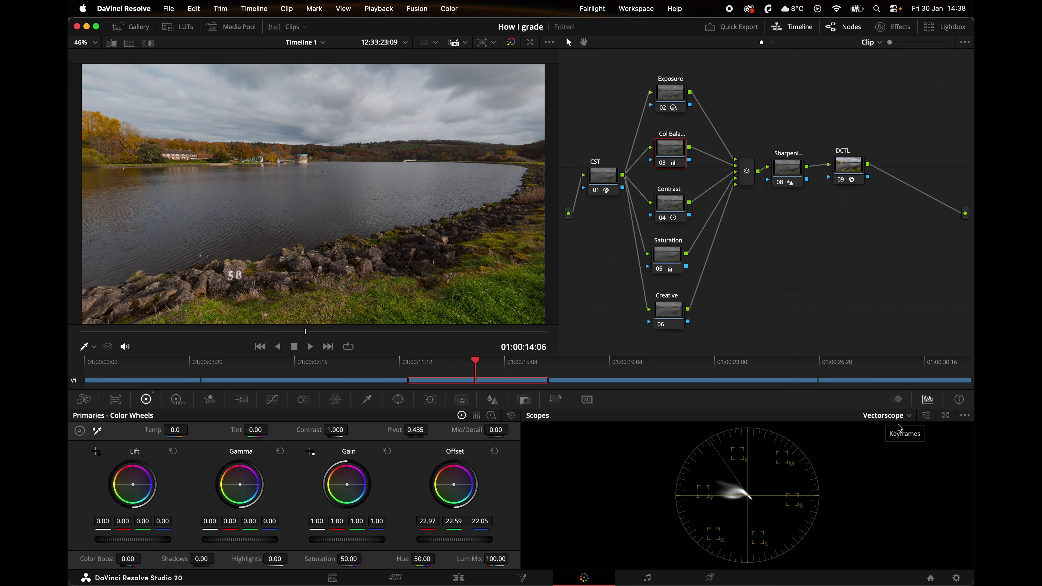
# Step: Using the Waveform scope, set the Exposure node's HDR global exposure to 0.35, check it full screen and save the project
pyautogui.click(886, 415)
pyautogui.click(904, 444)
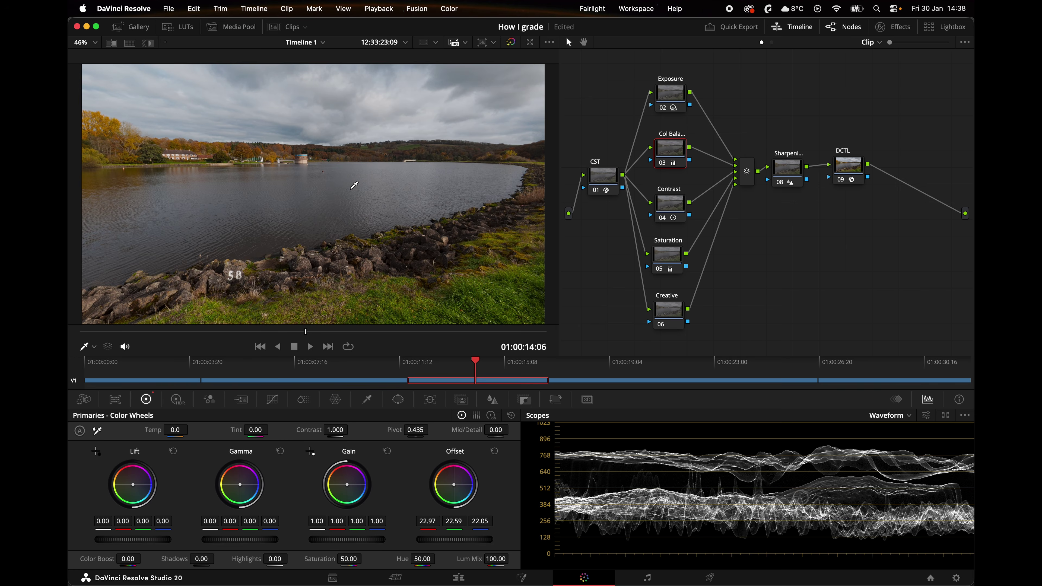
pyautogui.click(676, 99)
pyautogui.click(177, 399)
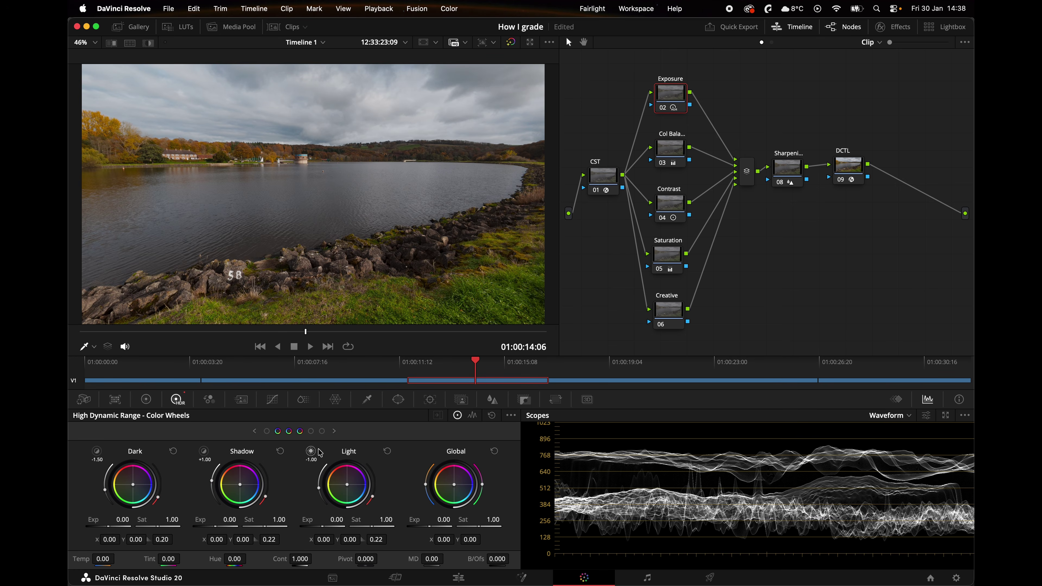
pyautogui.moveTo(429, 526); pyautogui.dragTo(506, 536)
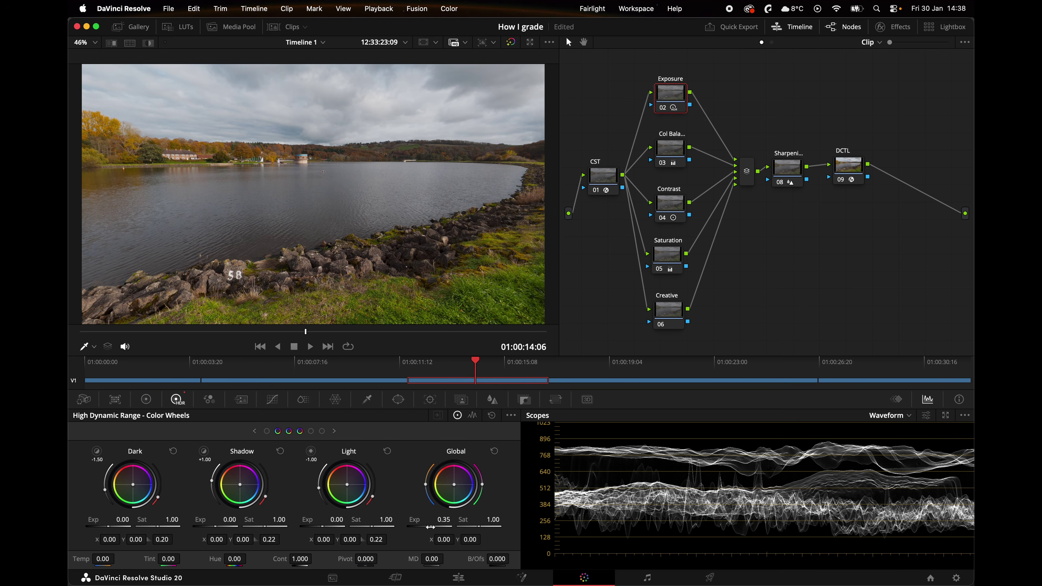
pyautogui.press('super+f')
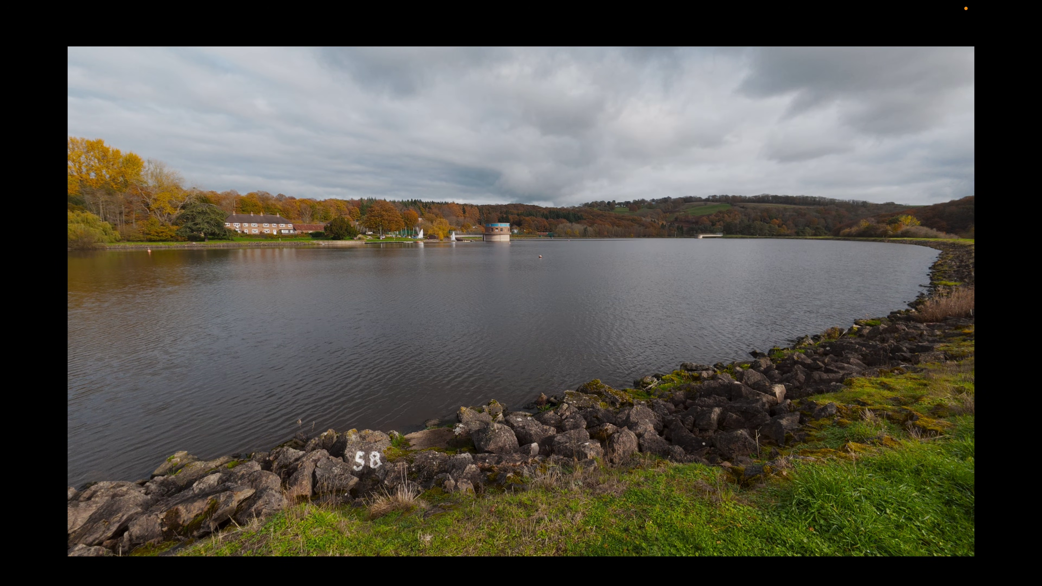
pyautogui.press('Escape')
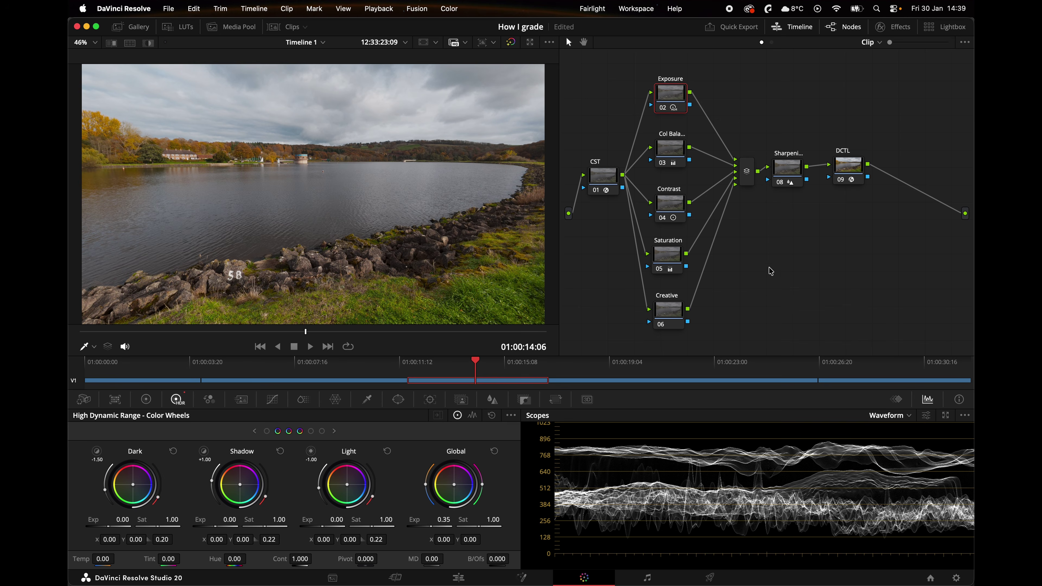
pyautogui.press('super+s')
# Step: Shift the whole node tree to free space ahead of the CST node and add a serial node before it
pyautogui.moveTo(601, 97); pyautogui.dragTo(853, 321)
pyautogui.moveTo(602, 183); pyautogui.dragTo(681, 181)
pyautogui.click(656, 253)
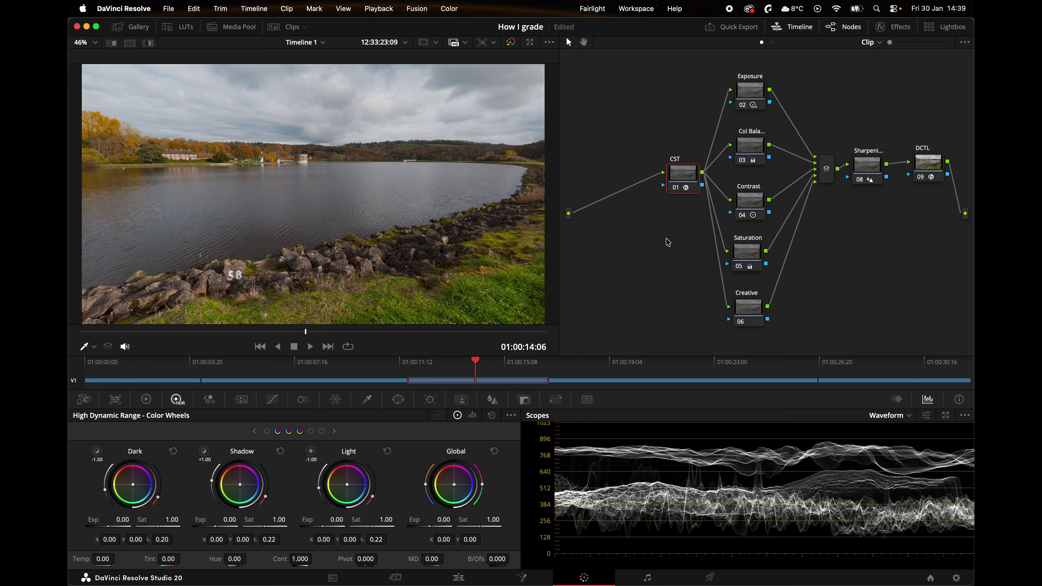
pyautogui.rightClick(678, 174)
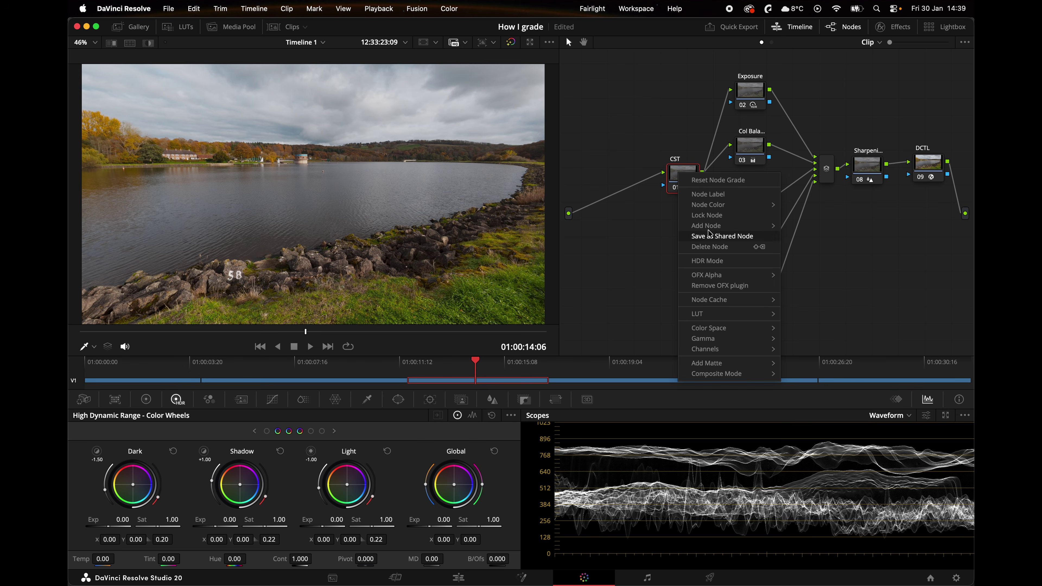
pyautogui.moveTo(709, 227)
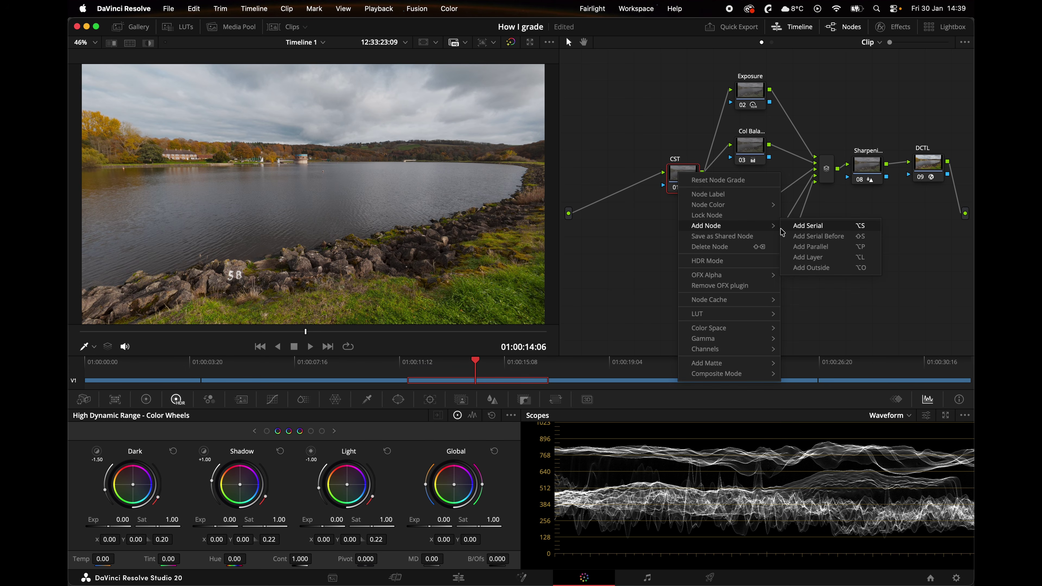
pyautogui.click(817, 236)
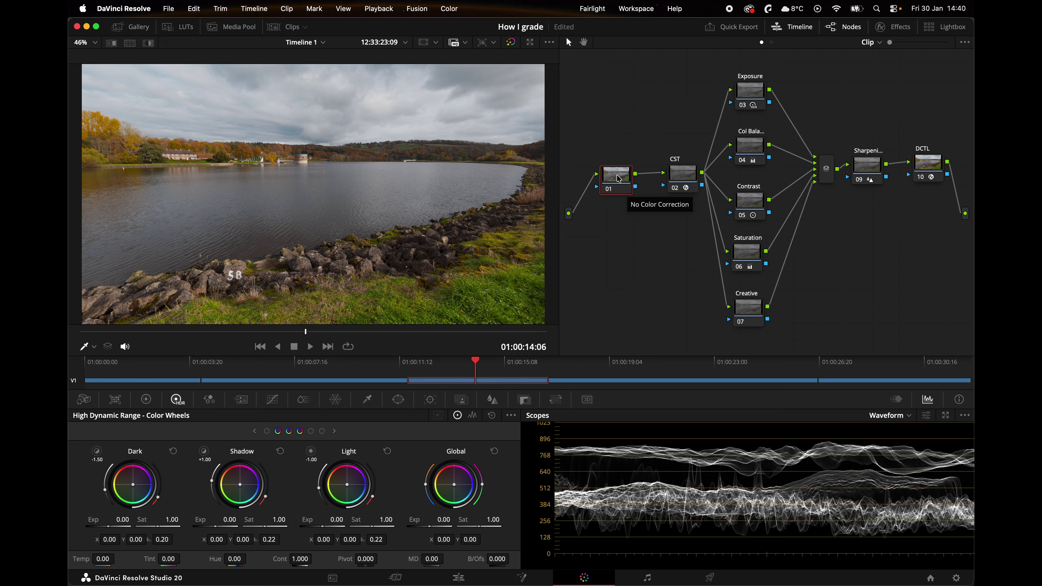
# Step: Apply the CineMatch by FilmConvert 1.32 effect to the new first node and show its settings
pyautogui.click(894, 27)
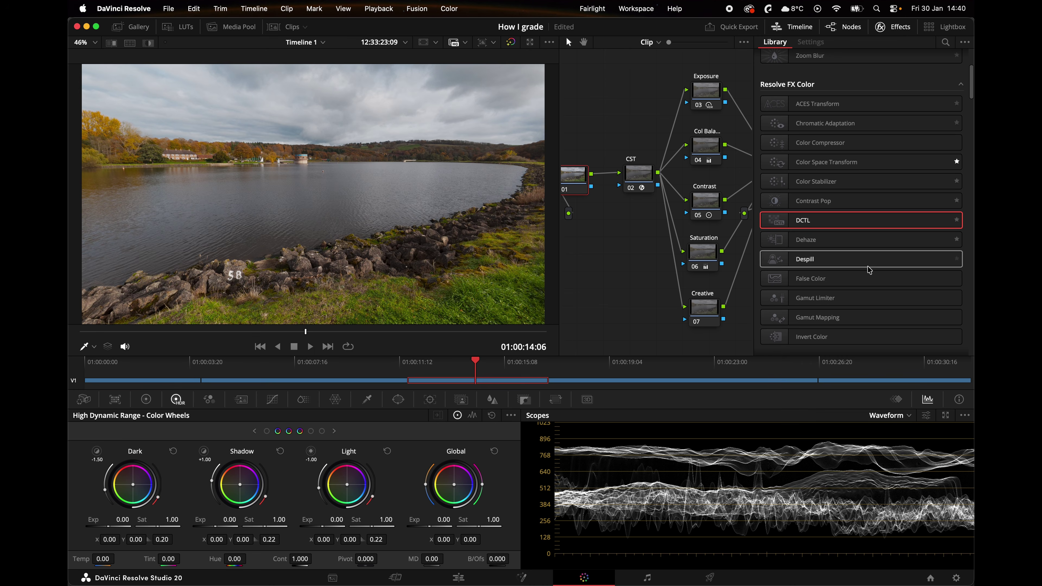
pyautogui.scroll(-20, 883, 198)
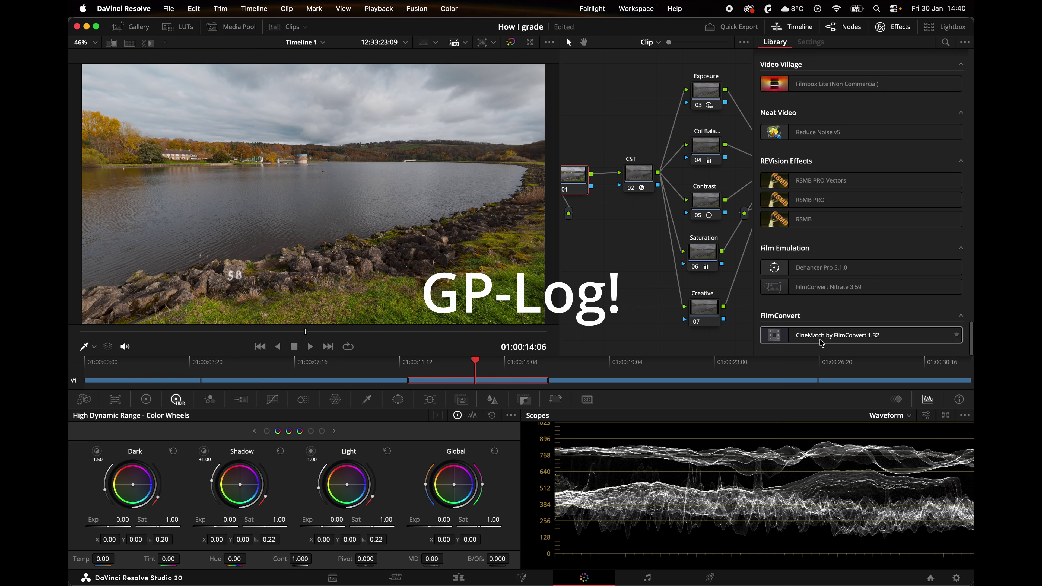
pyautogui.click(844, 340)
pyautogui.moveTo(844, 341); pyautogui.dragTo(575, 177)
pyautogui.click(902, 29)
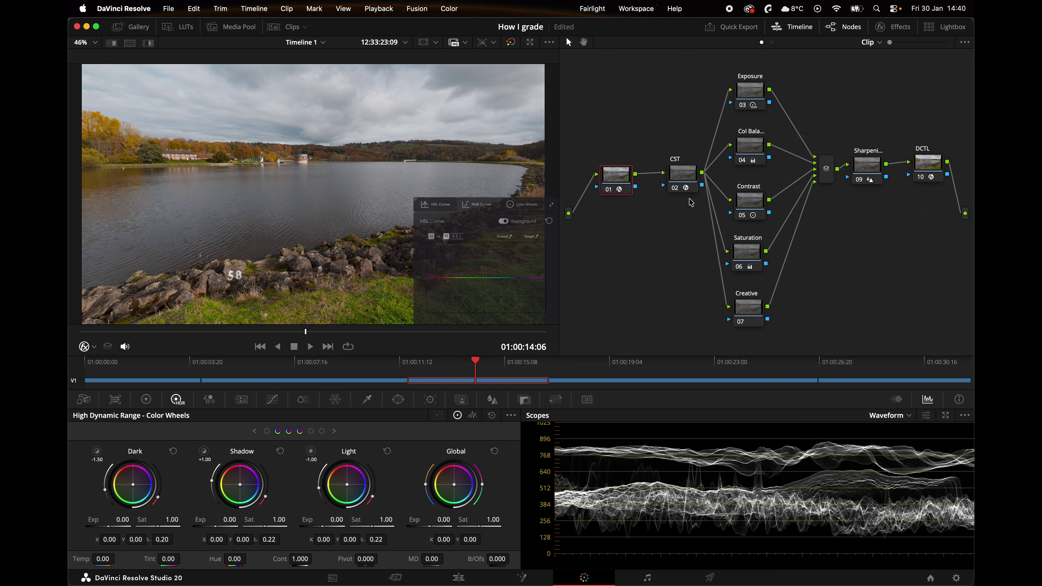
pyautogui.click(902, 28)
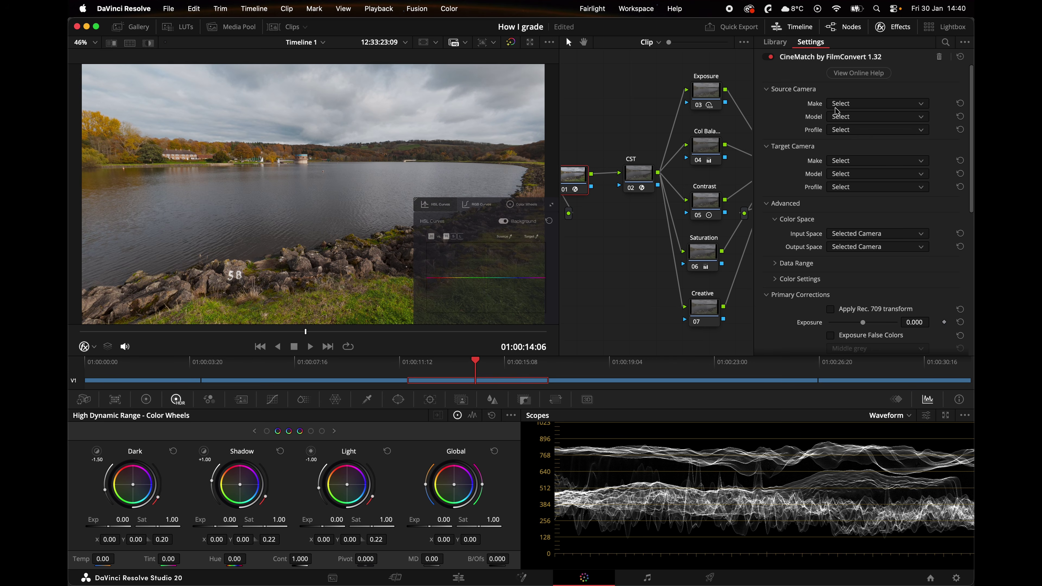
# Step: Set CineMatch's source camera to make DJI and model Action 5 Pro
pyautogui.click(858, 105)
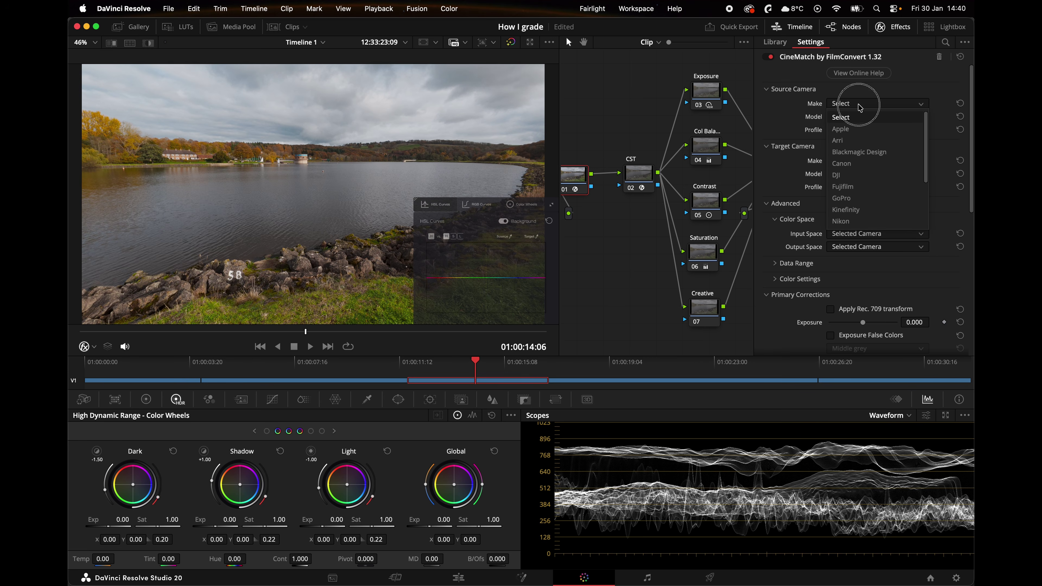
pyautogui.click(855, 182)
pyautogui.click(860, 120)
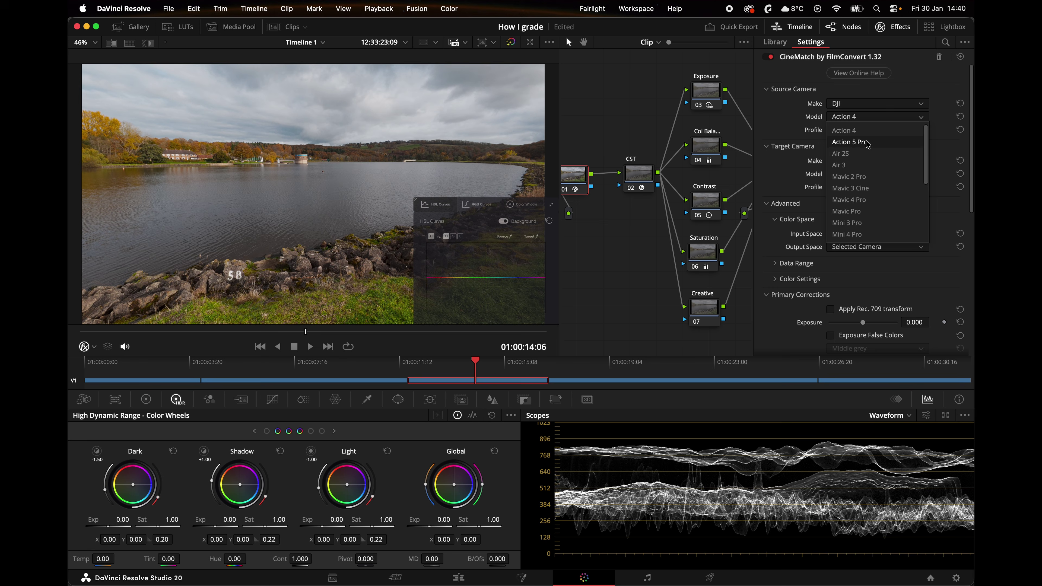
pyautogui.click(849, 141)
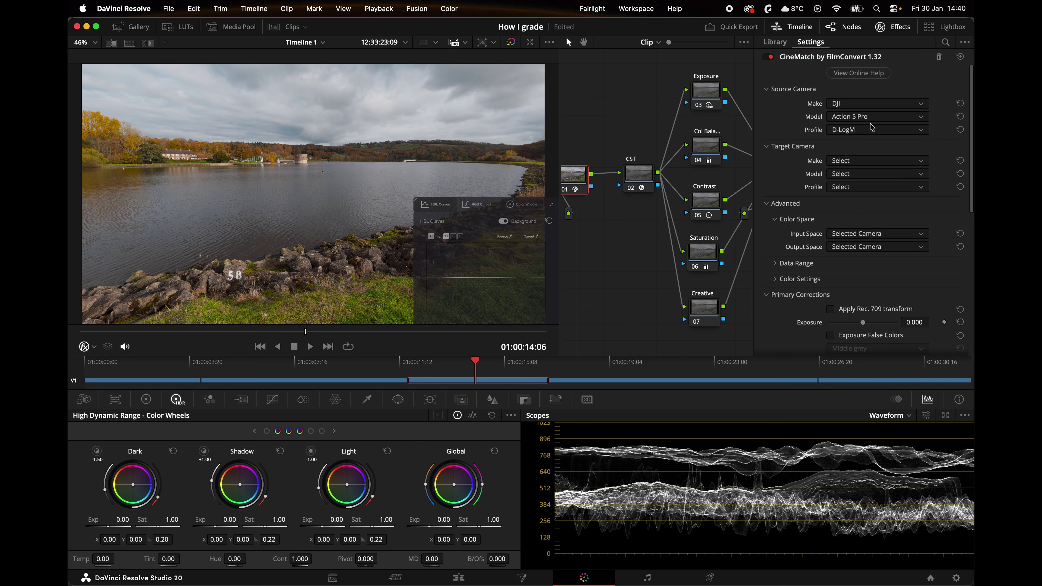
# Step: Set CineMatch's target camera to Panasonic S1 with the V-Log profile
pyautogui.click(859, 161)
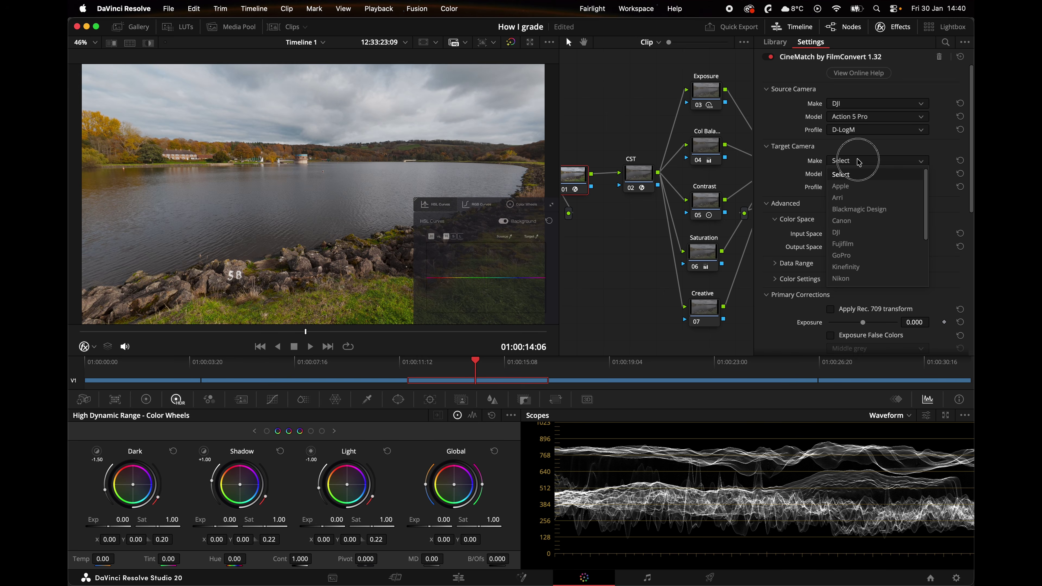
pyautogui.scroll(-5, 866, 222)
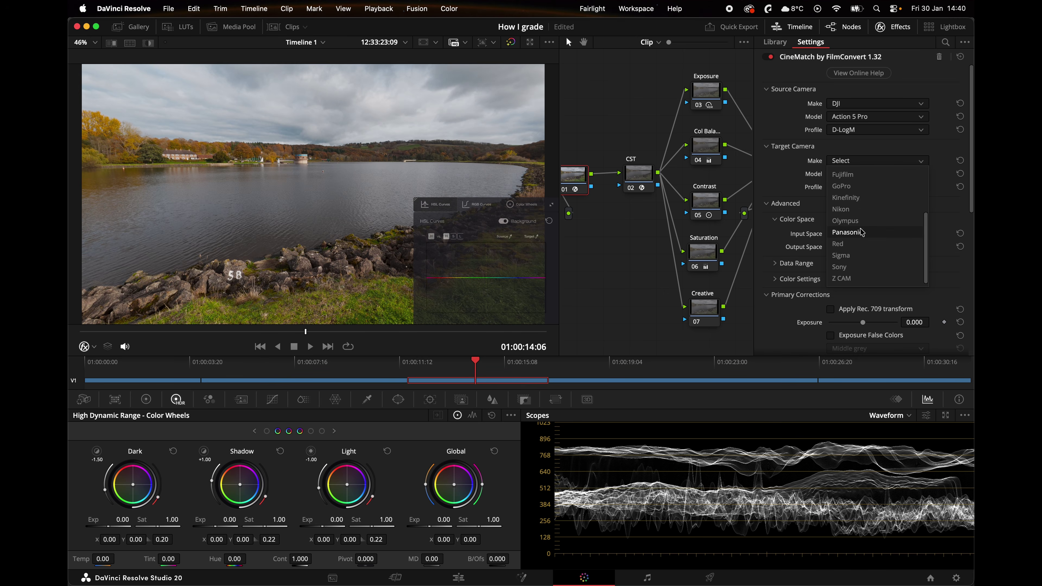
pyautogui.click(863, 230)
pyautogui.click(862, 187)
pyautogui.scroll(-3, 851, 236)
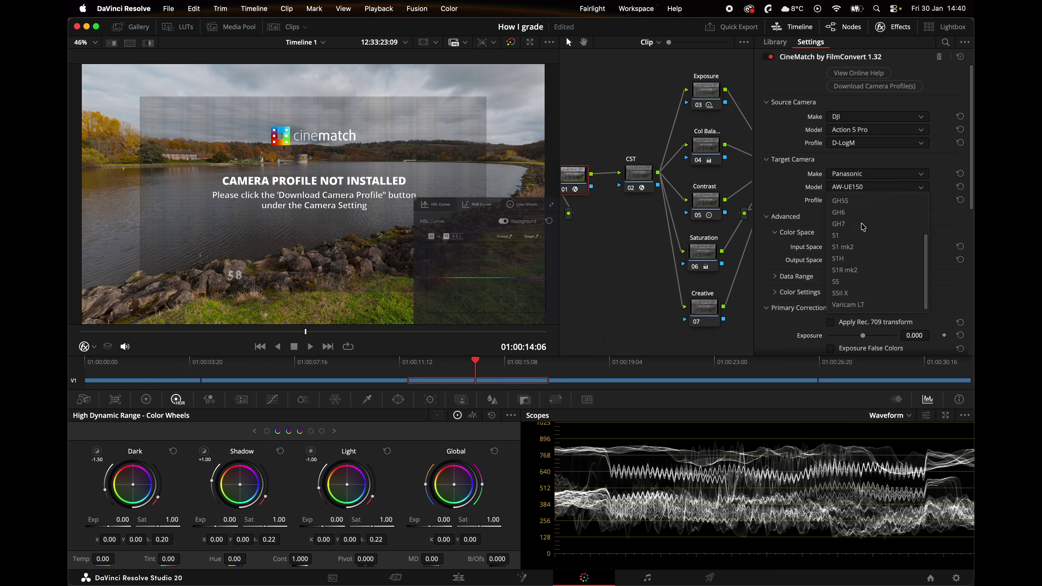
pyautogui.click(851, 236)
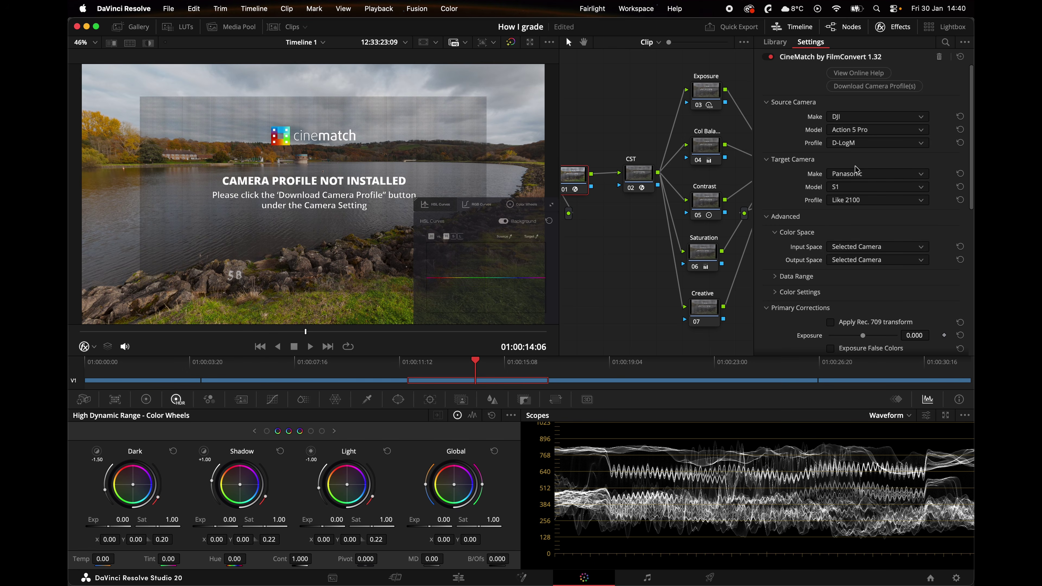
pyautogui.click(859, 201)
pyautogui.click(841, 226)
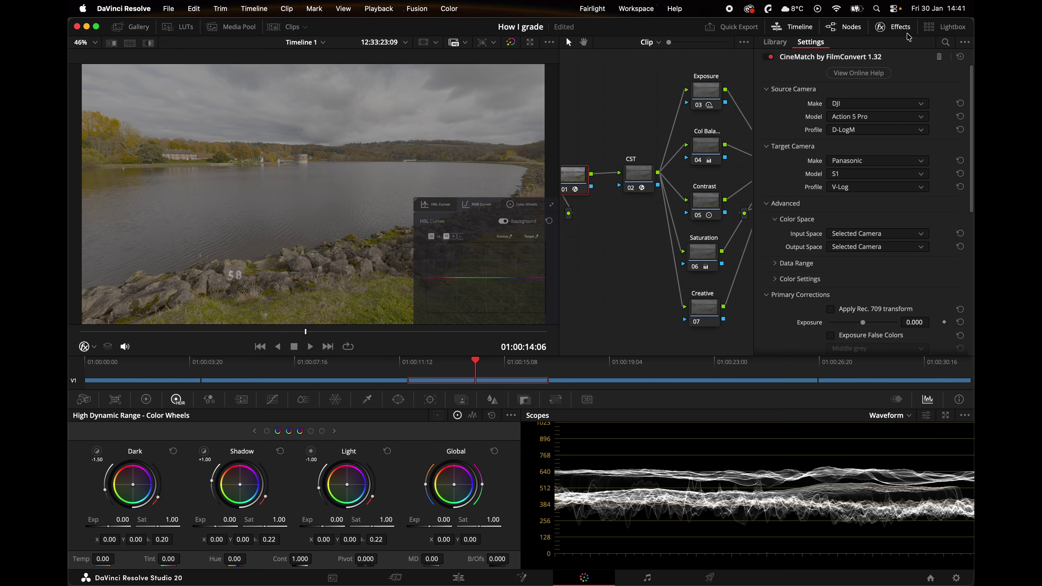
# Step: Hide the effect settings and reposition the CineMatch and CST nodes to tidy the start of the node tree
pyautogui.click(900, 26)
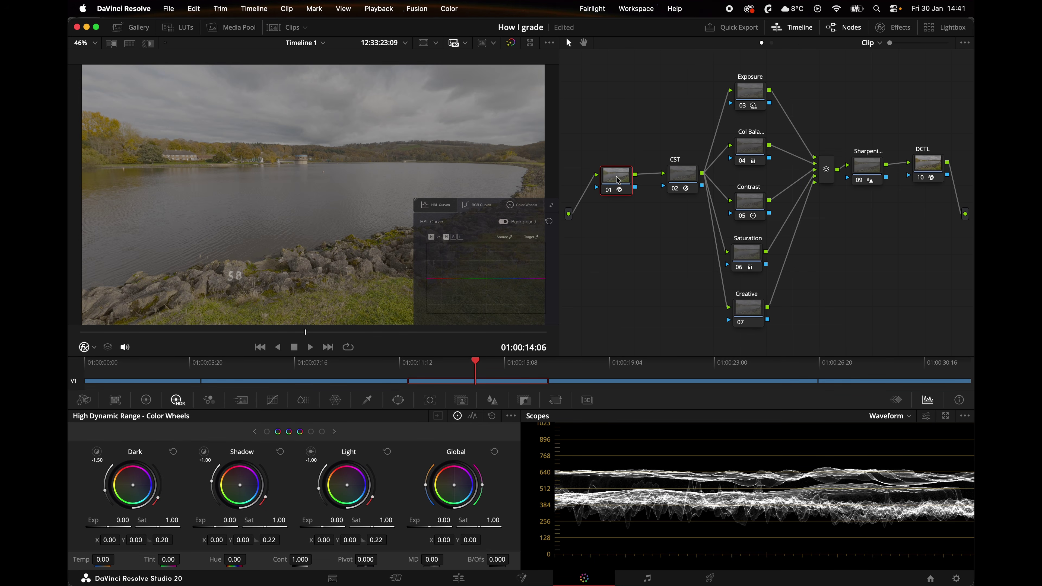
pyautogui.moveTo(619, 180)
pyautogui.mouseDown()
pyautogui.moveTo(603, 164)
pyautogui.moveTo(605, 181)
pyautogui.mouseUp()
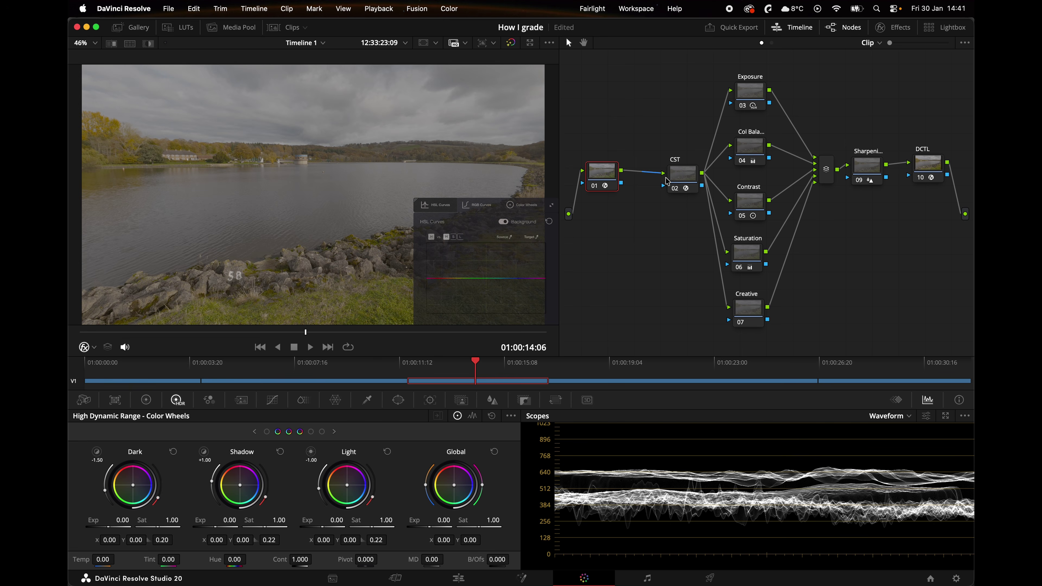
pyautogui.moveTo(667, 181); pyautogui.dragTo(642, 169)
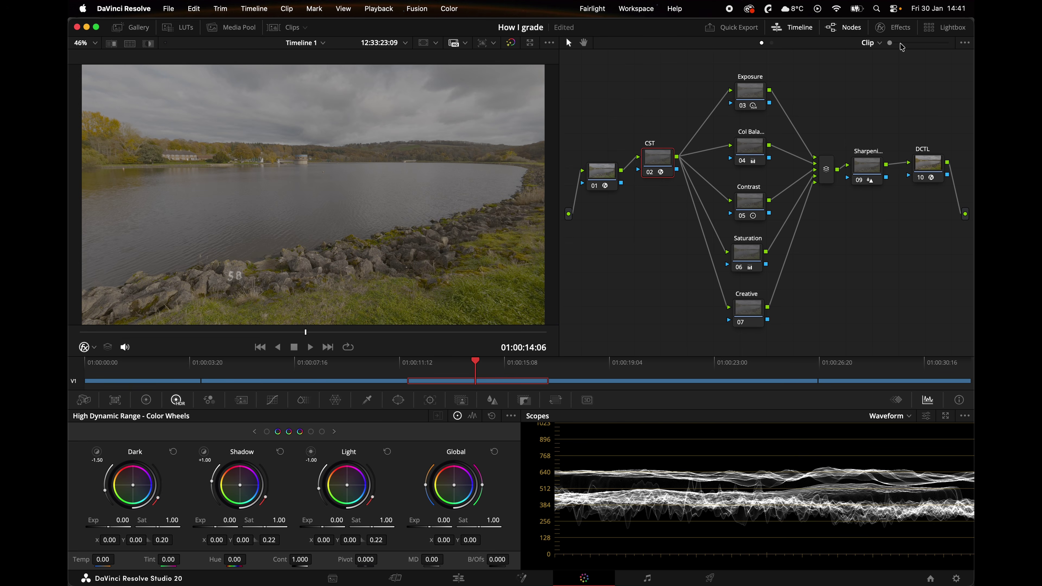
# Step: Set the CST node's input color space to Panasonic V-Gamut and input gamma to Panasonic V-Log, then hide its settings
pyautogui.click(896, 27)
pyautogui.click(873, 89)
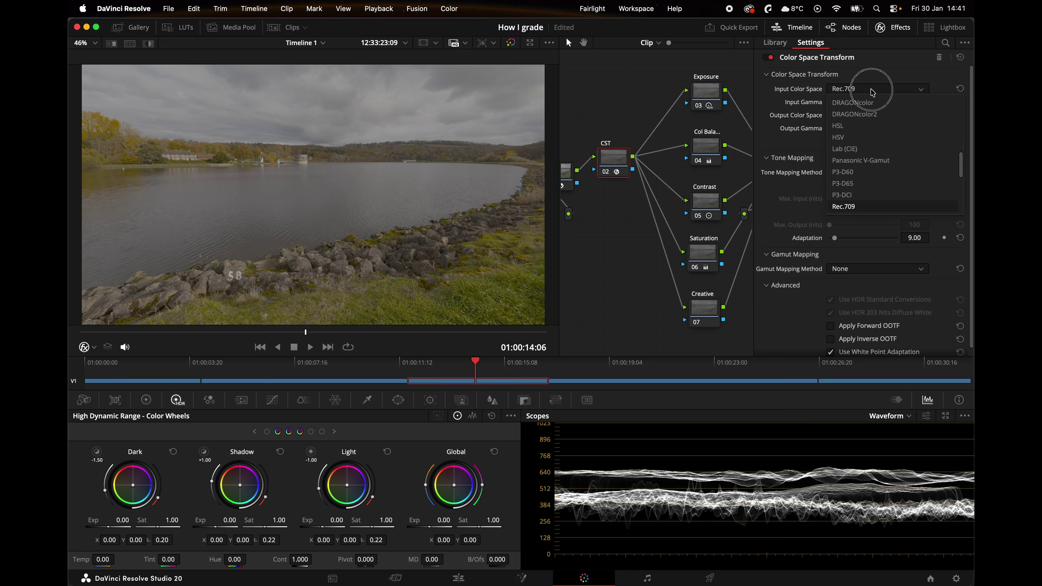
pyautogui.click(882, 161)
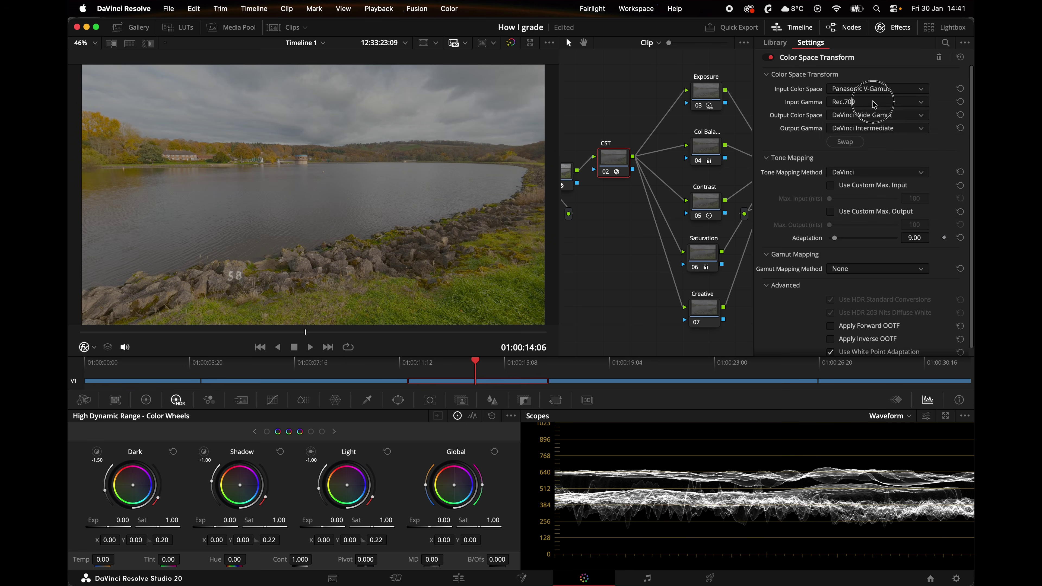
pyautogui.click(874, 103)
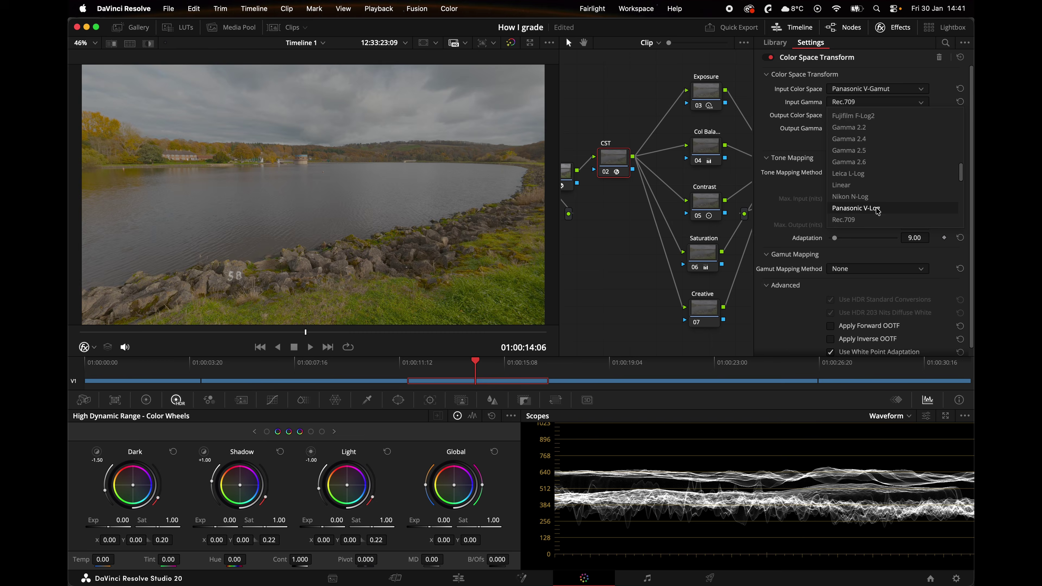
pyautogui.click(877, 208)
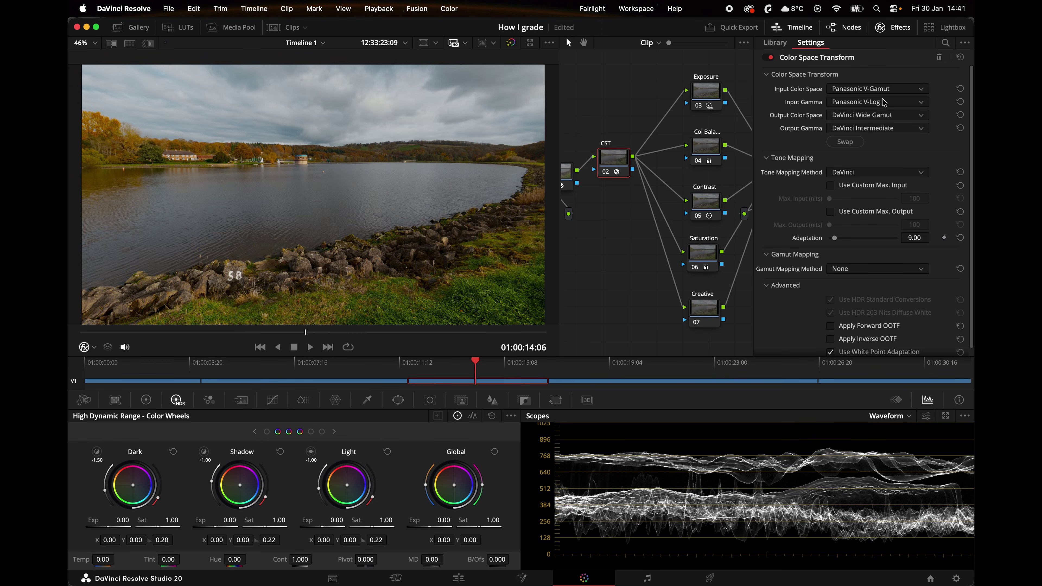
pyautogui.click(881, 27)
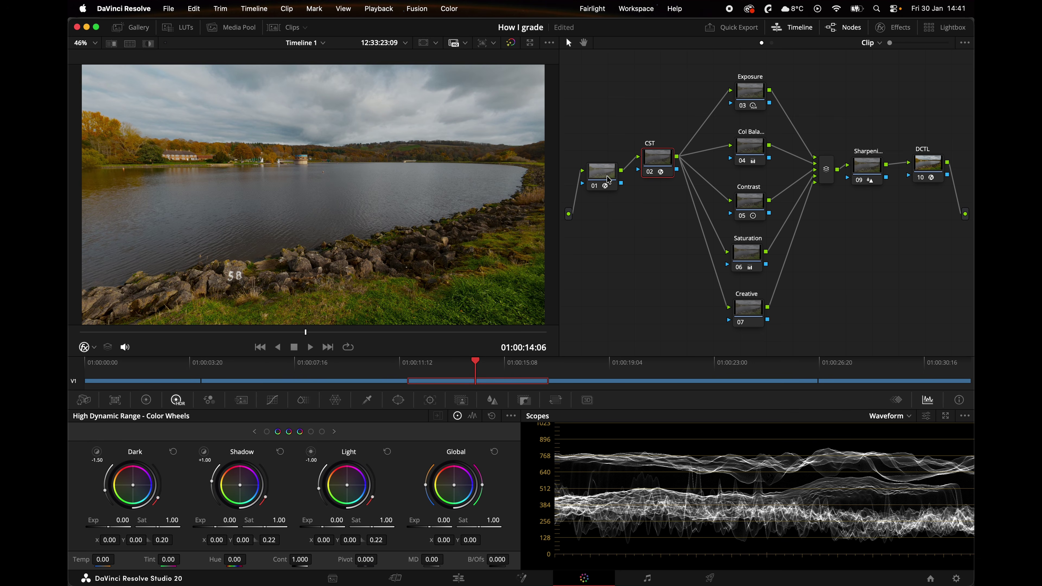
# Step: Review the first node's CineMatch settings and the list of supported source camera makes, leaving the source make as DJI
pyautogui.click(603, 169)
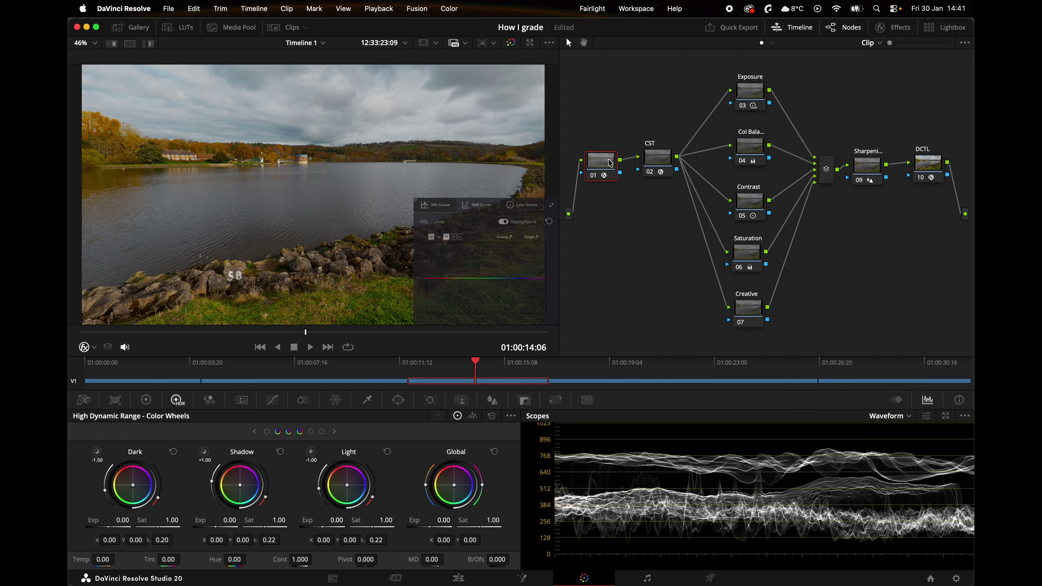
pyautogui.click(891, 30)
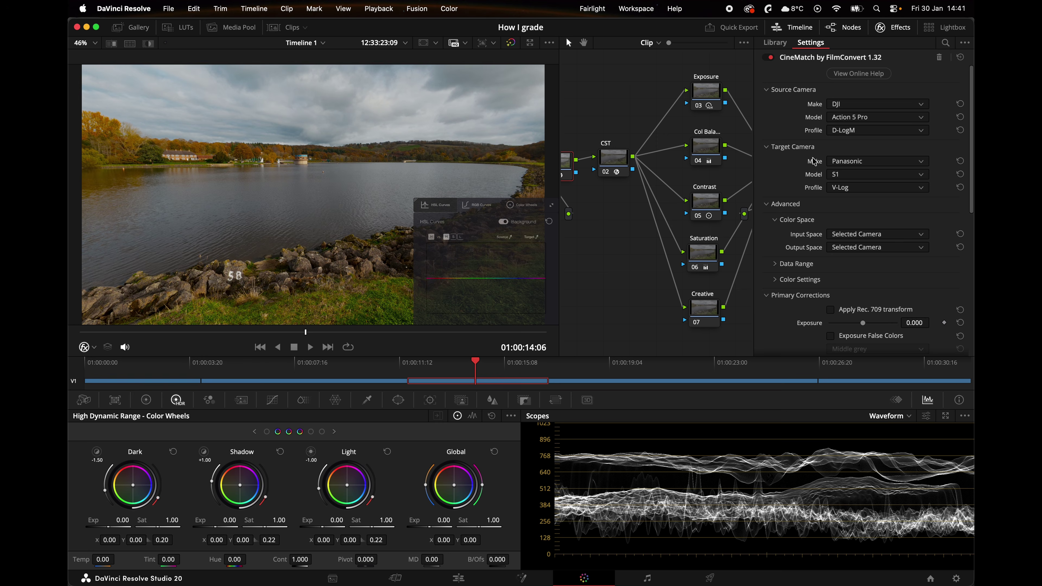
pyautogui.click(848, 107)
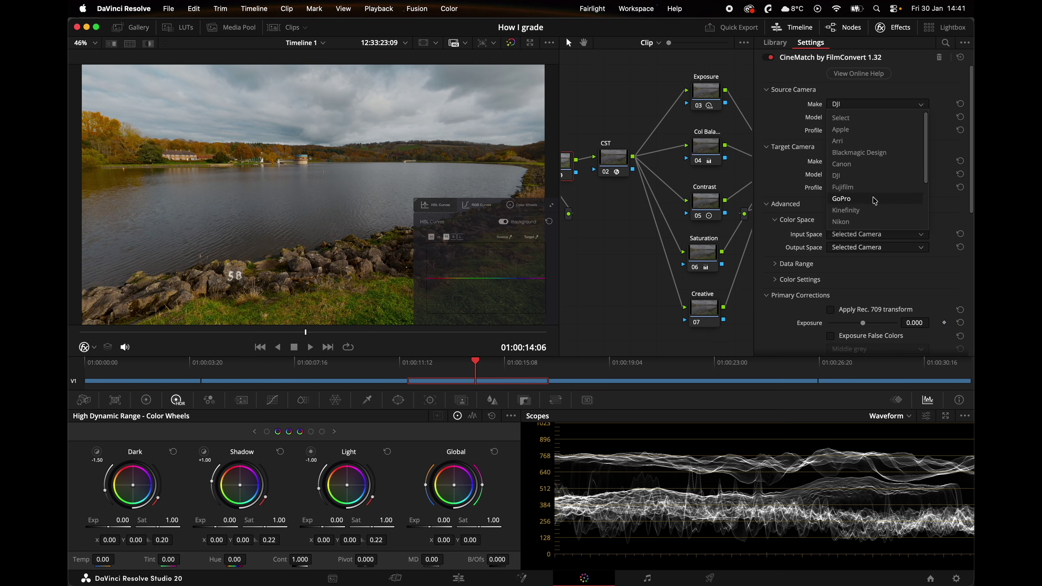
pyautogui.scroll(-3, 869, 193)
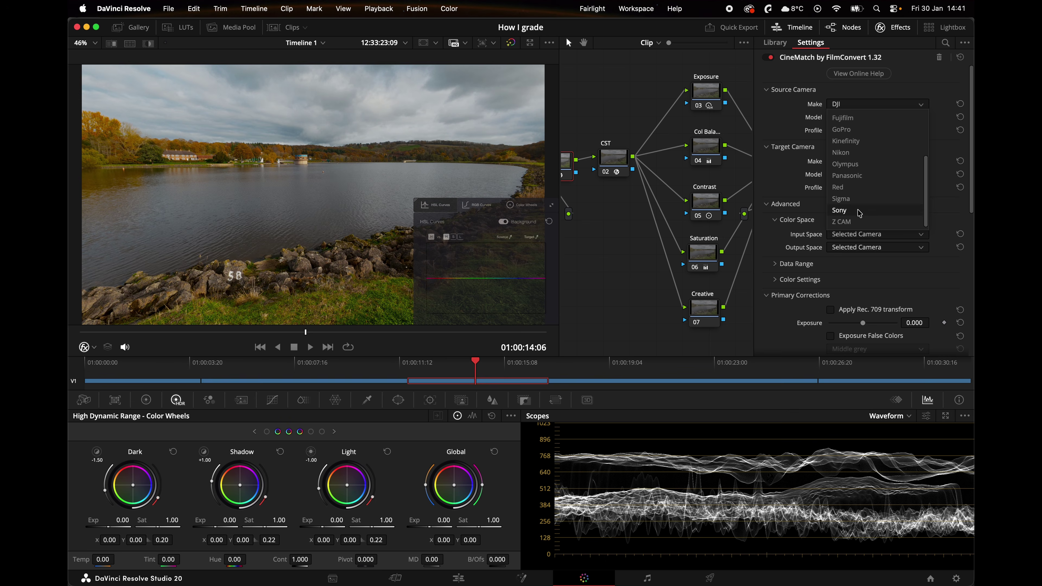
pyautogui.click(777, 118)
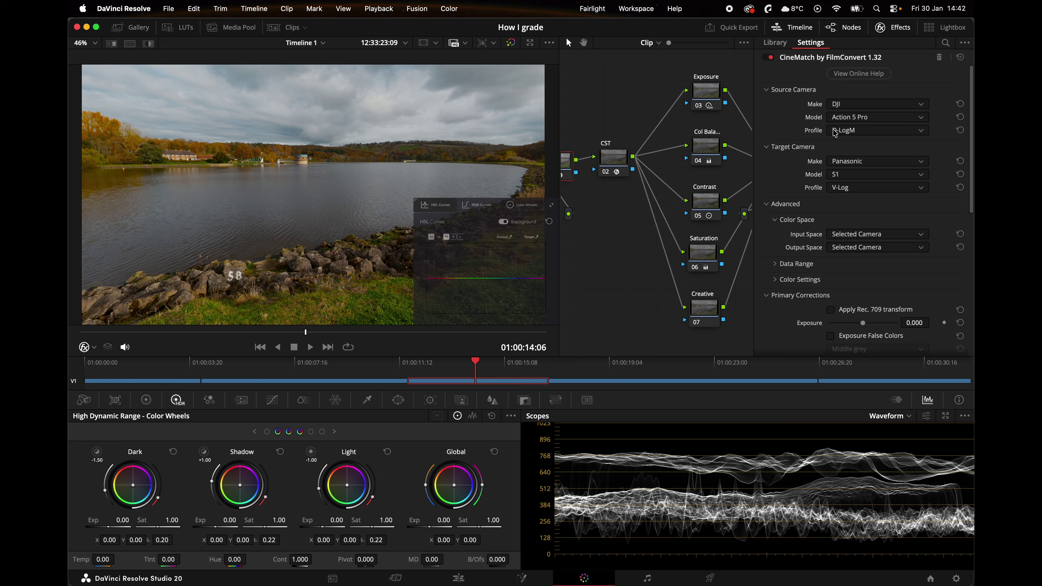
pyautogui.click(897, 27)
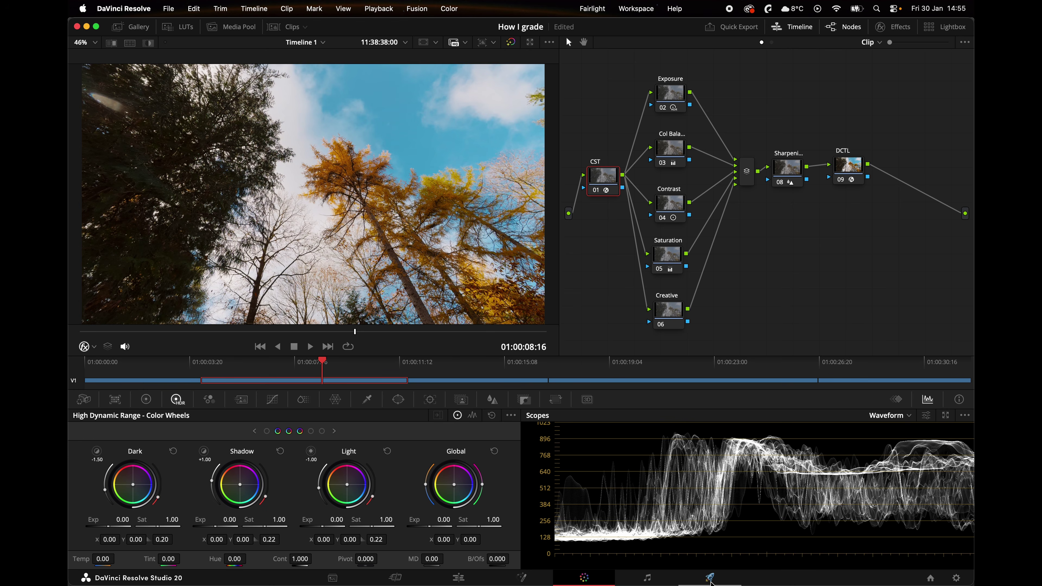
# Step: Switch to the Deliver page and expand the advanced video export settings
pyautogui.click(707, 579)
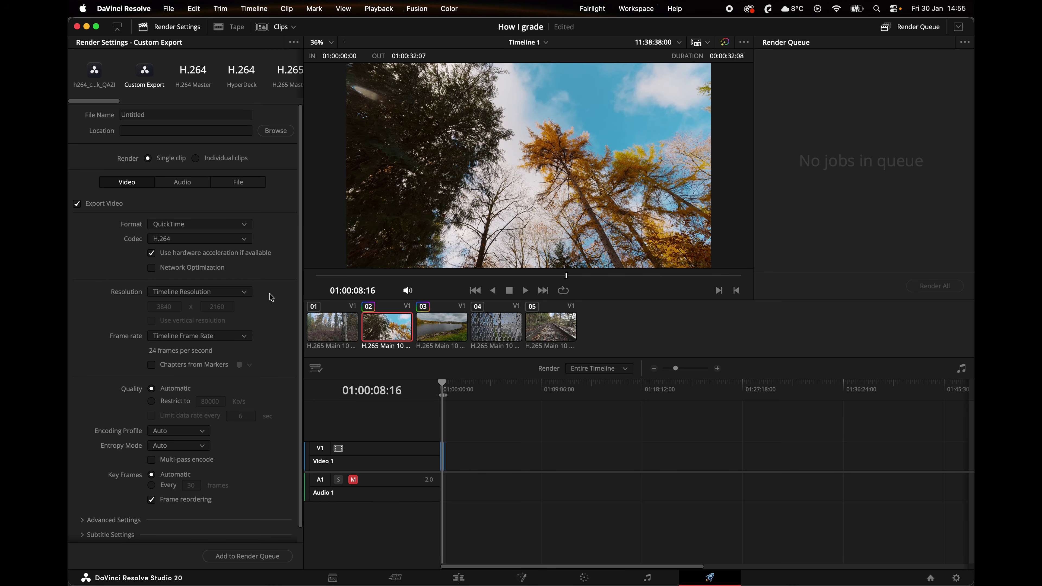
pyautogui.scroll(-1, 273, 294)
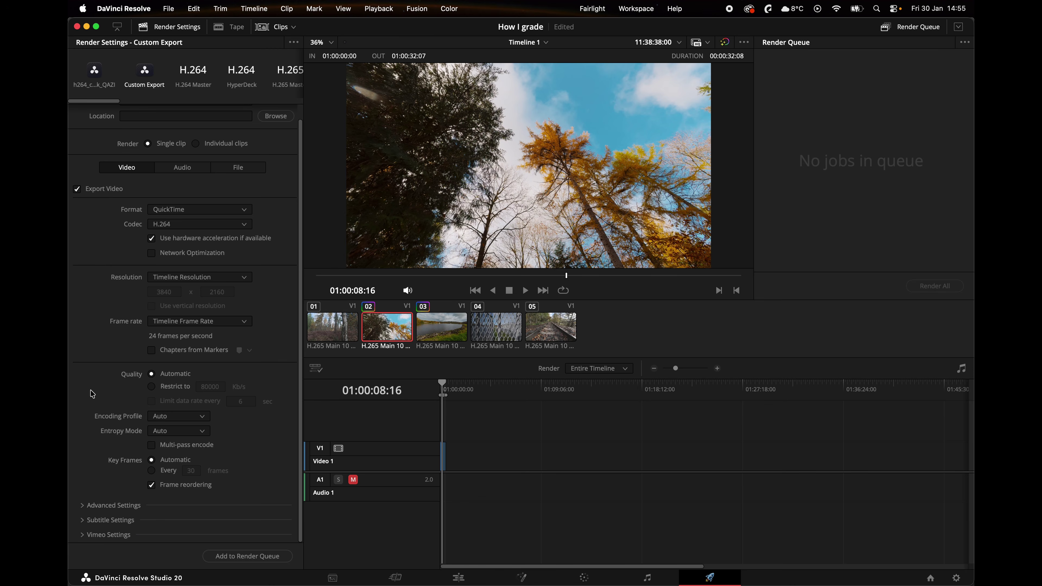
pyautogui.click(82, 506)
pyautogui.scroll(-5, 82, 505)
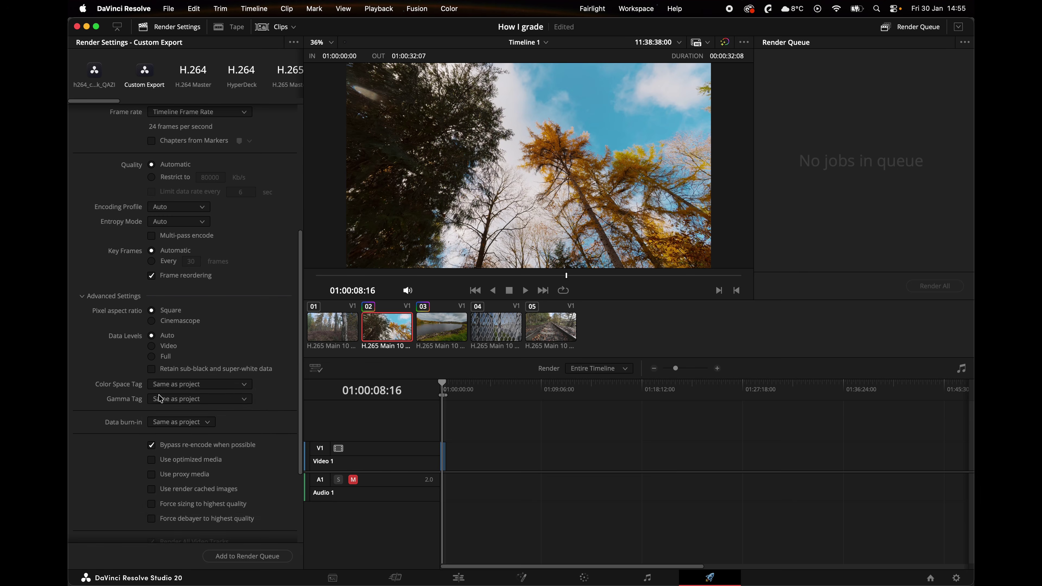
# Step: Set the export's color space tag and gamma tag both to Rec.709
pyautogui.click(164, 384)
pyautogui.scroll(-10, 191, 453)
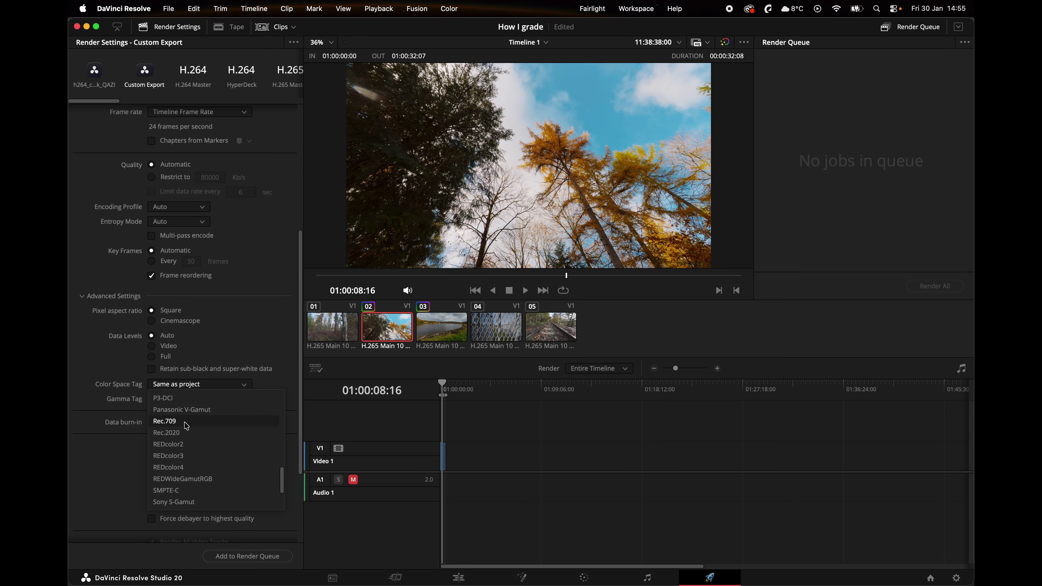
pyautogui.click(187, 432)
pyautogui.click(192, 402)
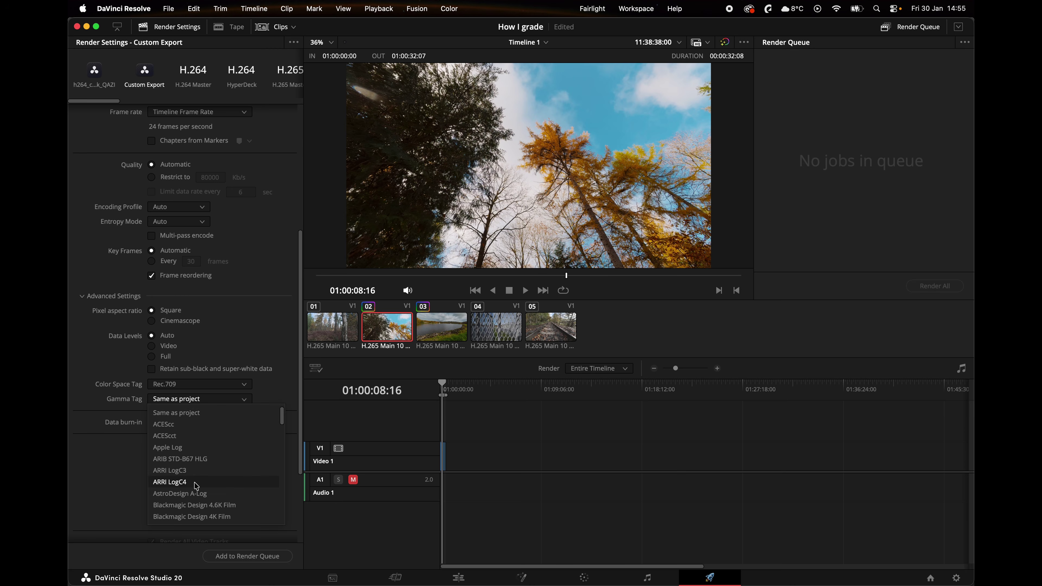
pyautogui.scroll(-8, 189, 482)
pyautogui.scroll(-5, 195, 487)
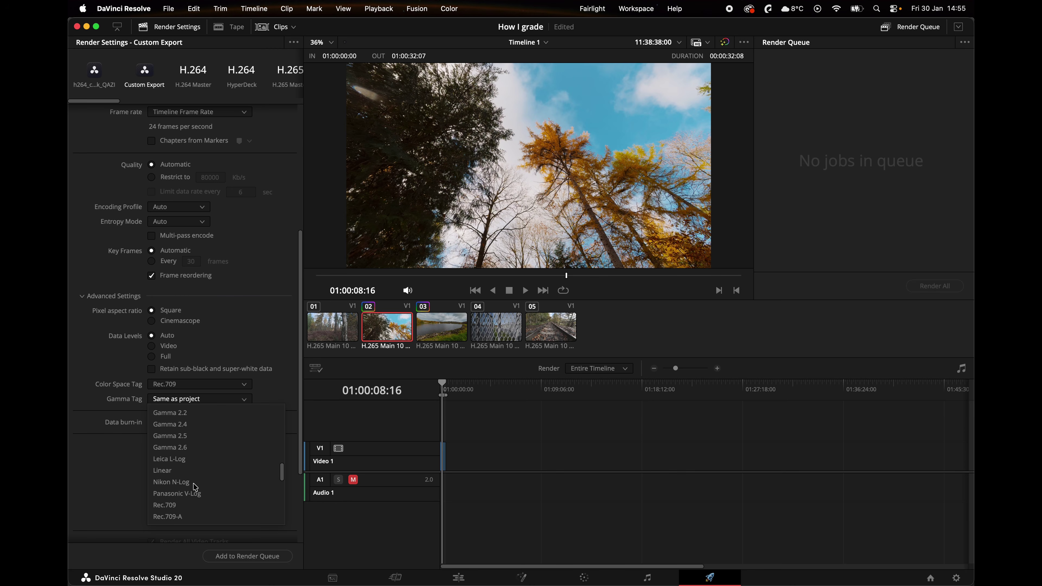
pyautogui.scroll(-3, 195, 487)
pyautogui.click(191, 461)
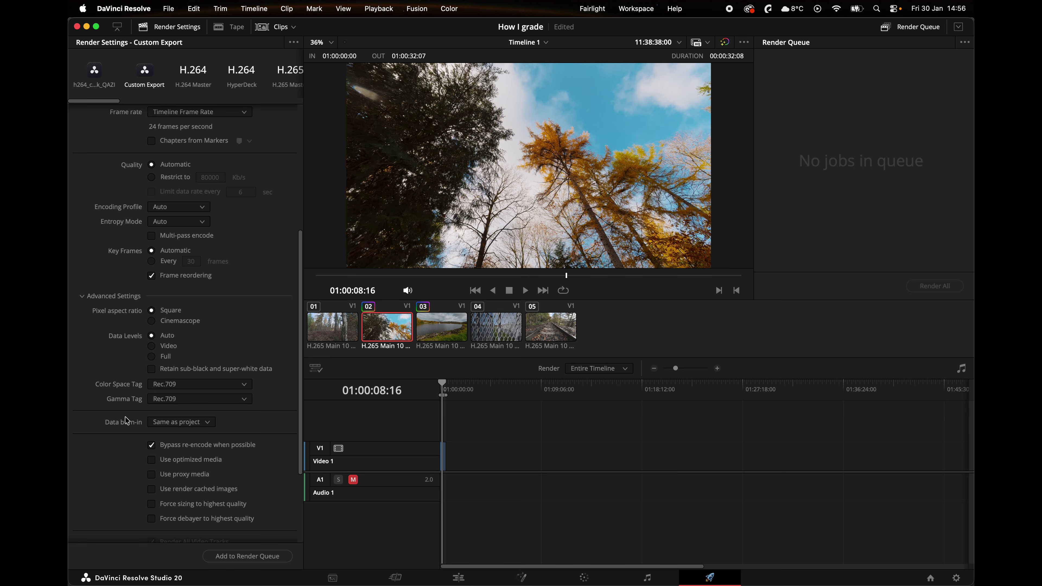
# Step: Examine the alternatives offered for the export's color space and gamma tags, including Rec.709-A, without changing either tag
pyautogui.click(178, 388)
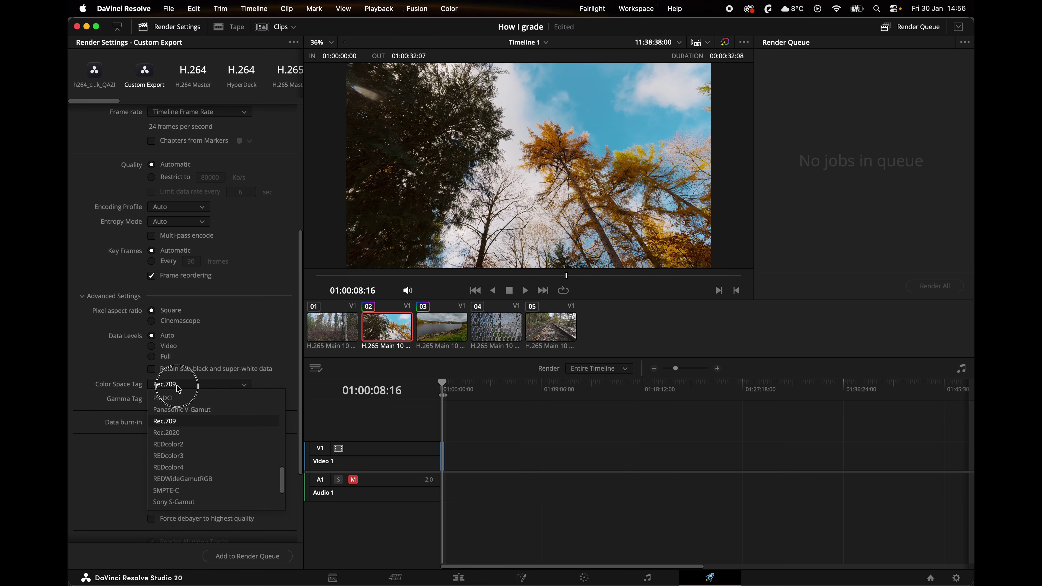
pyautogui.click(146, 387)
pyautogui.click(164, 399)
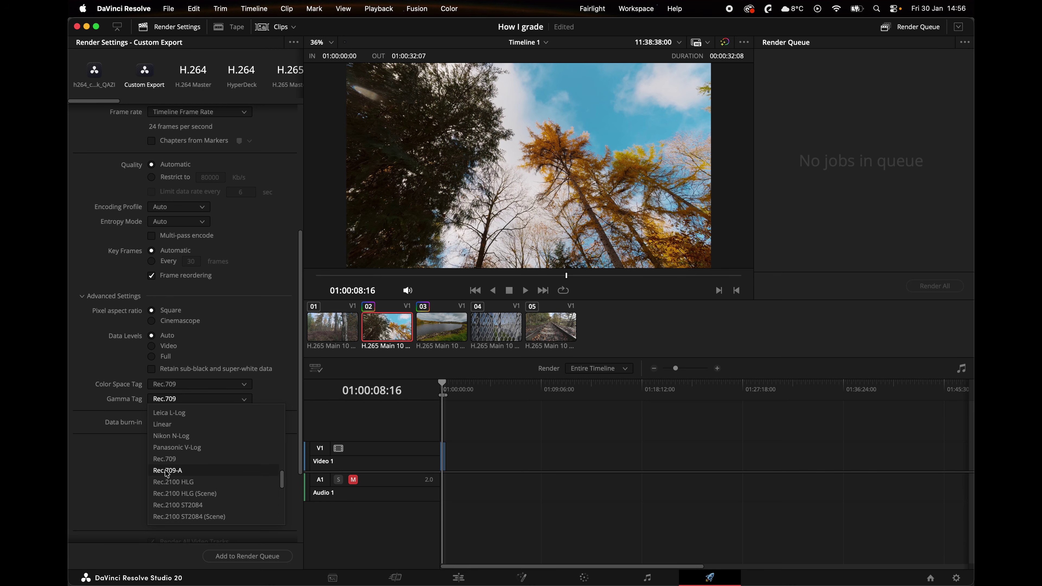
pyautogui.click(92, 394)
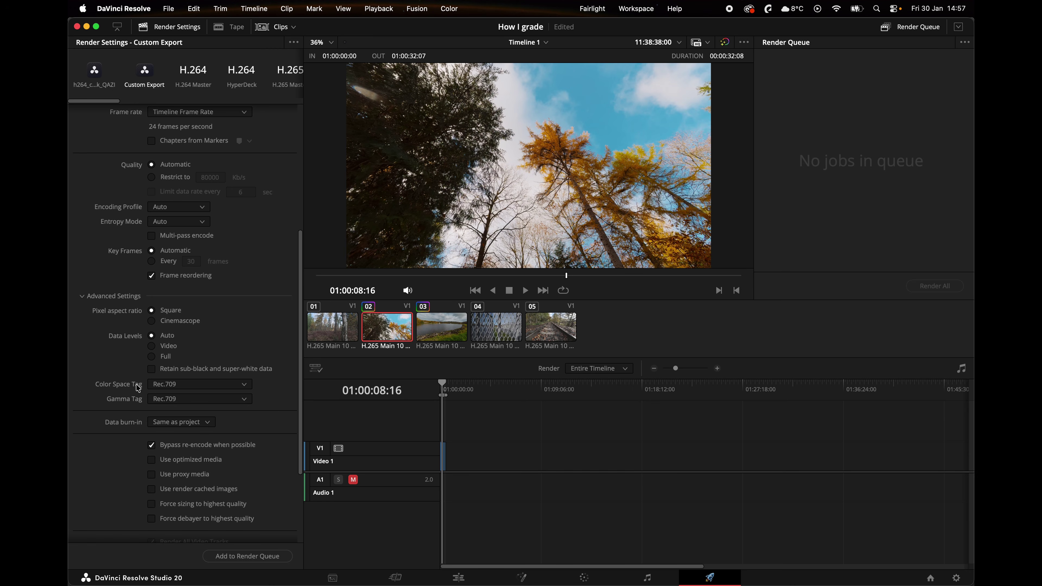
# Step: Set the export's color space tag and gamma tag both to sRGB
pyautogui.click(185, 387)
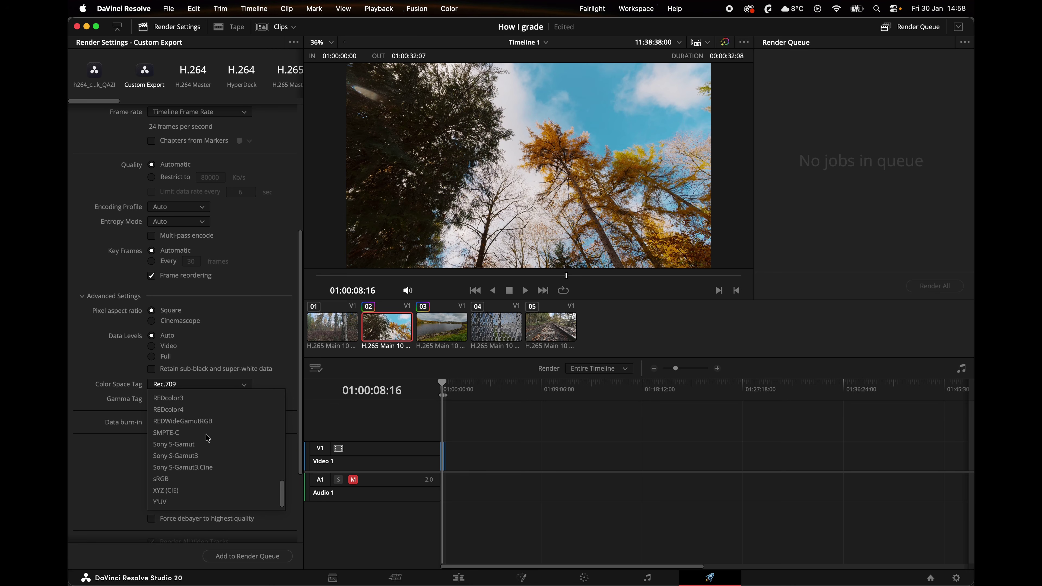
pyautogui.click(187, 479)
pyautogui.click(190, 400)
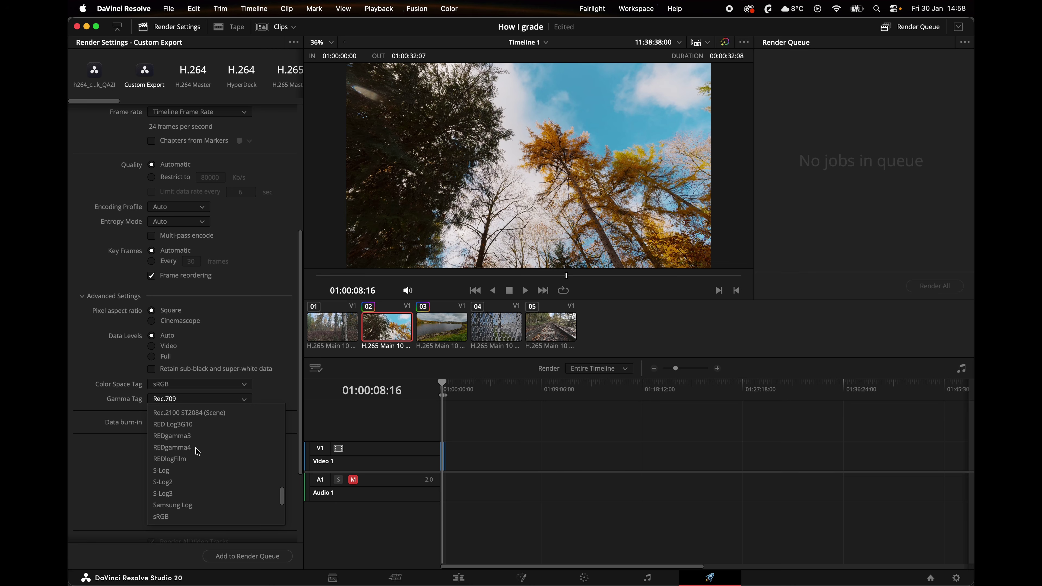
pyautogui.click(168, 517)
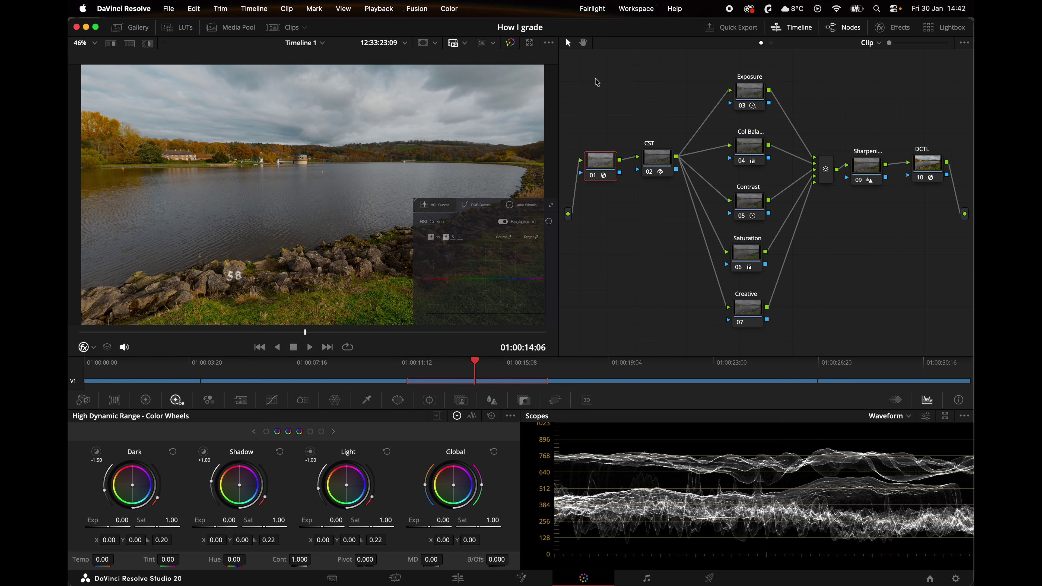
# Step: Select the Creative node on the Color page and nudge it slightly upward in the node tree
pyautogui.moveTo(741, 317); pyautogui.dragTo(741, 315)
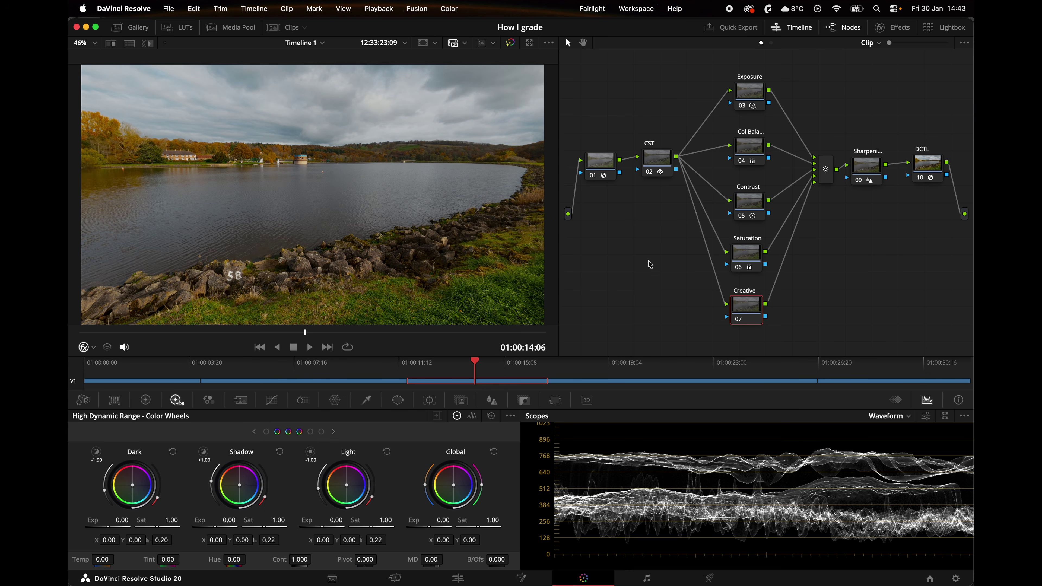